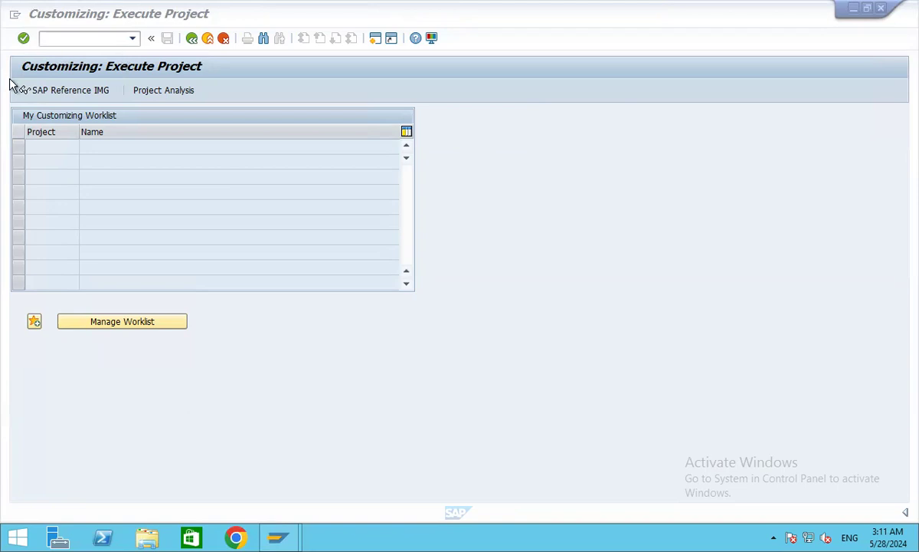
Open the SAP Reference IMG, run transaction OBY6, and open the global data details of company code 3501.
{"action": "left_click", "coordinate": [79, 93]}
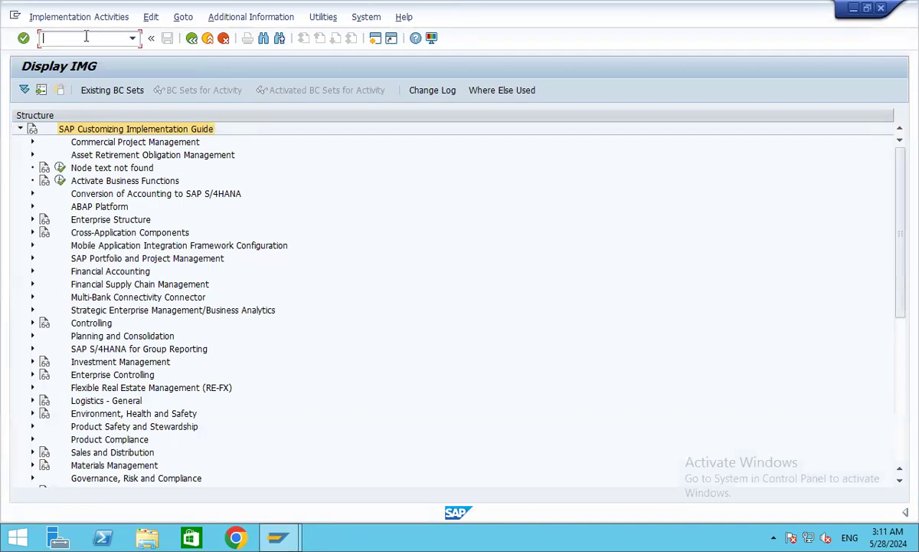
{"action": "type", "text": "/noby6"}
{"action": "key", "text": "Return"}
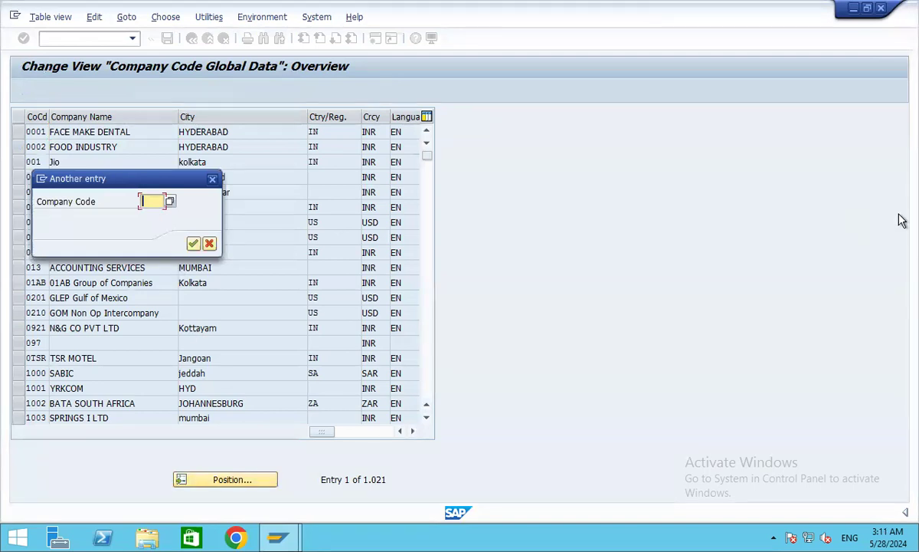
{"action": "type", "text": "3501"}
{"action": "key", "text": "Return"}
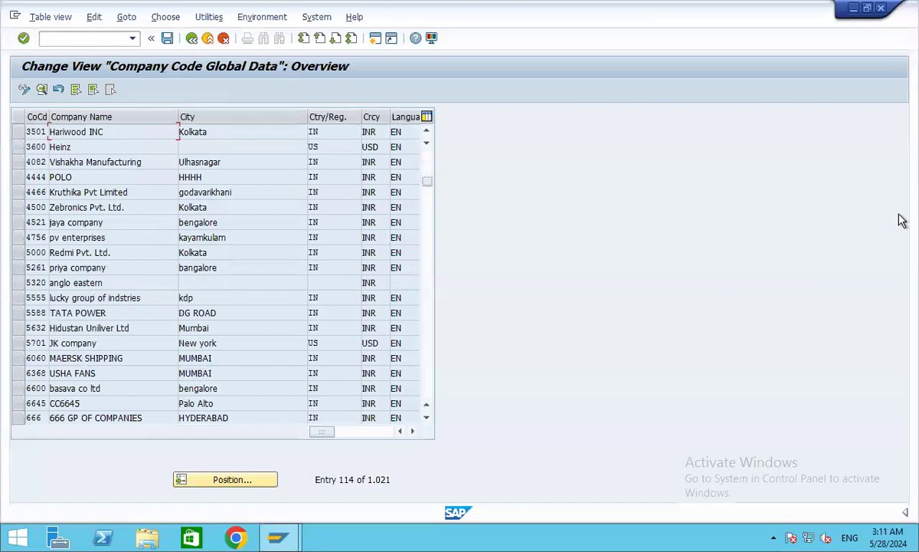
{"action": "double_click", "coordinate": [165, 132]}
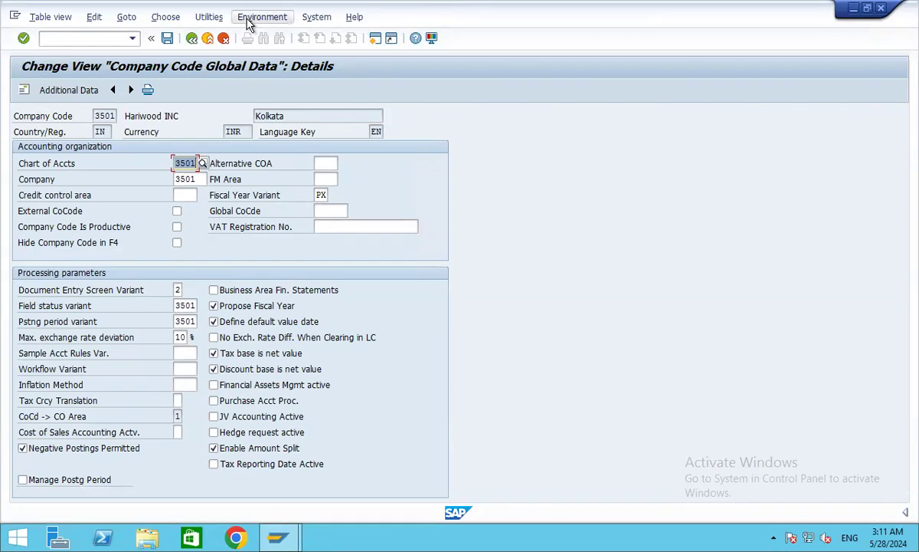
Request the additional data of company code 3501 and follow the message's help link to the Maintain Additional Parameters activity.
{"action": "left_click", "coordinate": [64, 92]}
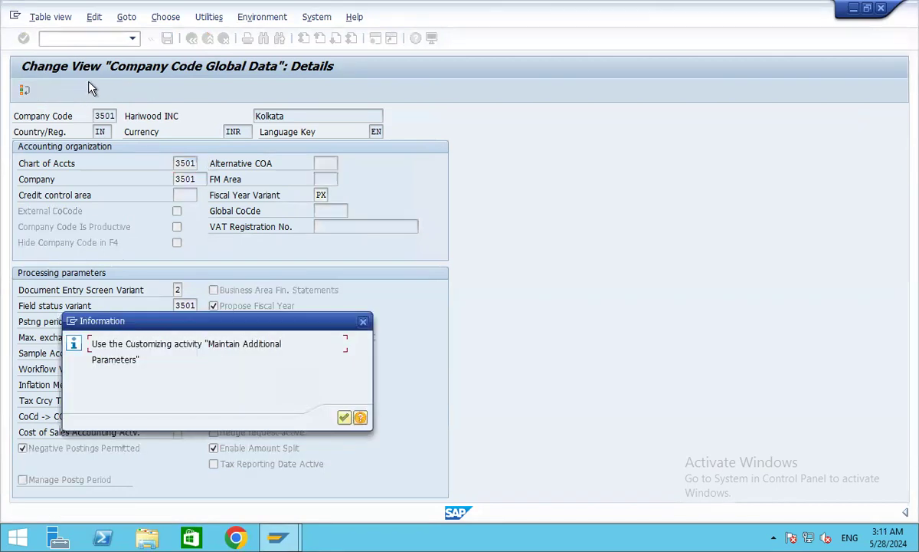
{"action": "left_click", "coordinate": [344, 418]}
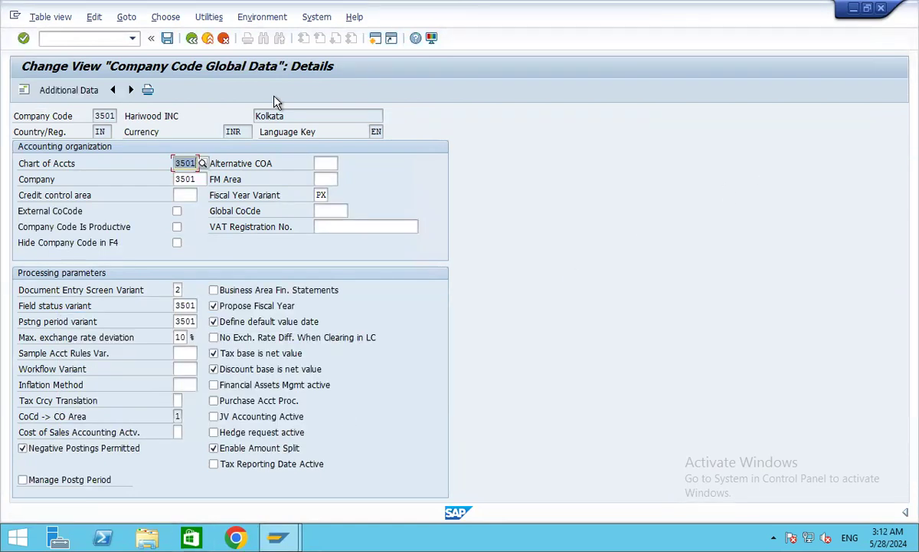
{"action": "left_click", "coordinate": [68, 89]}
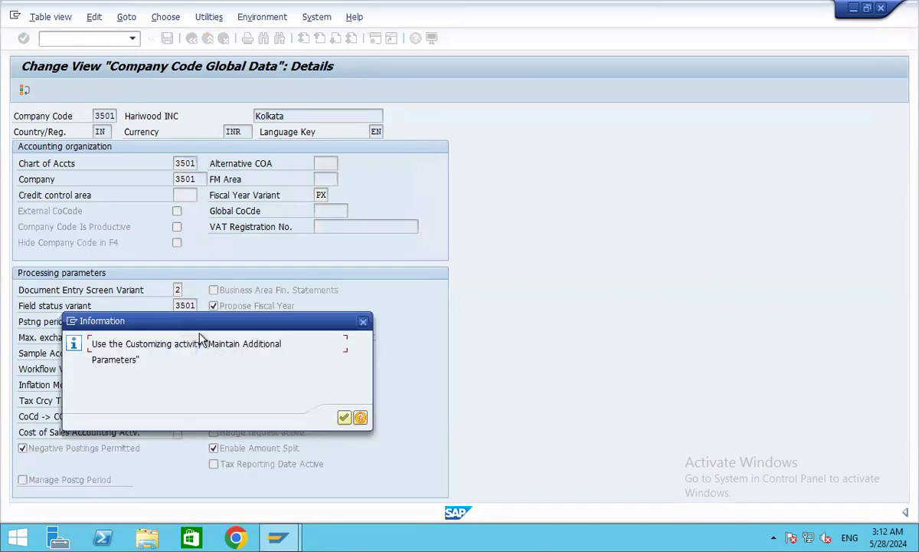
{"action": "left_click", "coordinate": [344, 417]}
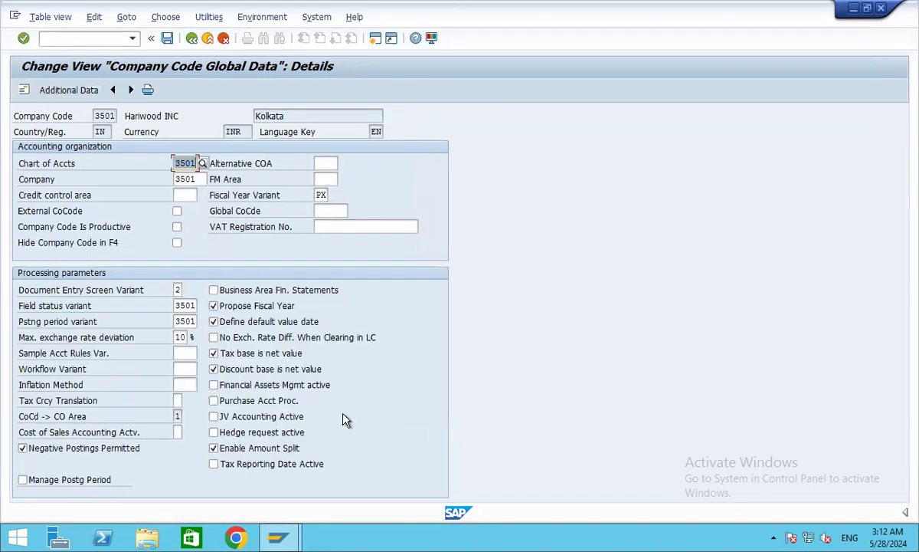
{"action": "left_click", "coordinate": [68, 89]}
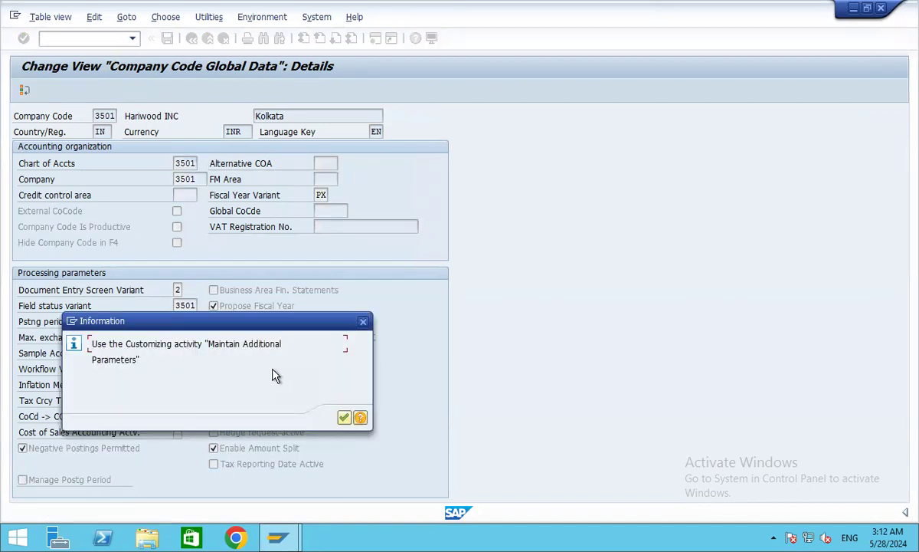
{"action": "left_click", "coordinate": [360, 418]}
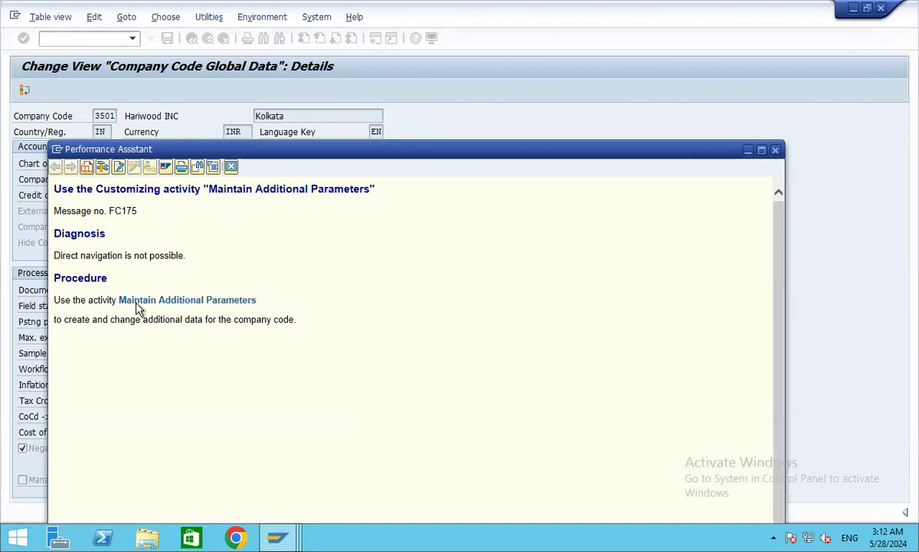
{"action": "left_click", "coordinate": [239, 304]}
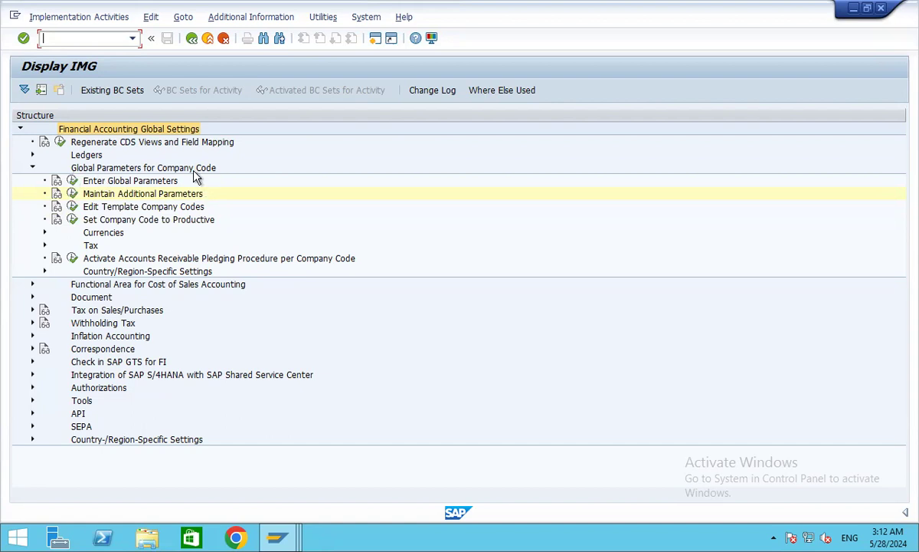
Look up company code 3501 in Enter Global Parameters, view its details, and return to the IMG structure.
{"action": "left_click", "coordinate": [72, 180]}
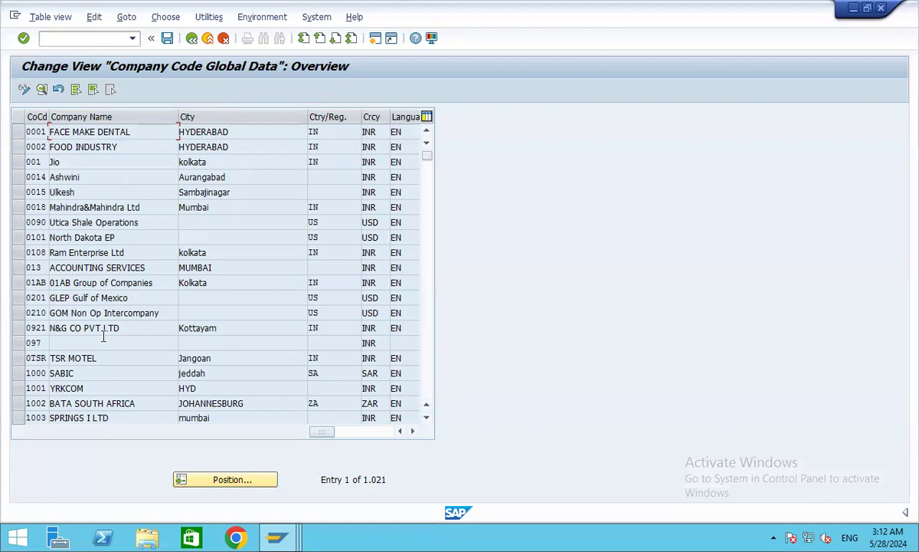
{"action": "left_click", "coordinate": [242, 480]}
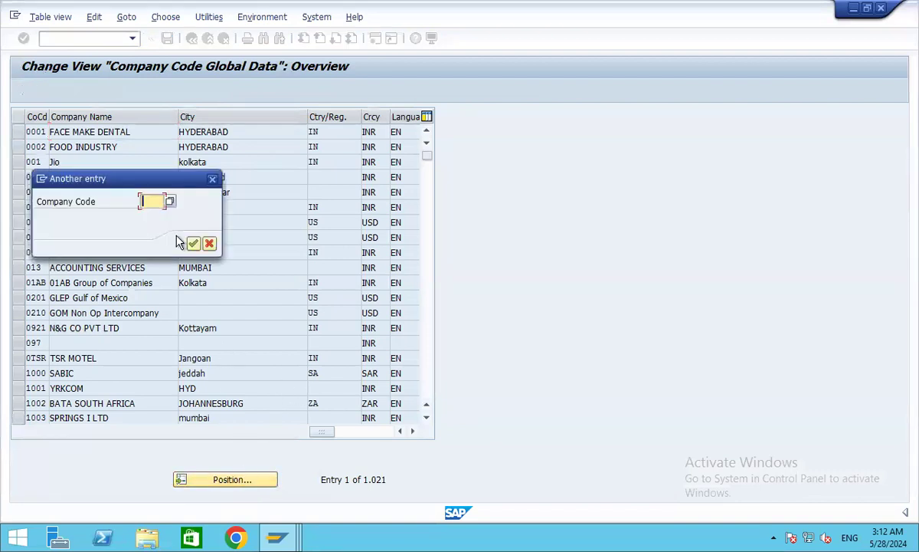
{"action": "type", "text": "3501"}
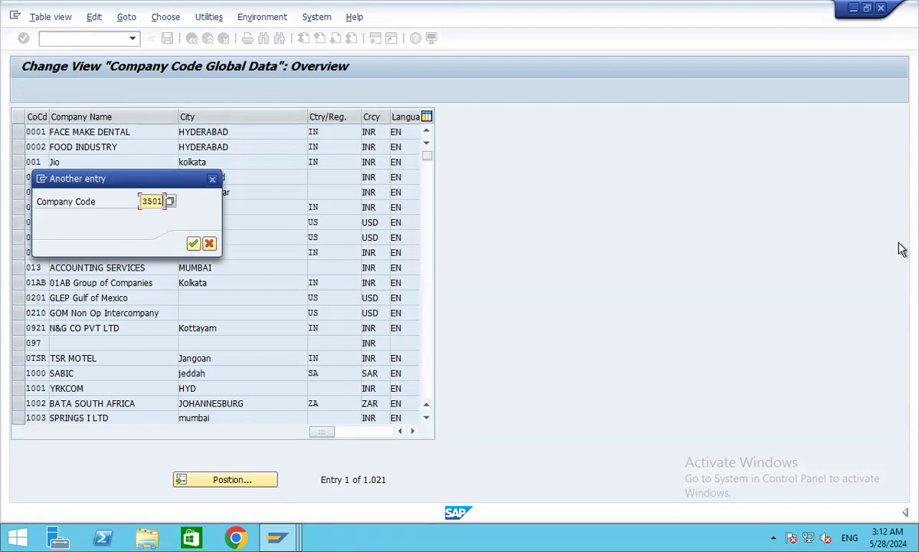
{"action": "key", "text": "Return"}
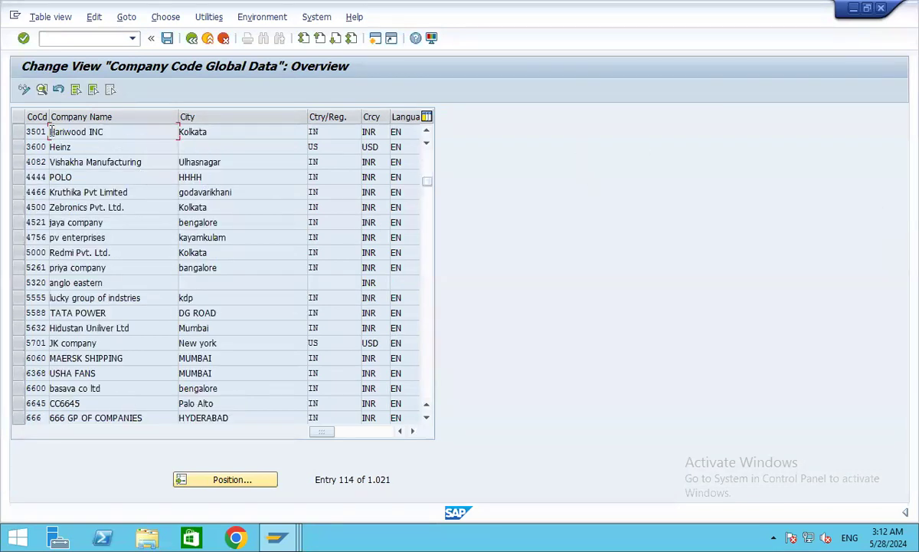
{"action": "double_click", "coordinate": [203, 131]}
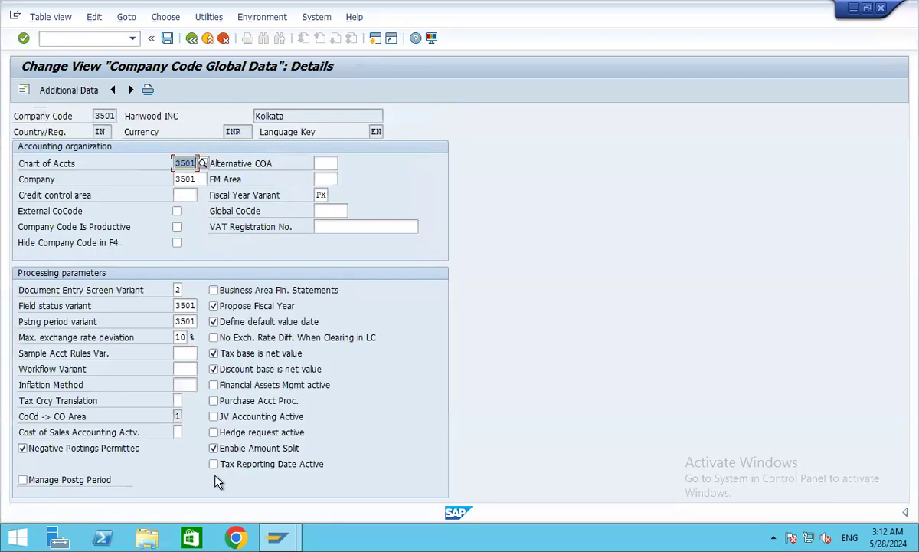
{"action": "left_click", "coordinate": [192, 40]}
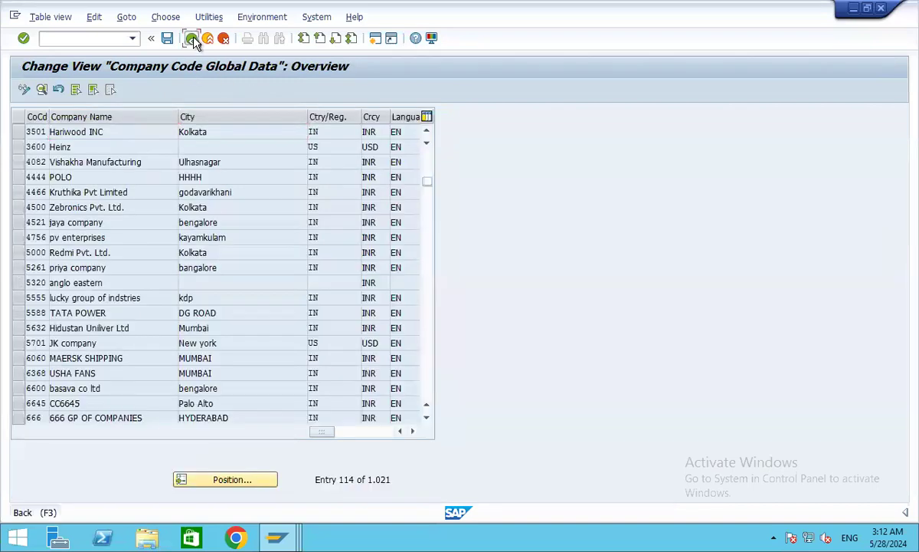
{"action": "left_click", "coordinate": [193, 39]}
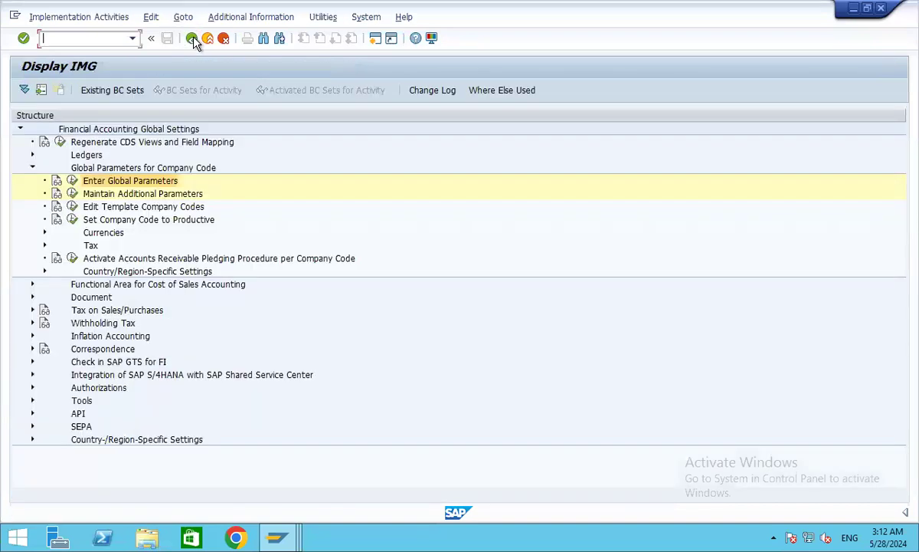
Execute Maintain Additional Parameters, locate company code 3501, and open its Additional Data.
{"action": "left_click", "coordinate": [73, 194]}
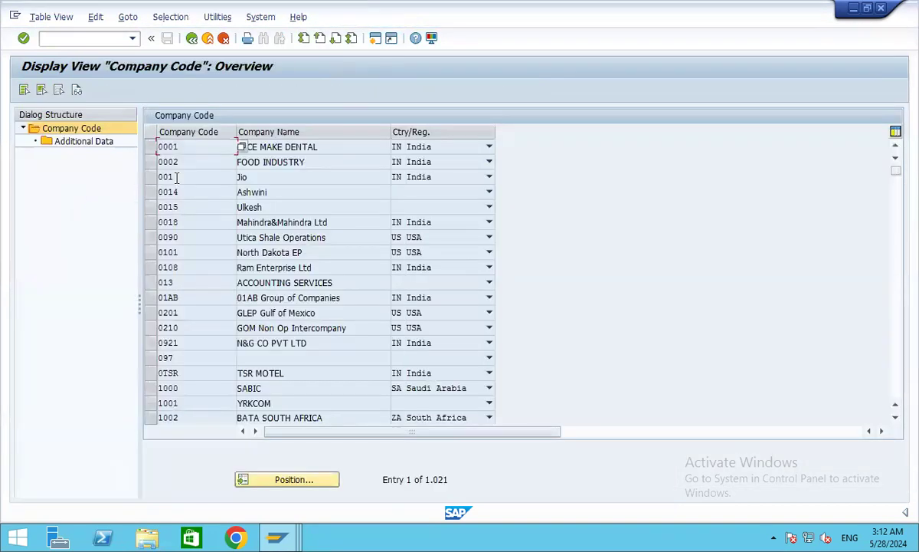
{"action": "left_click", "coordinate": [299, 481]}
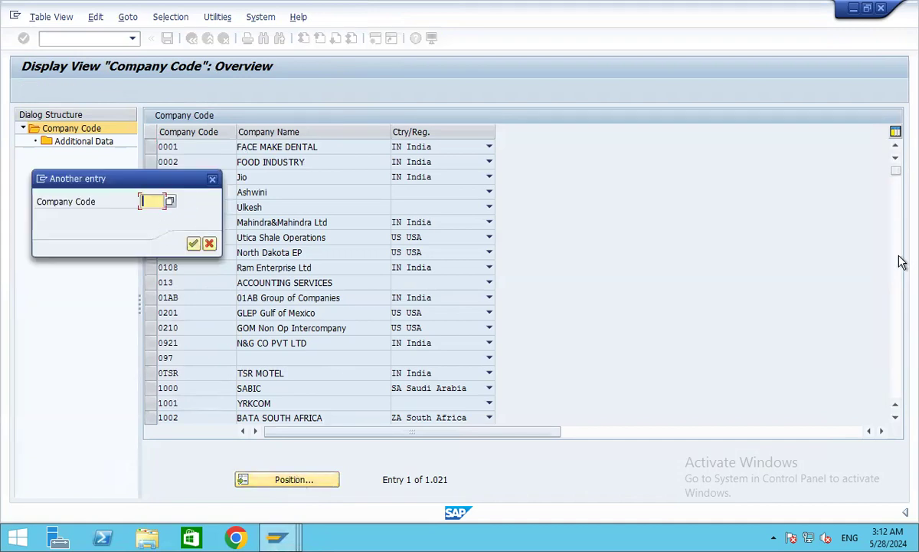
{"action": "type", "text": "3501"}
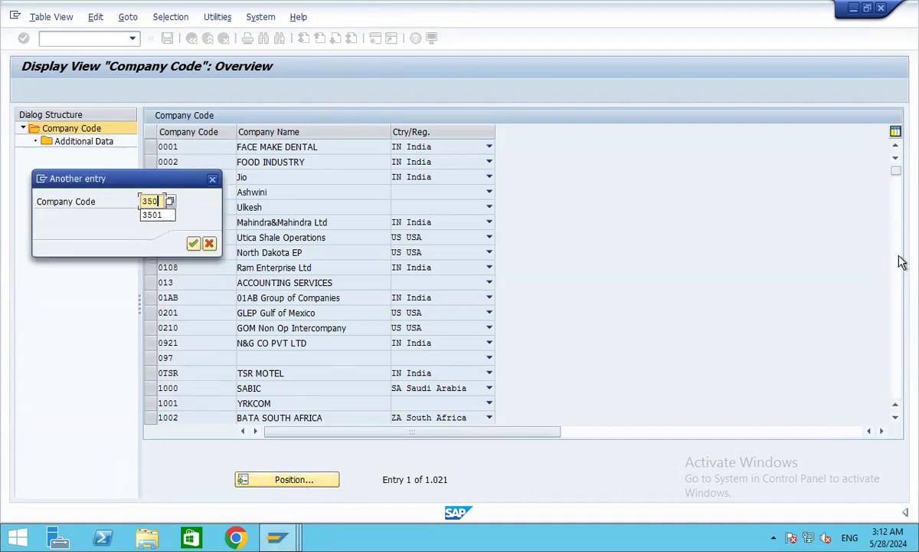
{"action": "key", "text": "Return"}
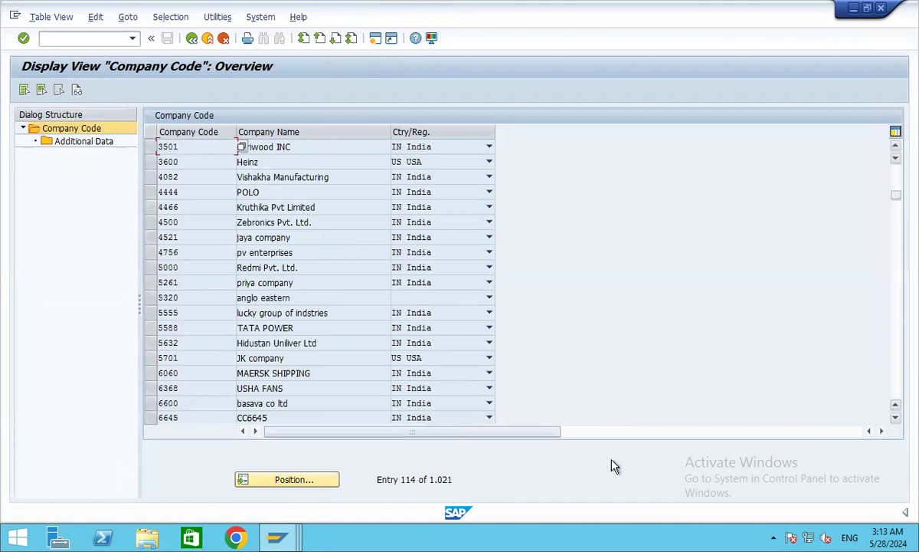
{"action": "left_click", "coordinate": [151, 147]}
{"action": "double_click", "coordinate": [82, 146]}
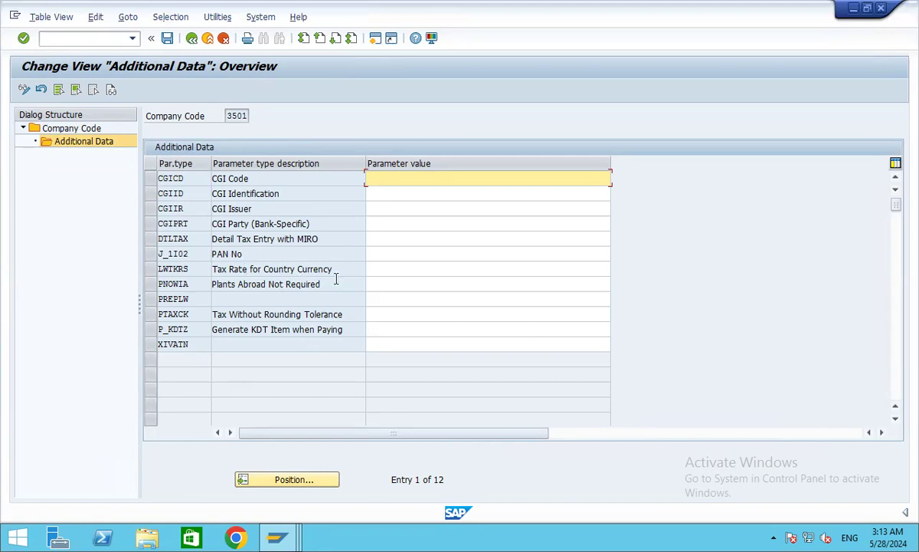
Check the parameter value fields for Tax Rate for Country Currency and PAN No, and return to the IMG structure.
{"action": "left_click", "coordinate": [396, 267]}
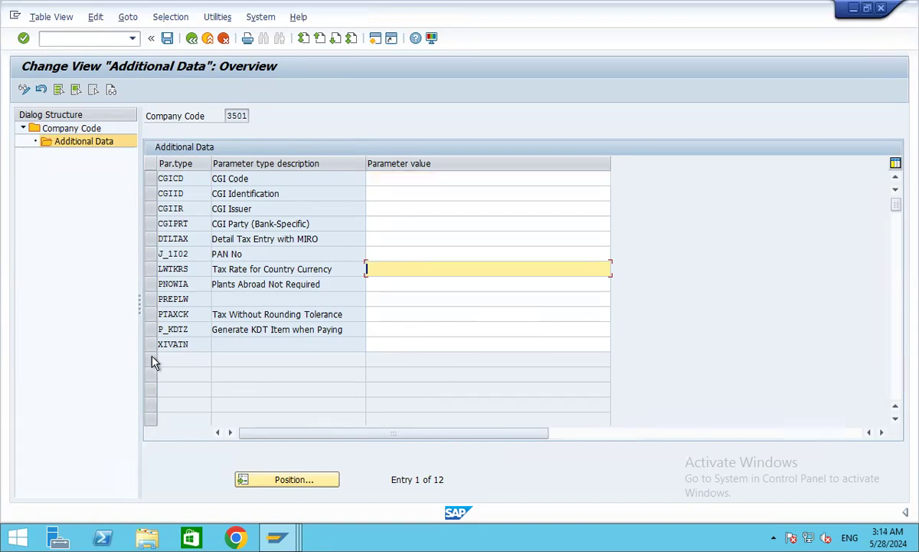
{"action": "left_click", "coordinate": [384, 252]}
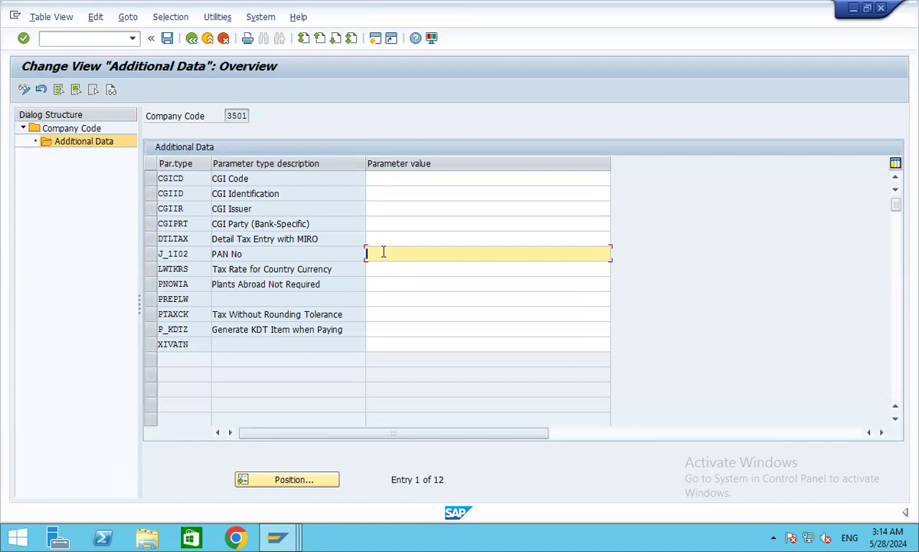
{"action": "left_click", "coordinate": [191, 39]}
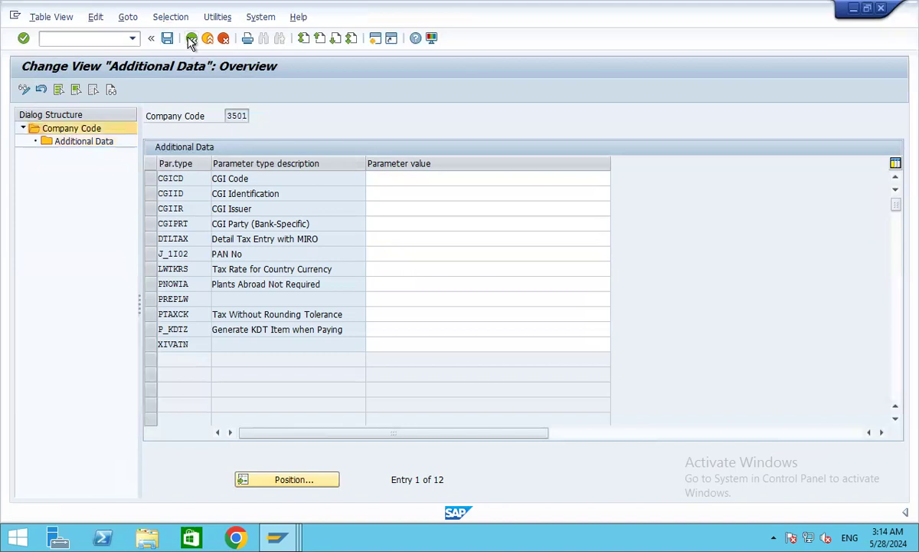
{"action": "left_click", "coordinate": [192, 38]}
{"action": "left_click", "coordinate": [191, 38]}
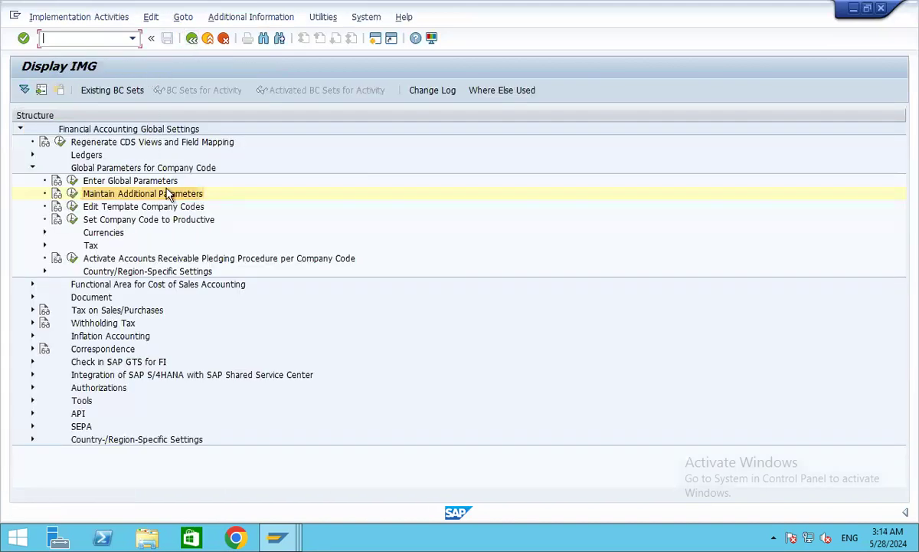
Start transaction SPRO with /nspro and display the SAP Reference IMG.
{"action": "left_click", "coordinate": [87, 35]}
{"action": "type", "text": "/nspro"}
{"action": "key", "text": "Return"}
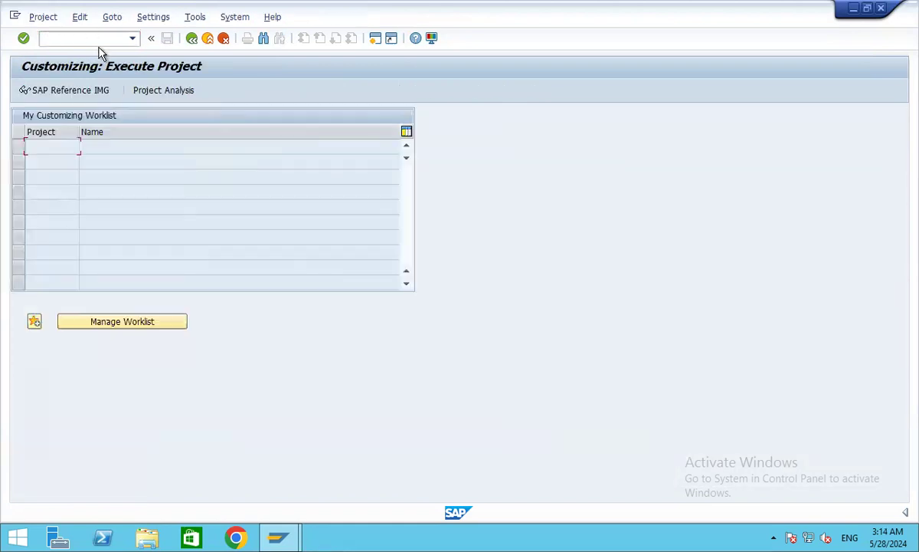
{"action": "left_click", "coordinate": [57, 89]}
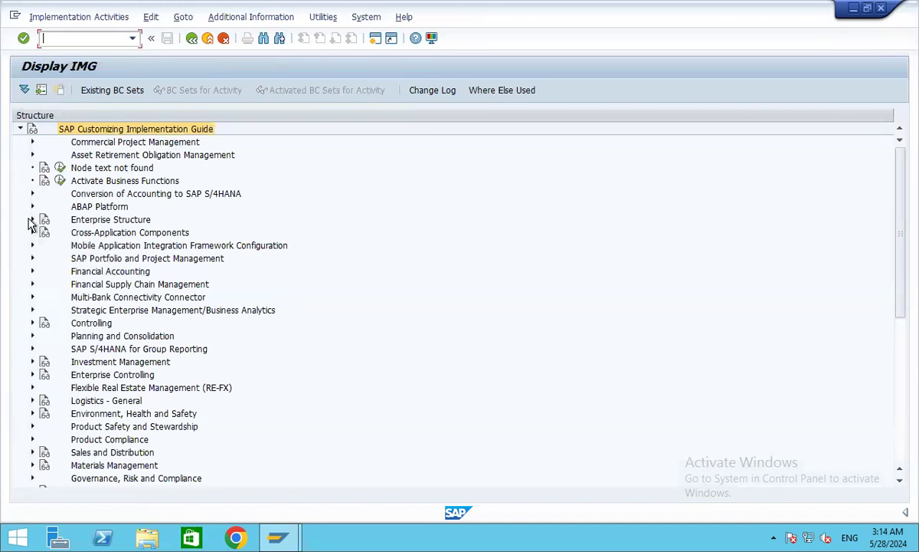
Expand Financial Accounting, Accounts Receivable and Accounts Payable, Customer Accounts down to Master Data in the IMG structure.
{"action": "left_click", "coordinate": [33, 273]}
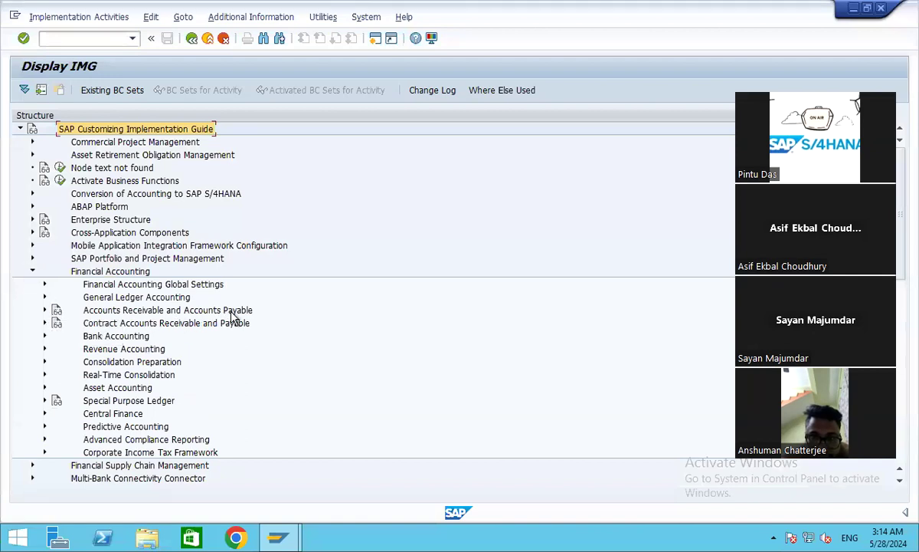
{"action": "left_click", "coordinate": [54, 310]}
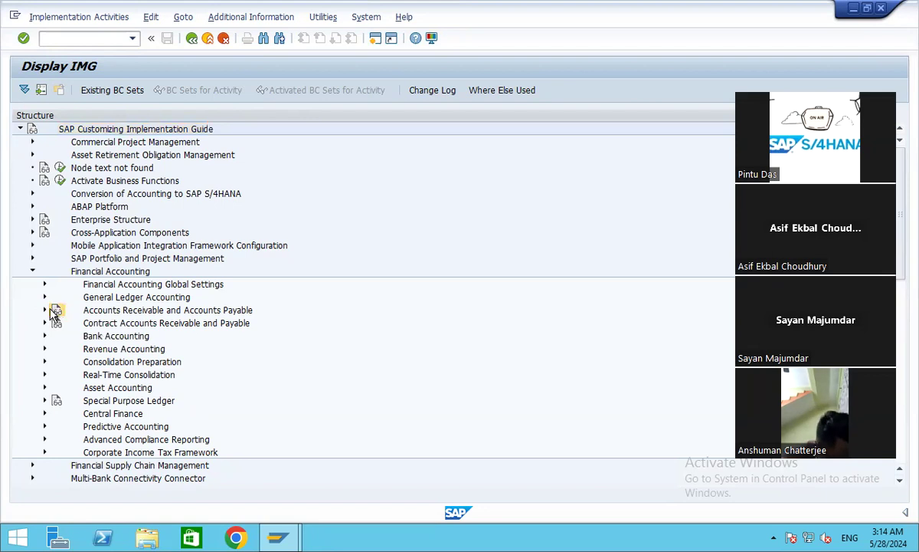
{"action": "left_click_drag", "start_coordinate": [468, 149], "coordinate": [216, 129]}
{"action": "left_click", "coordinate": [524, 130]}
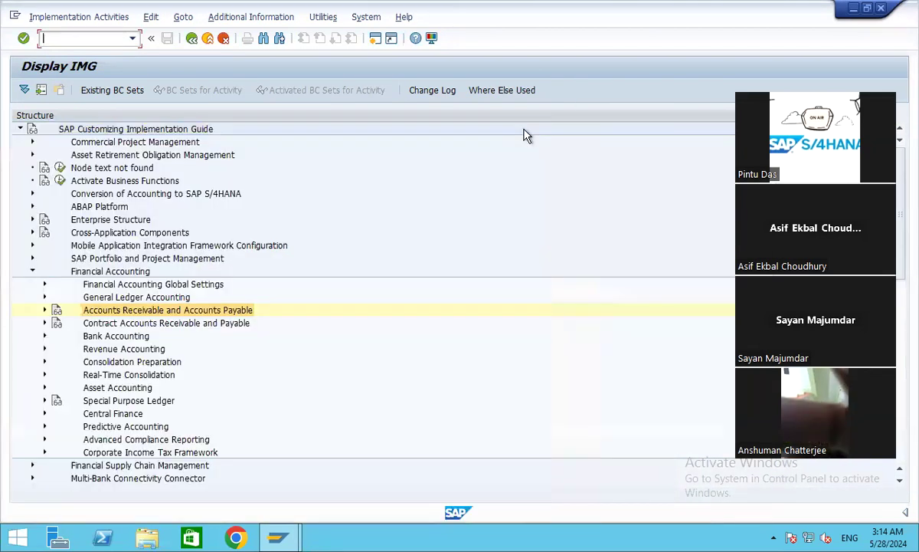
{"action": "left_click", "coordinate": [45, 309]}
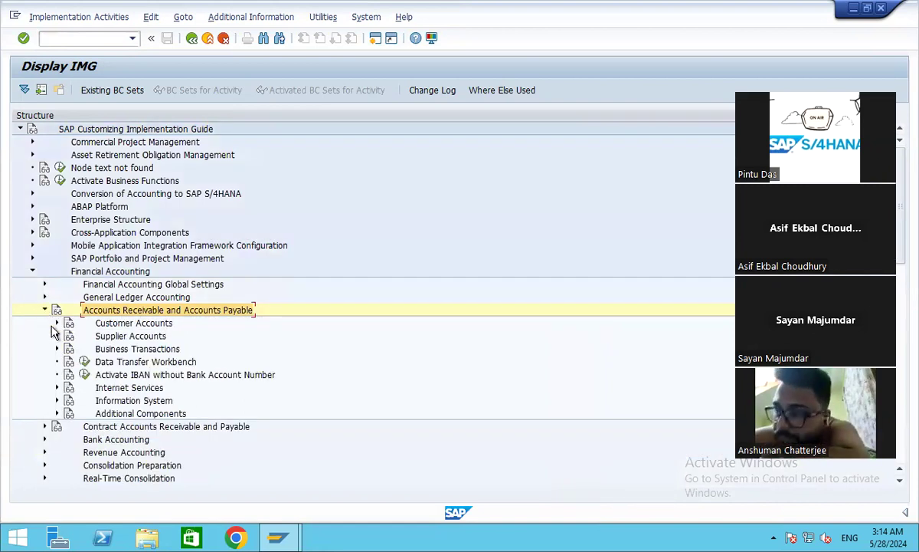
{"action": "left_click", "coordinate": [57, 323]}
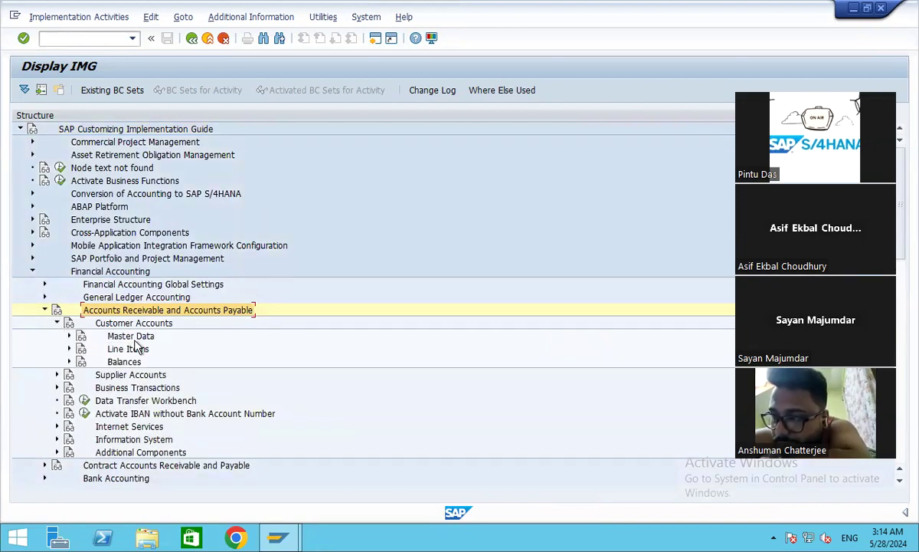
{"action": "left_click", "coordinate": [69, 337]}
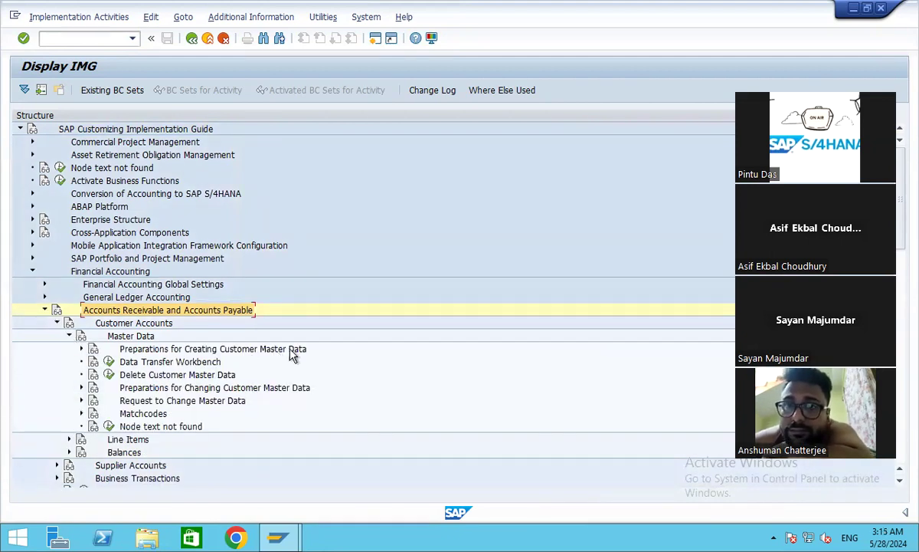
Expand Preparations for Creating Customer Master Data and display the IMG Activity keys as additional information.
{"action": "left_click", "coordinate": [81, 349]}
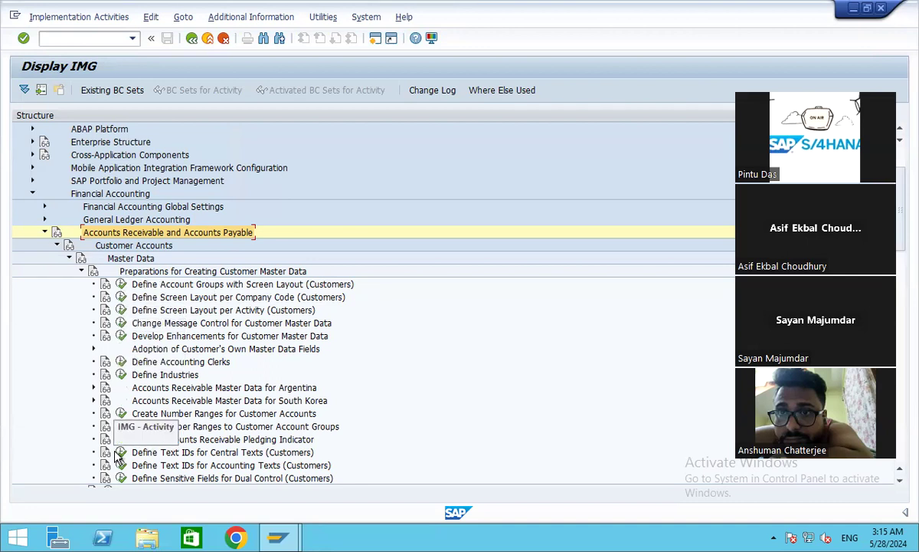
{"action": "left_click", "coordinate": [244, 17]}
{"action": "mouse_move", "coordinate": [247, 36]}
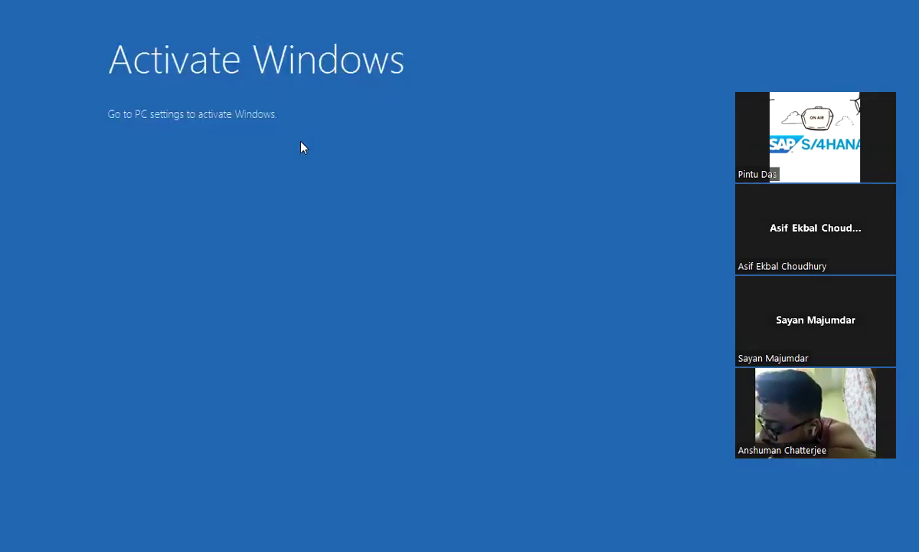
{"action": "left_click", "coordinate": [358, 163]}
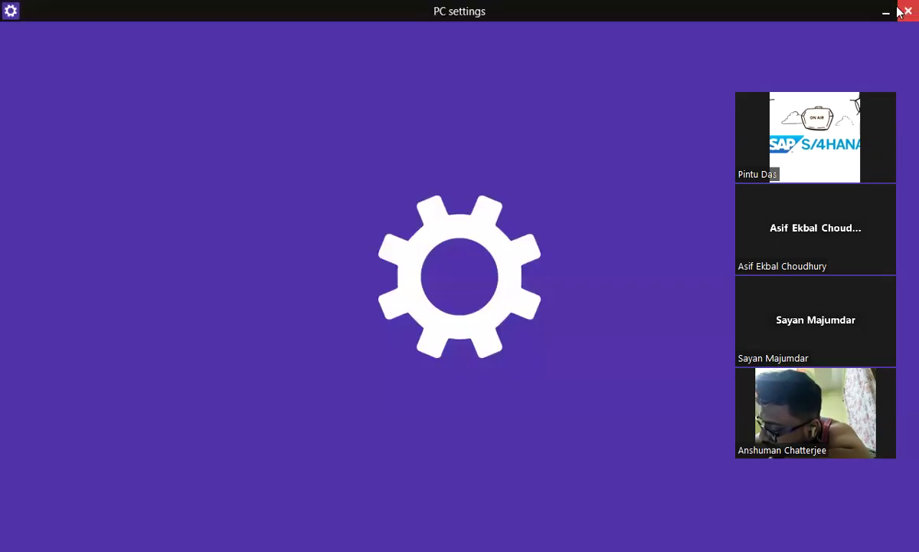
{"action": "left_click", "coordinate": [898, 12]}
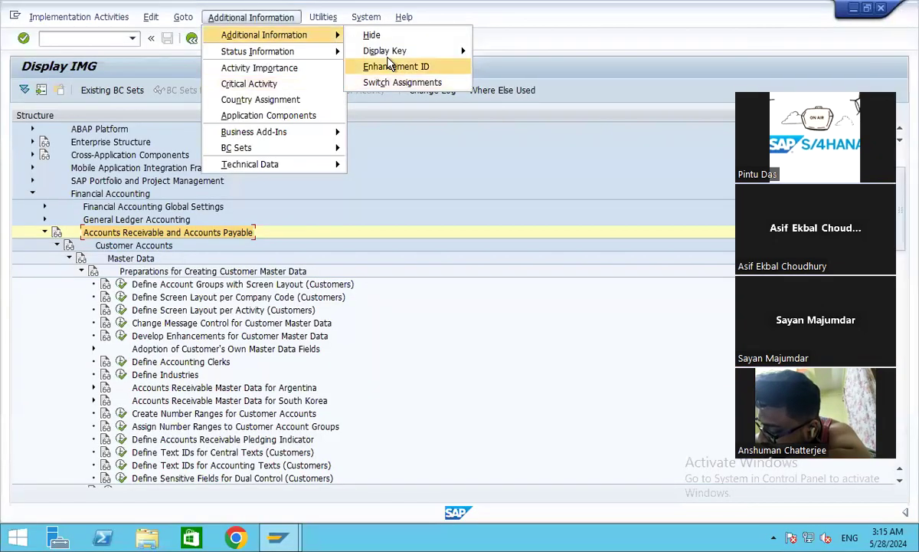
{"action": "mouse_move", "coordinate": [389, 57]}
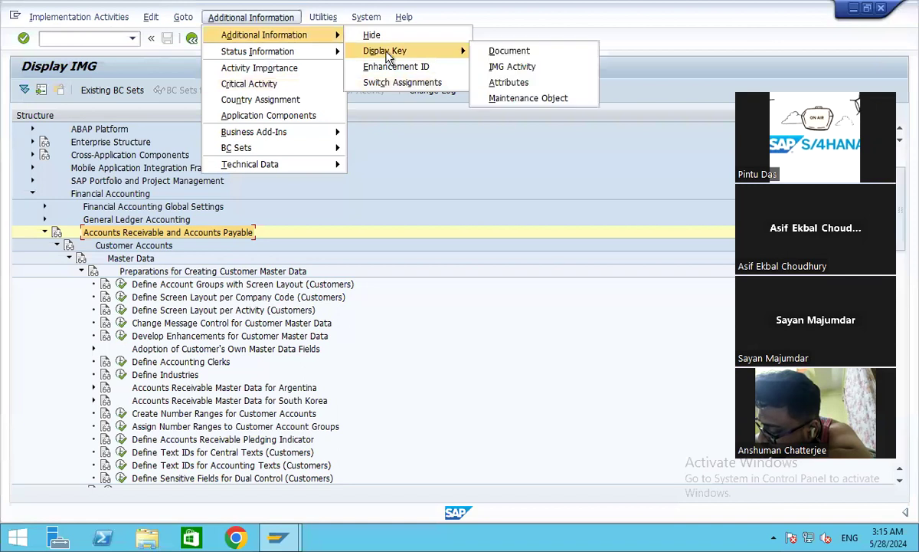
{"action": "left_click", "coordinate": [512, 67]}
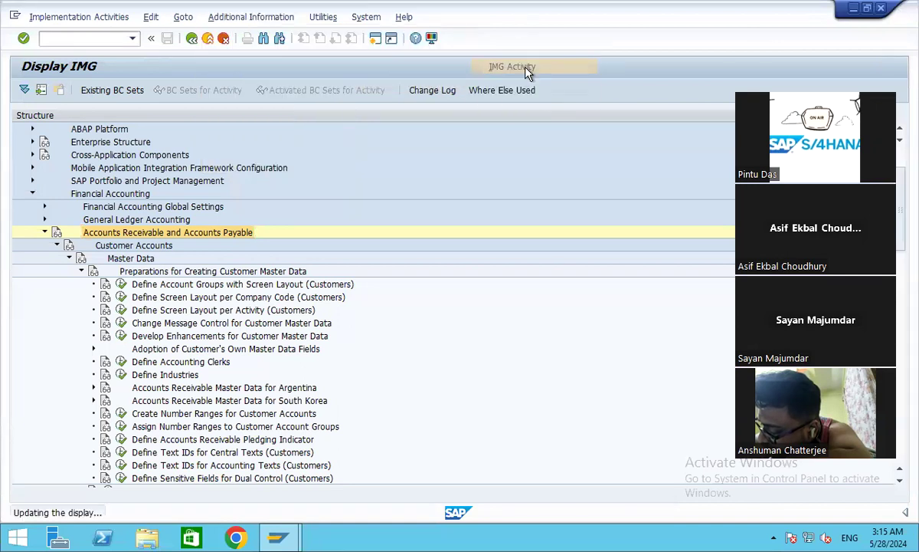
{"action": "left_click_drag", "start_coordinate": [468, 114], "coordinate": [500, 116]}
{"action": "left_click", "coordinate": [527, 122]}
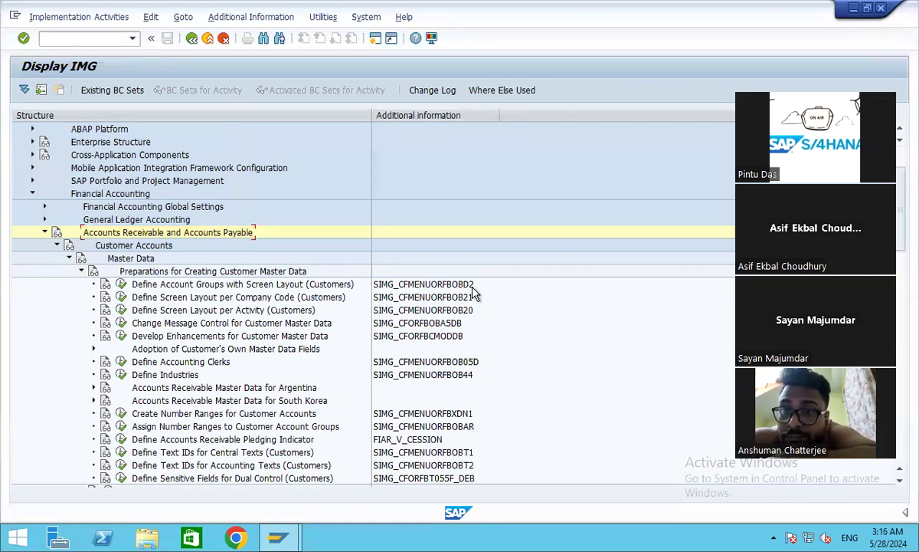
Execute Define Account Groups with Screen Layout (Customers) and start a new entry with account group 5001.
{"action": "left_click", "coordinate": [121, 283]}
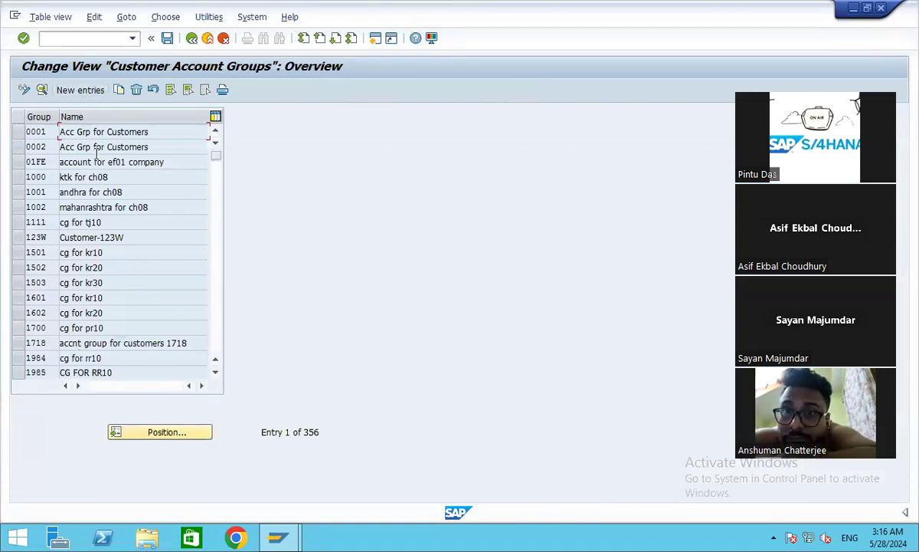
{"action": "left_click", "coordinate": [83, 90]}
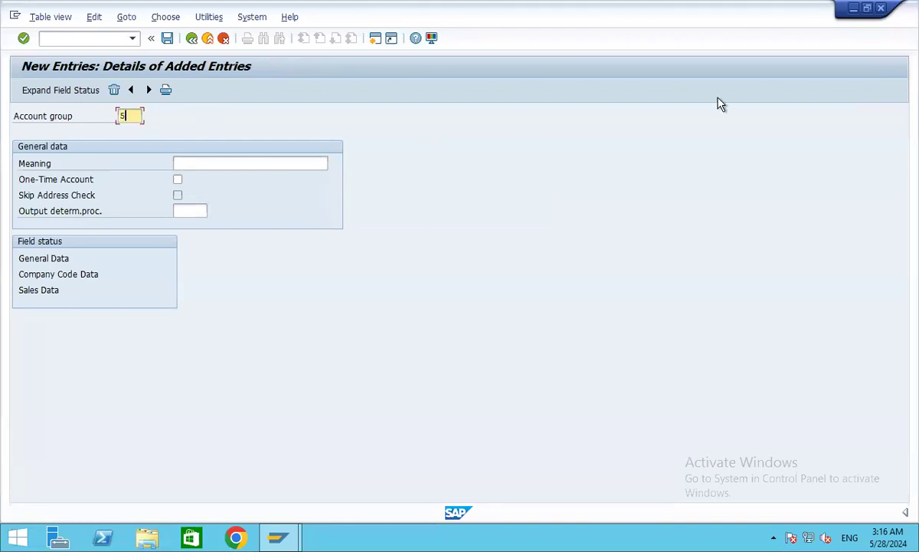
{"action": "type", "text": "001"}
Give the new account group the meaning "Domestic Custosmer for 3501" and check its General Data field status groups.
{"action": "left_click", "coordinate": [185, 162]}
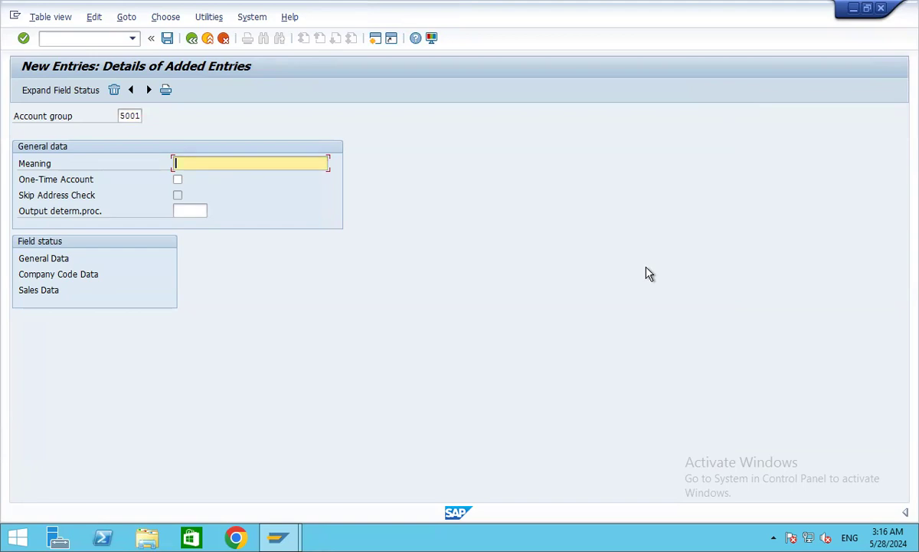
{"action": "type", "text": "Do"}
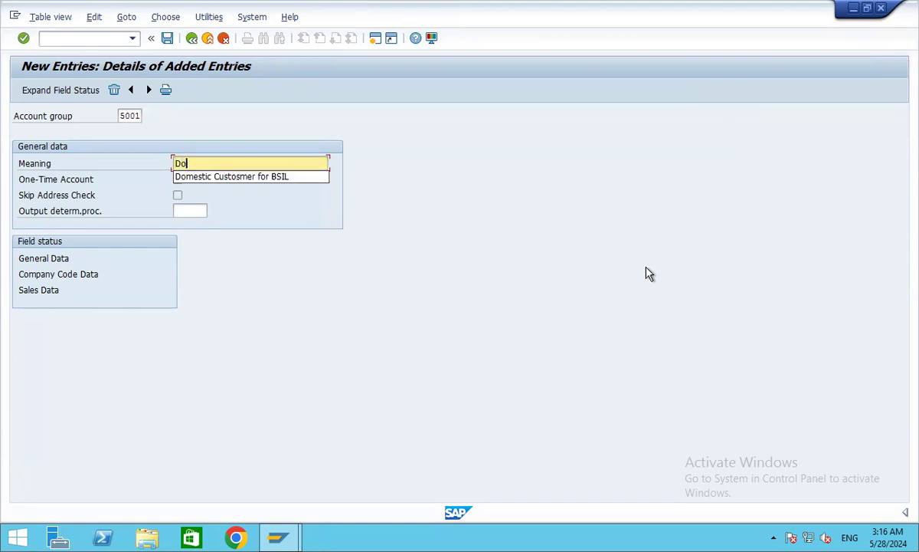
{"action": "left_click", "coordinate": [251, 178]}
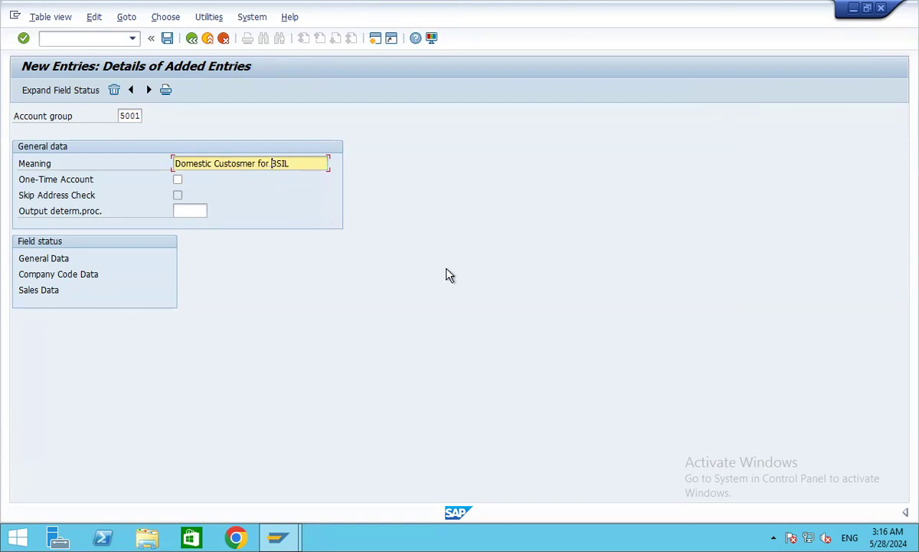
{"action": "key", "text": "Delete"}
{"action": "key", "text": "Delete"}
{"action": "key", "text": "Delete"}
{"action": "key", "text": "Delete"}
{"action": "type", "text": "3501"}
{"action": "double_click", "coordinate": [44, 261]}
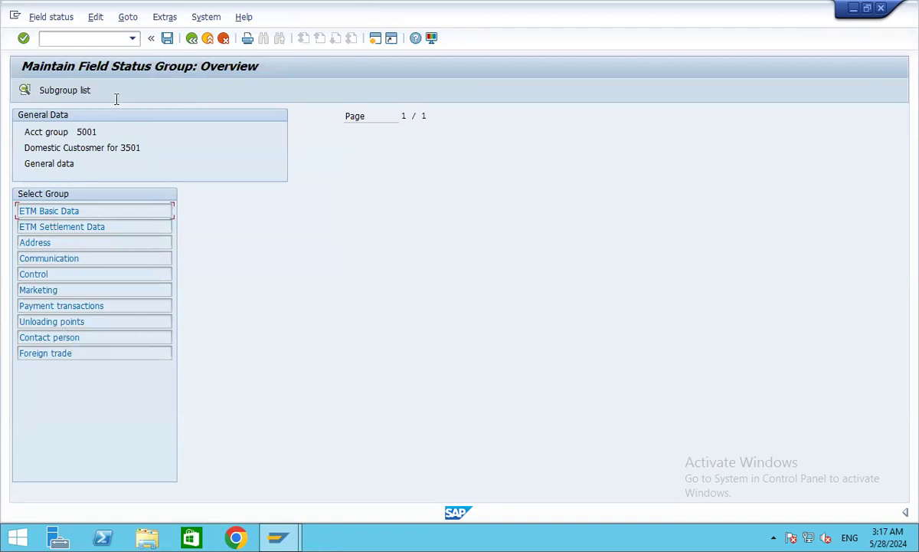
{"action": "left_click", "coordinate": [192, 40]}
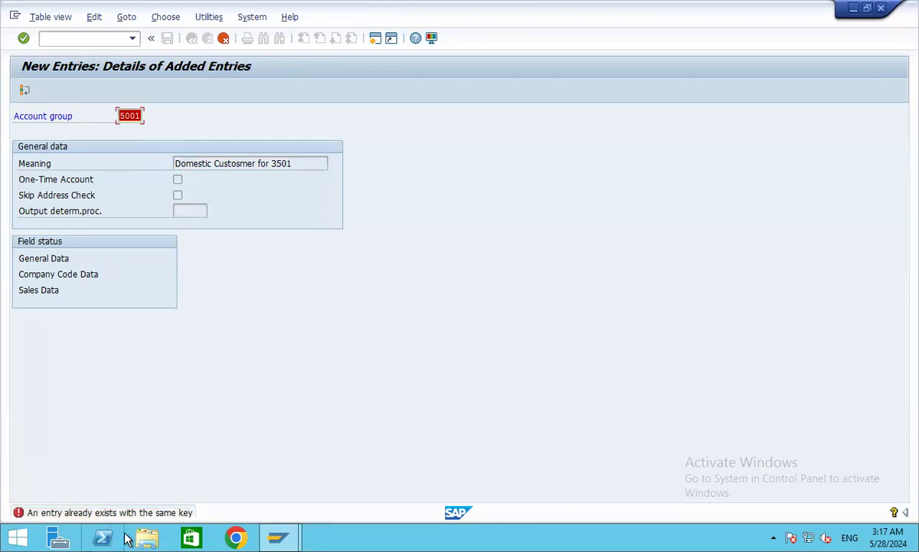
Try account group number 6001 for the domestic customer entry.
{"action": "left_click", "coordinate": [120, 117]}
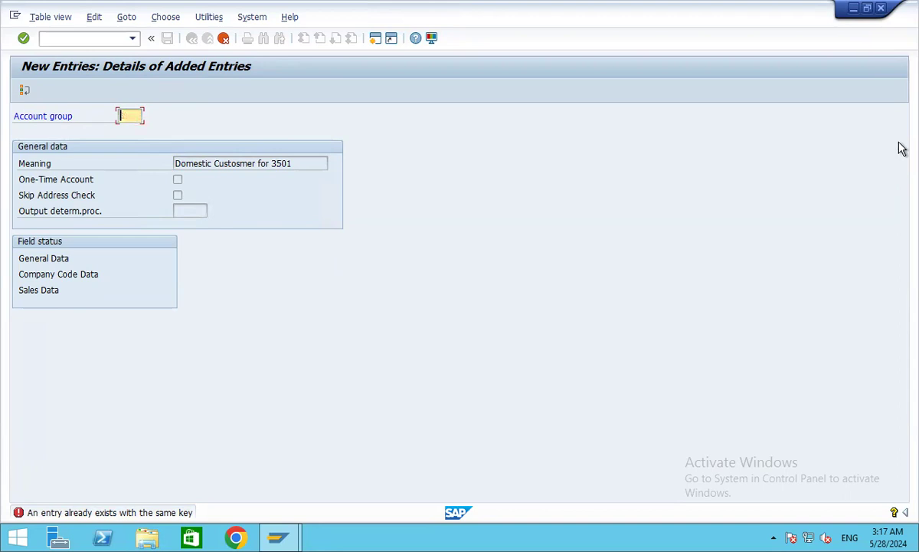
{"action": "type", "text": "6001"}
{"action": "left_click", "coordinate": [82, 281]}
Try account group number 7501 for the domestic customer entry.
{"action": "left_click", "coordinate": [141, 116]}
{"action": "key", "text": "BackSpace"}
{"action": "key", "text": "BackSpace"}
{"action": "key", "text": "BackSpace"}
{"action": "key", "text": "BackSpace"}
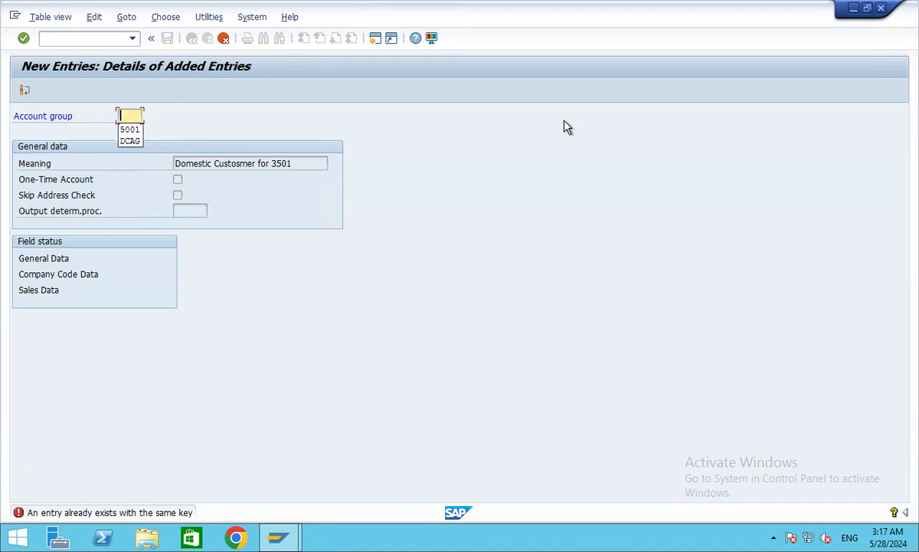
{"action": "type", "text": "7500"}
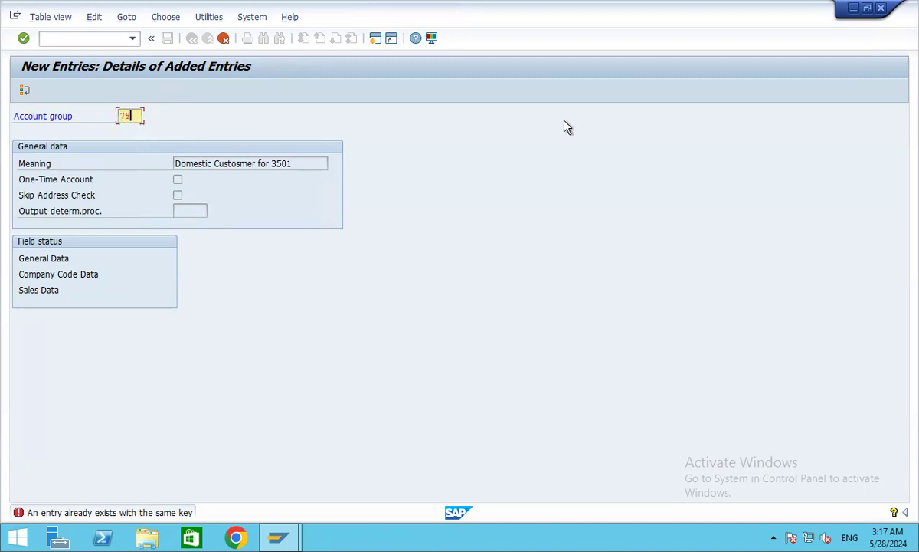
{"action": "key", "text": "BackSpace"}
{"action": "type", "text": "1"}
{"action": "left_click", "coordinate": [83, 276]}
Set the account group number of the domestic customer entry to 3301.
{"action": "left_click", "coordinate": [121, 116]}
{"action": "key", "text": "Delete"}
{"action": "key", "text": "Delete"}
{"action": "key", "text": "Delete"}
{"action": "key", "text": "Delete"}
{"action": "type", "text": "3301"}
{"action": "key", "text": "Return"}
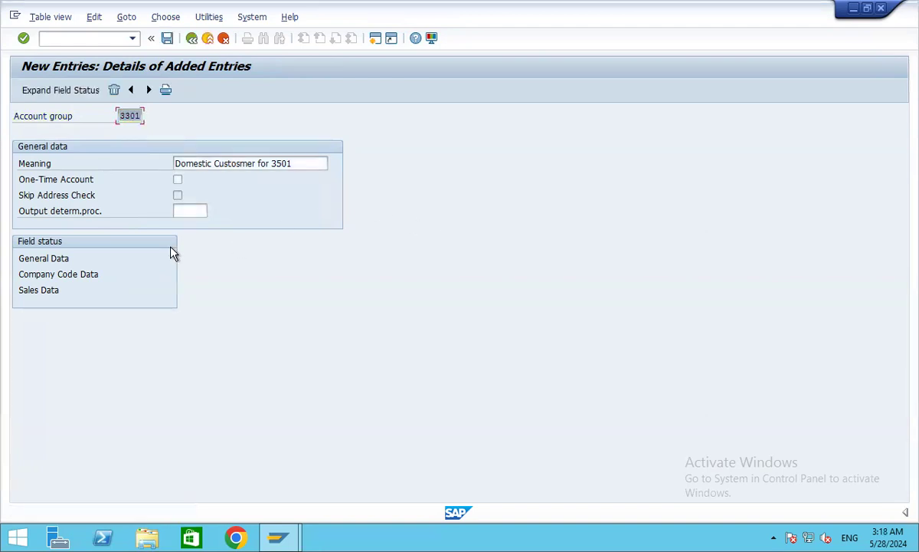
Make Reconciliation account a required entry in account group 3301's company code data under Account management, and save.
{"action": "double_click", "coordinate": [64, 273]}
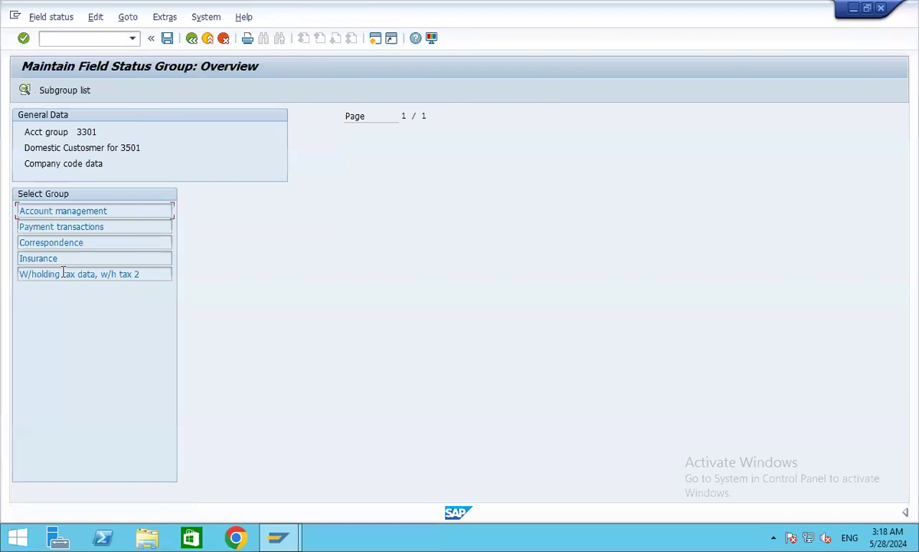
{"action": "double_click", "coordinate": [63, 210]}
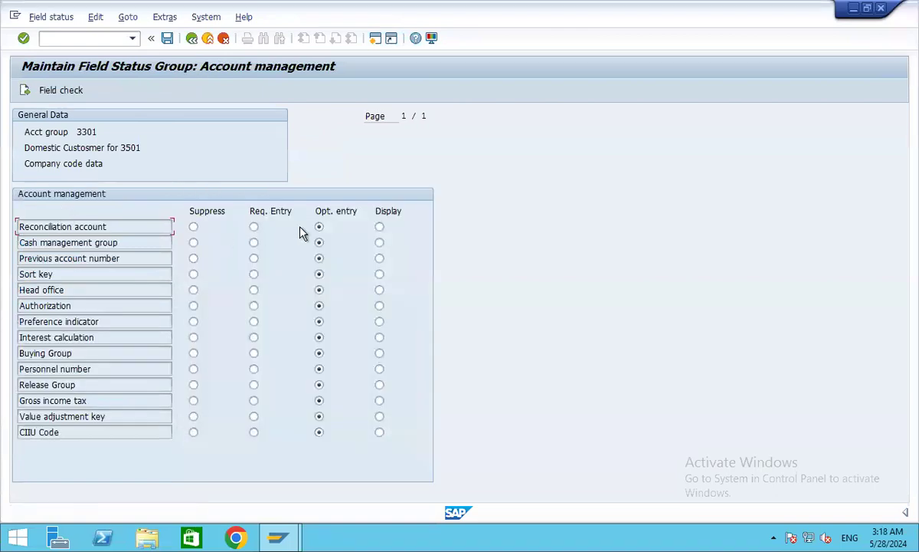
{"action": "left_click", "coordinate": [253, 228]}
{"action": "left_click", "coordinate": [167, 37]}
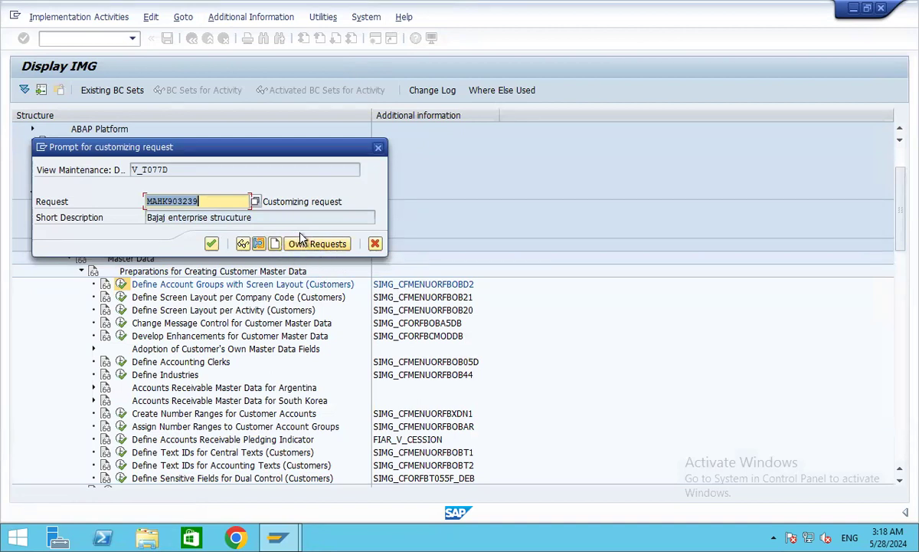
Create a customizing request described as "AR Customization of 3501", save account group 3301 to it, and return to the overview.
{"action": "left_click", "coordinate": [275, 245]}
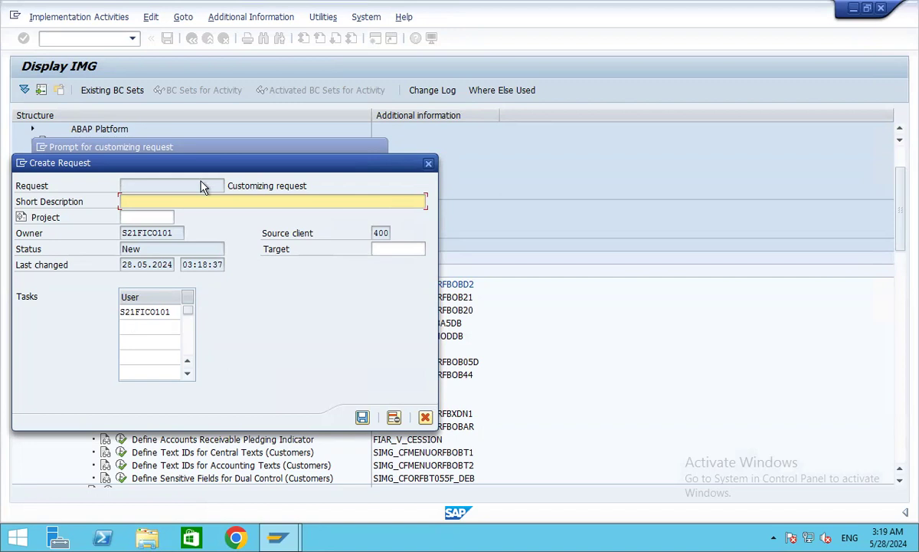
{"action": "left_click", "coordinate": [126, 201]}
{"action": "type", "text": "AP"}
{"action": "key", "text": "BackSpace"}
{"action": "key", "text": "BackSpace"}
{"action": "type", "text": "R Customizz"}
{"action": "key", "text": "BackSpace"}
{"action": "type", "text": "ation of  H"}
{"action": "key", "text": "BackSpace"}
{"action": "type", "text": "3501"}
{"action": "left_click", "coordinate": [361, 416]}
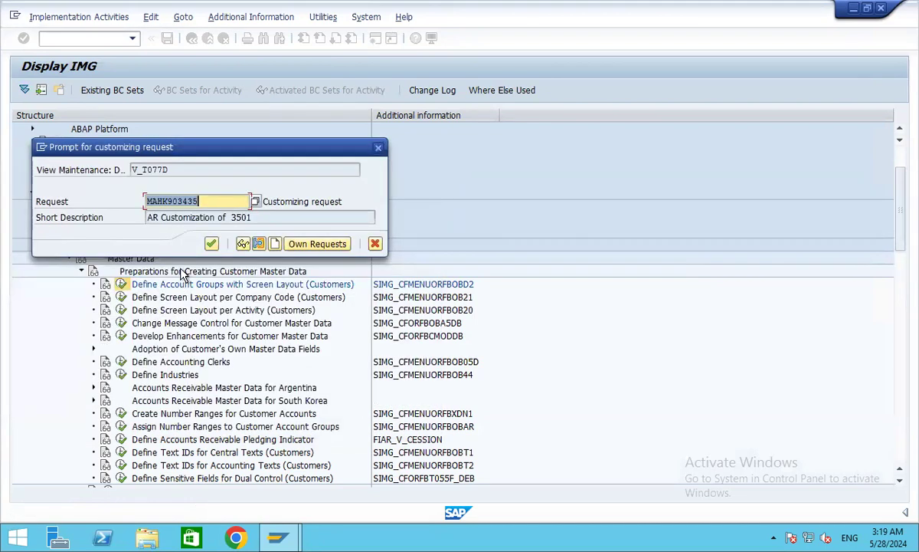
{"action": "left_click", "coordinate": [211, 244]}
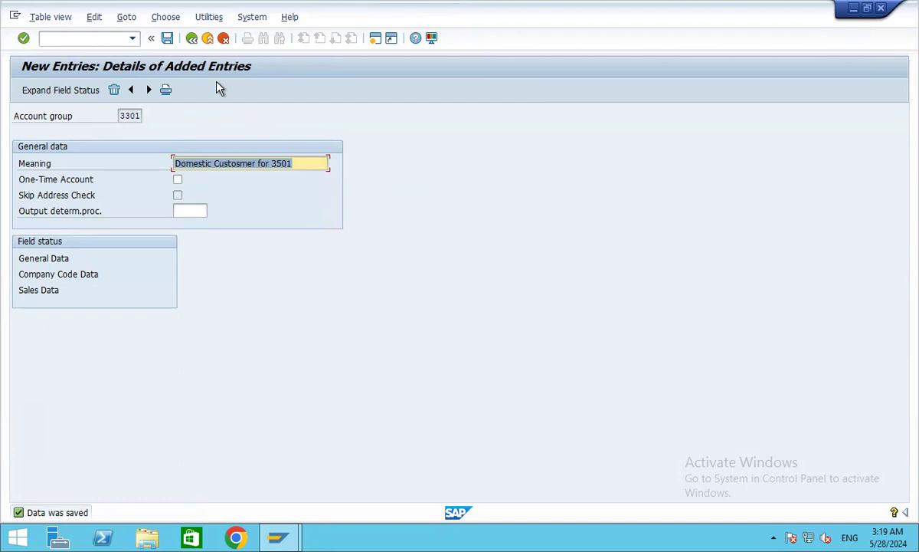
{"action": "left_click", "coordinate": [191, 38]}
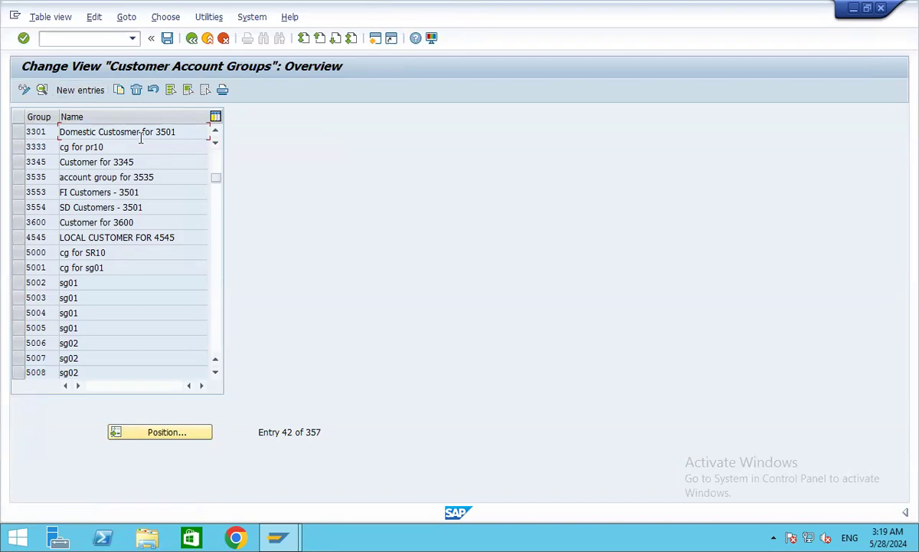
Add a new customer account group 3502 with the meaning "Foreign Customers".
{"action": "left_click", "coordinate": [80, 91]}
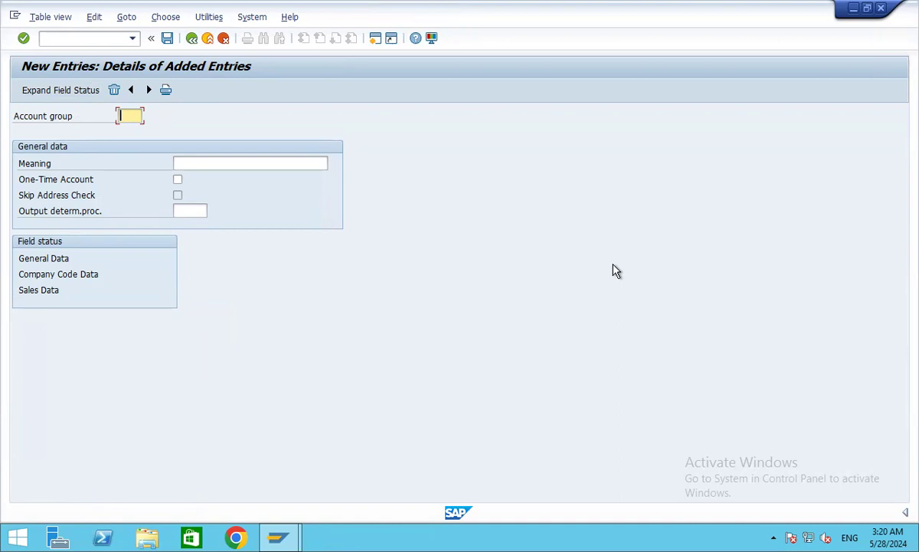
{"action": "type", "text": "3502"}
{"action": "left_click", "coordinate": [185, 162]}
{"action": "type", "text": "F"}
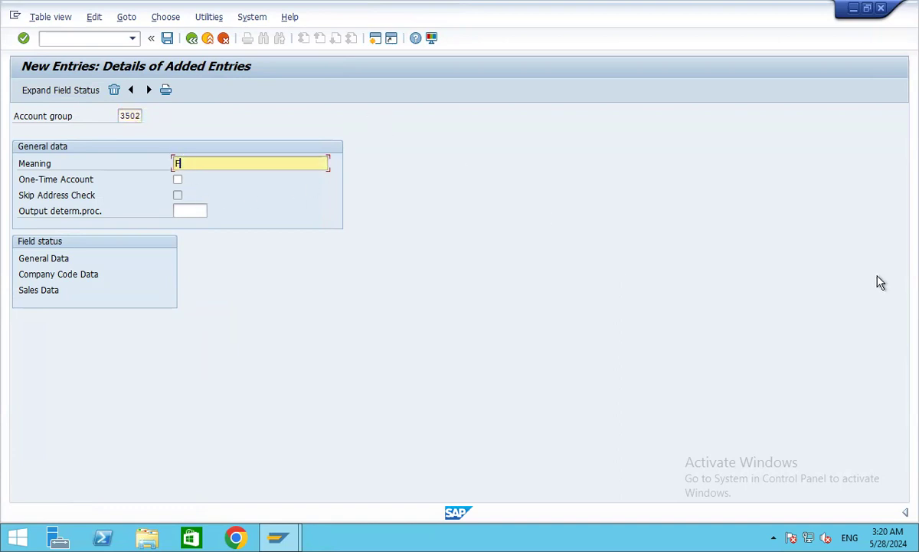
{"action": "type", "text": "oreign Customers"}
Make Reconciliation account a required entry in account group 3502's company code data under Account management, and save.
{"action": "double_click", "coordinate": [66, 275]}
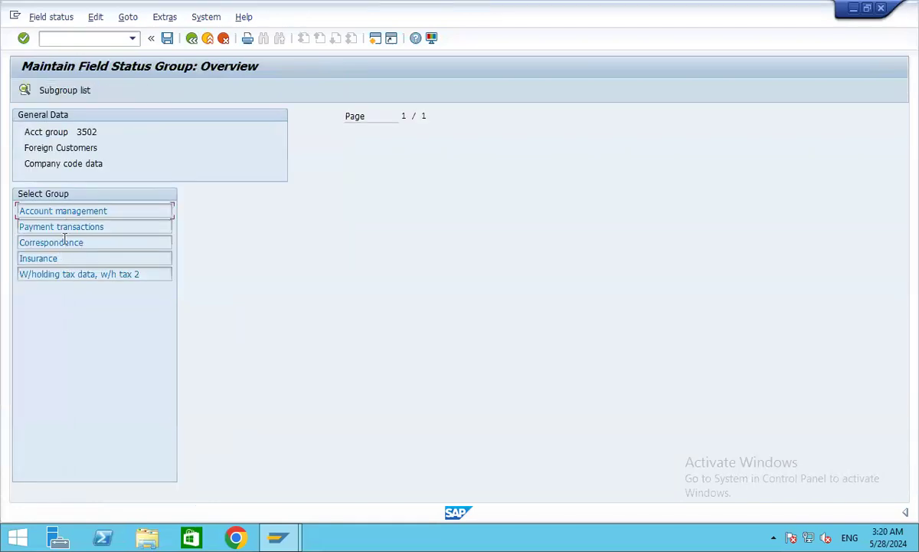
{"action": "double_click", "coordinate": [73, 211]}
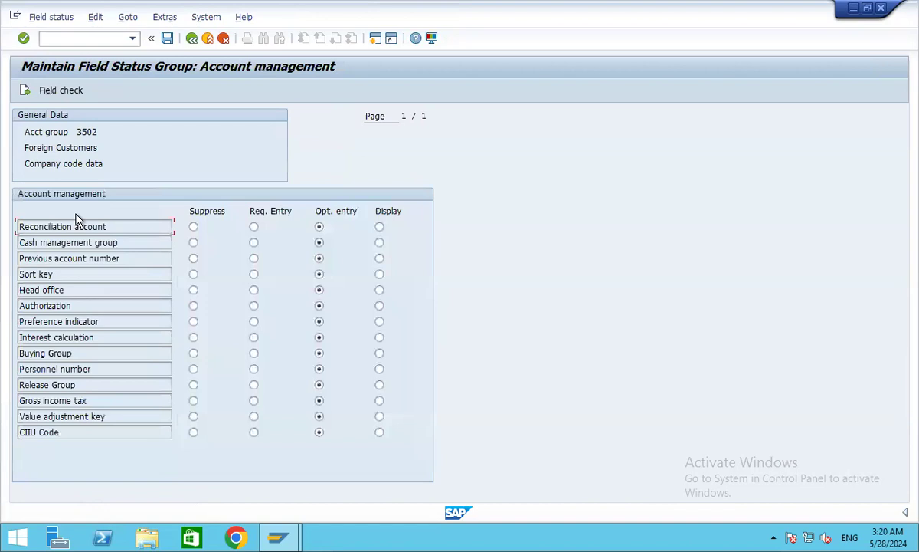
{"action": "left_click", "coordinate": [254, 227]}
{"action": "left_click", "coordinate": [166, 39]}
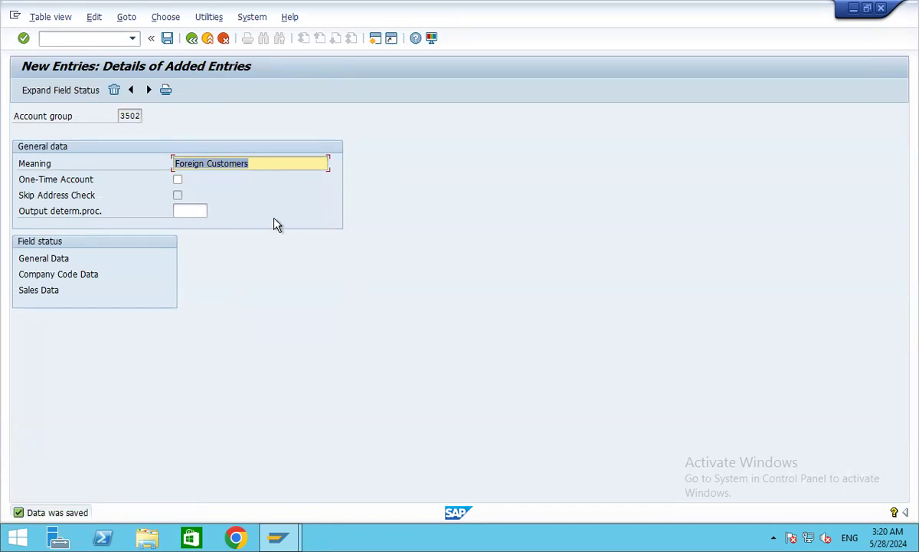
Change the meaning of account group 3502 to "Foreign Customers - 3501", save it, and return to the overview.
{"action": "left_click", "coordinate": [275, 167]}
{"action": "type", "text": "- 3"}
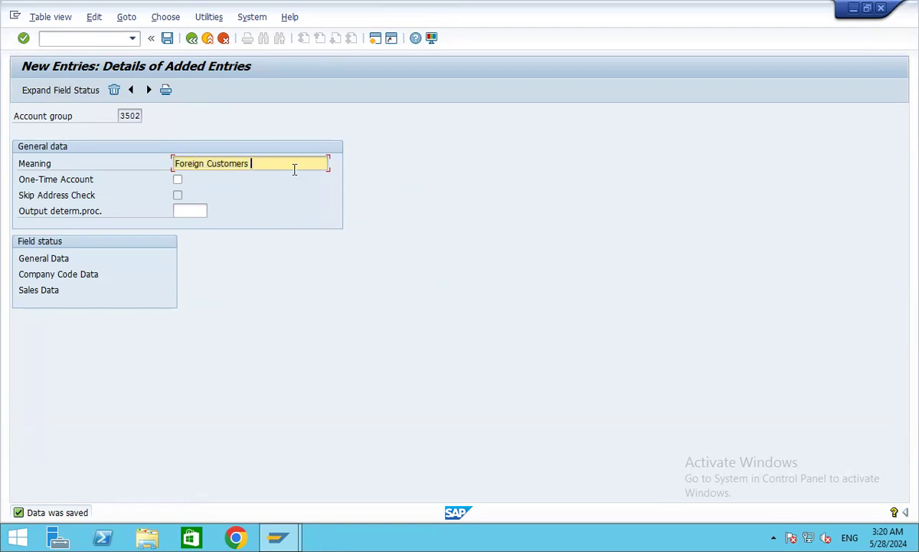
{"action": "type", "text": "501"}
{"action": "left_click", "coordinate": [167, 38]}
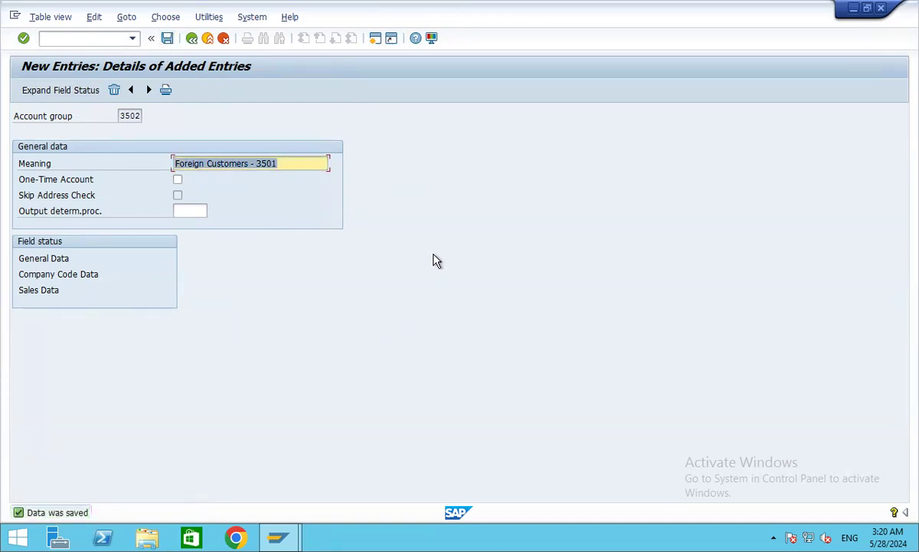
{"action": "left_click", "coordinate": [192, 39]}
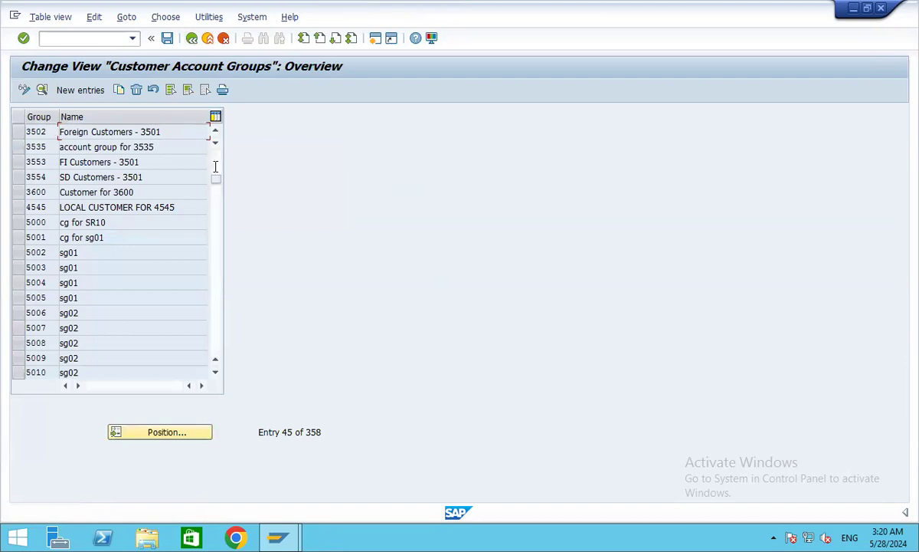
Look through the customer account groups and position the list at account group 3501.
{"action": "left_click_drag", "start_coordinate": [216, 174], "coordinate": [218, 154]}
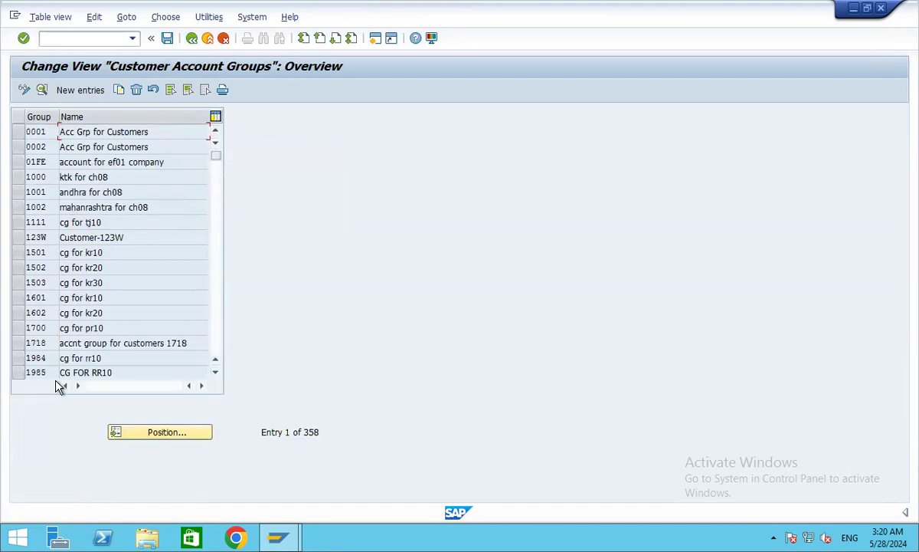
{"action": "scroll", "coordinate": [135, 270], "scroll_direction": "down", "scroll_amount": 3}
{"action": "scroll", "coordinate": [137, 273], "scroll_direction": "down", "scroll_amount": 11}
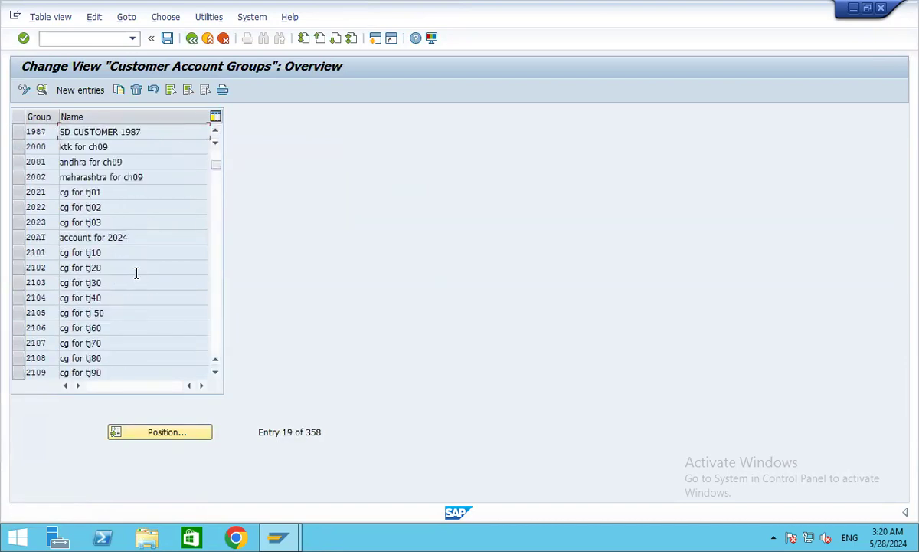
{"action": "scroll", "coordinate": [135, 280], "scroll_direction": "up", "scroll_amount": 2}
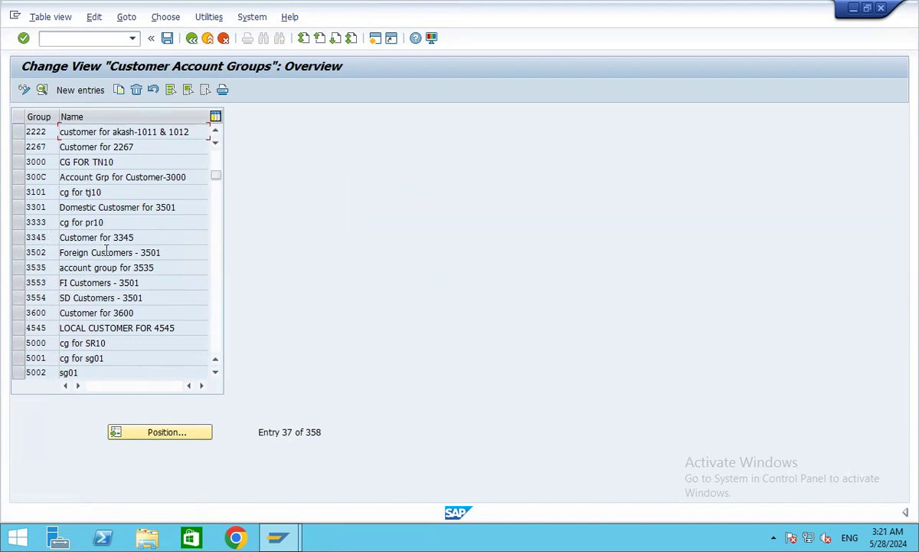
{"action": "left_click", "coordinate": [157, 433]}
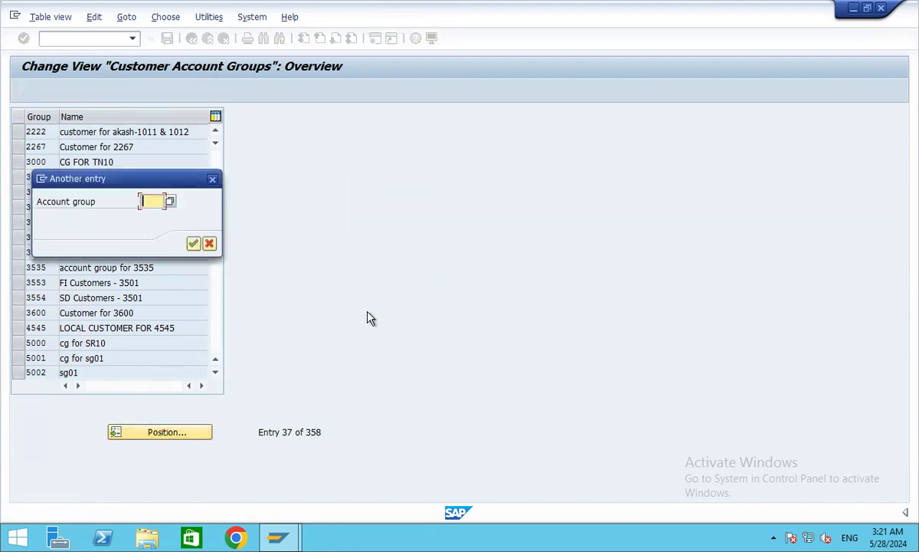
{"action": "type", "text": "3"}
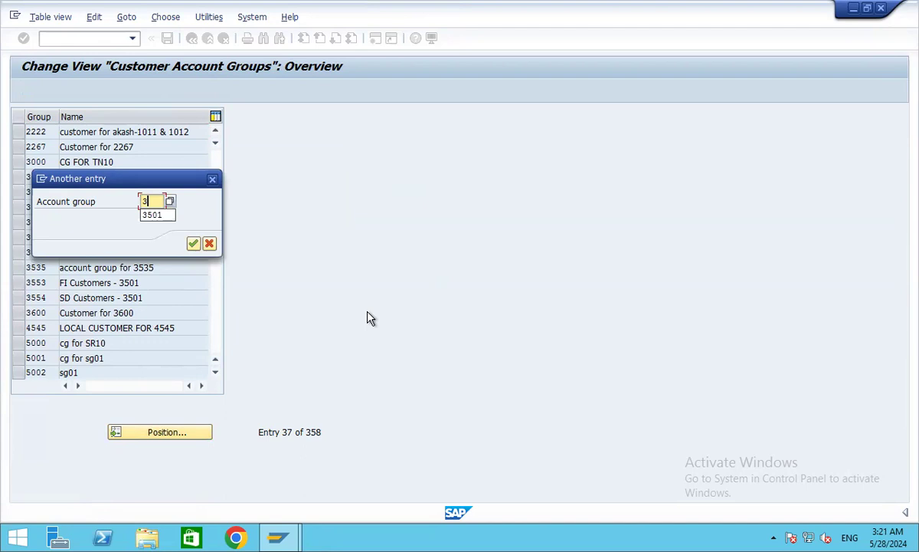
{"action": "type", "text": "501"}
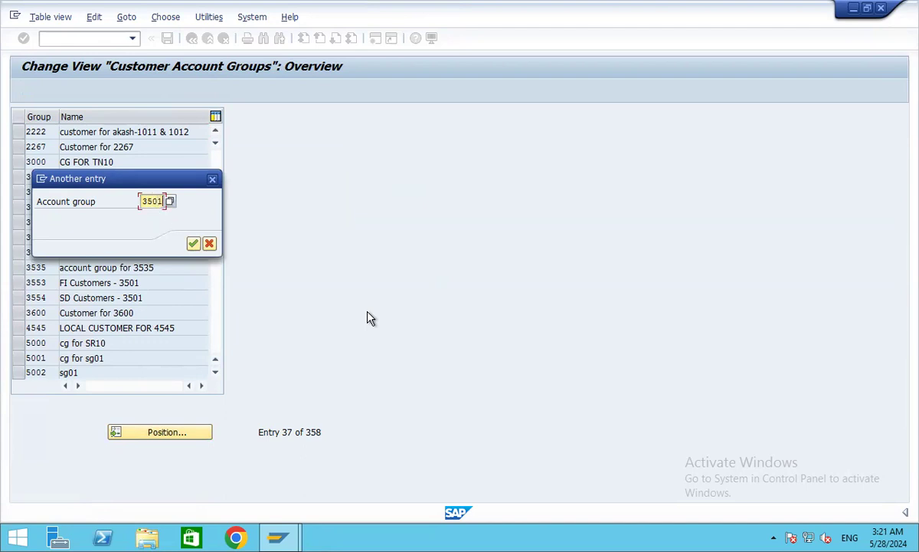
{"action": "key", "text": "Return"}
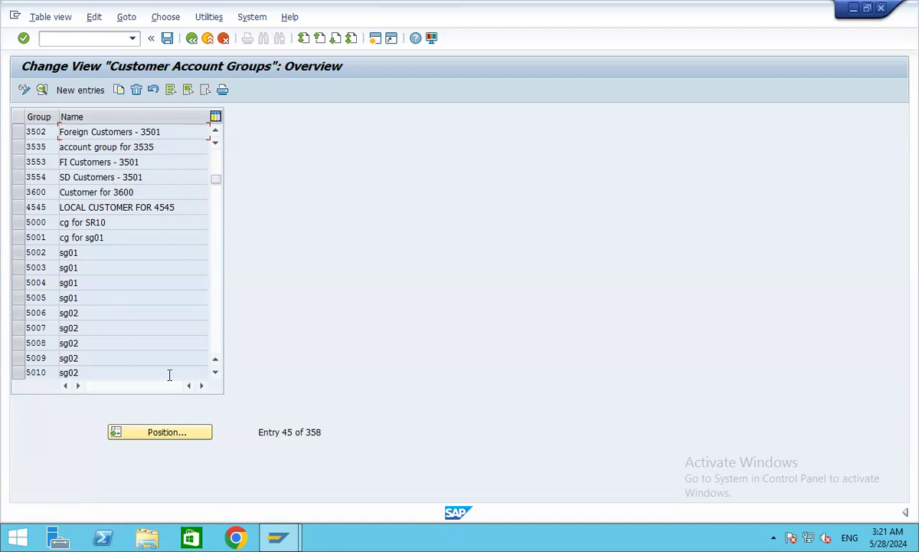
Position the list of customer account groups at entry 3201.
{"action": "left_click", "coordinate": [169, 433]}
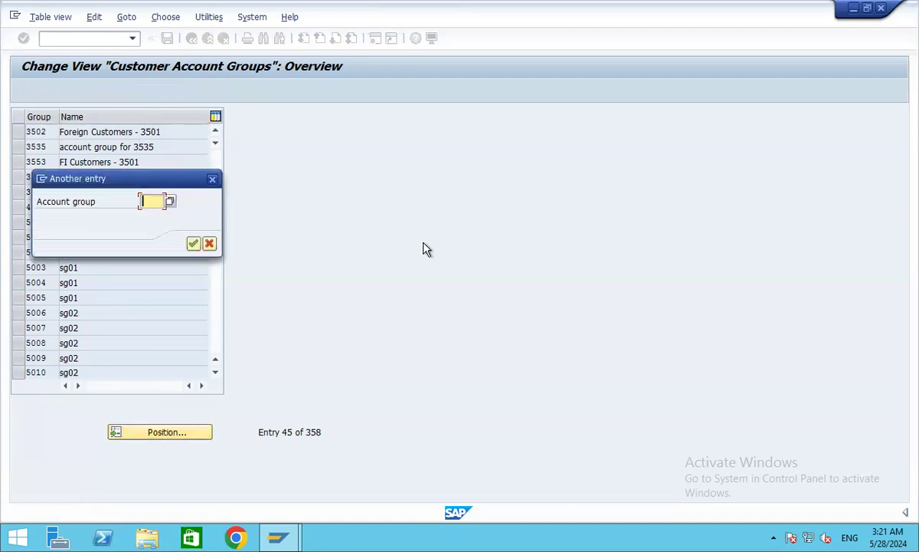
{"action": "type", "text": "3201"}
{"action": "key", "text": "Return"}
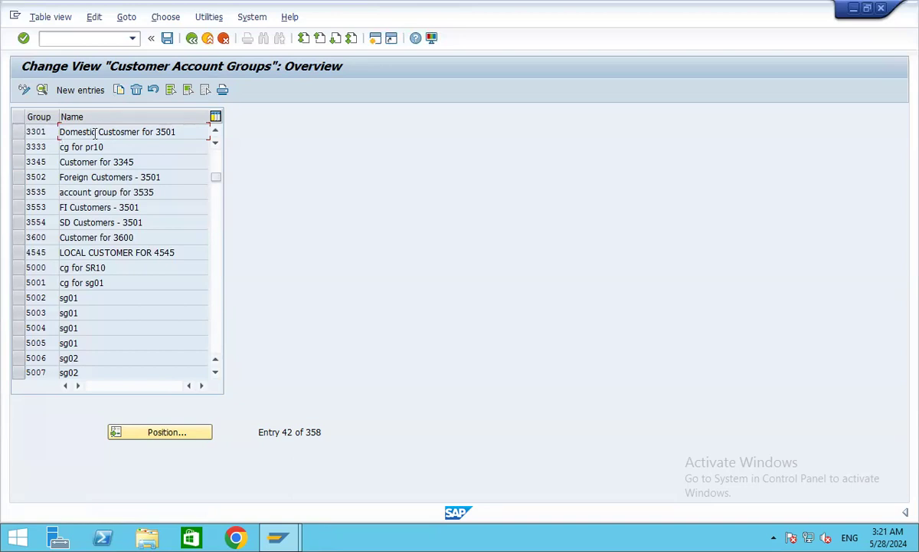
Switch the customer account groups overview to display mode and position the list at account group 3201.
{"action": "left_click", "coordinate": [20, 179]}
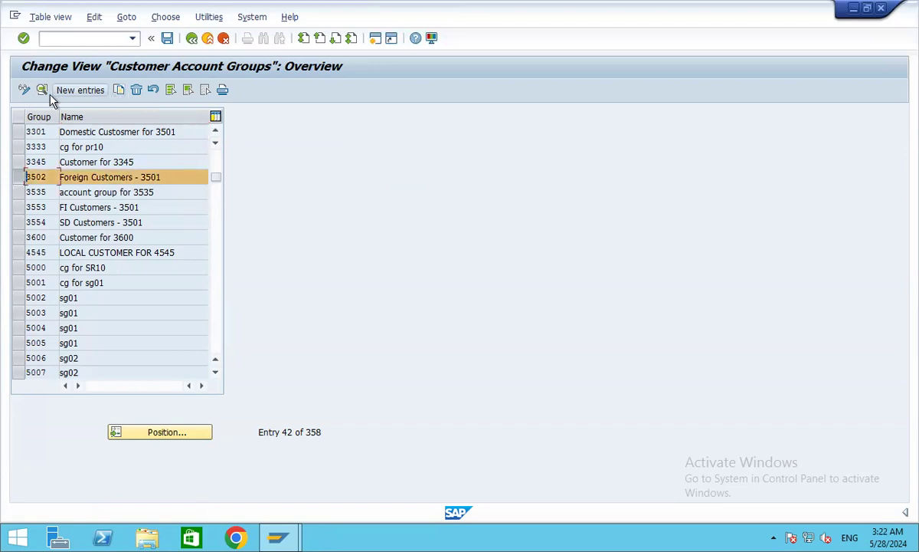
{"action": "left_click", "coordinate": [24, 89]}
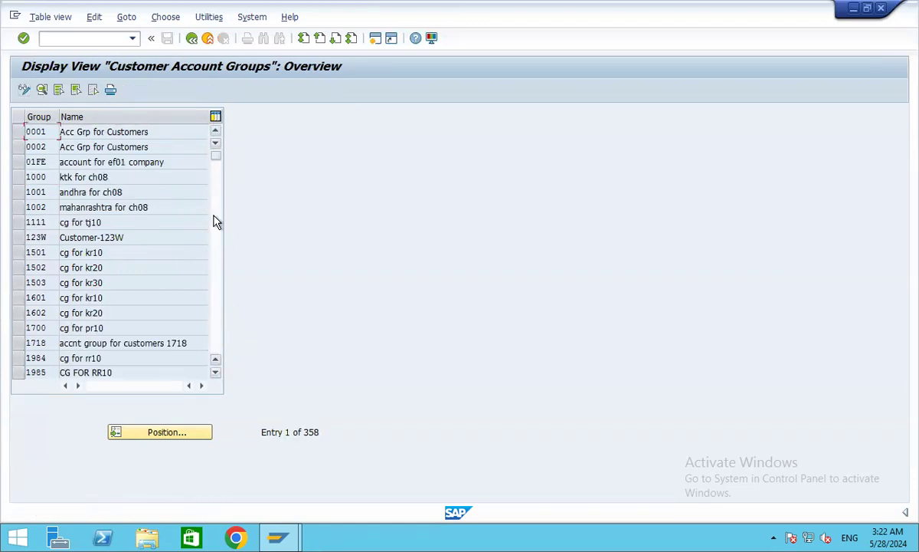
{"action": "left_click", "coordinate": [162, 433]}
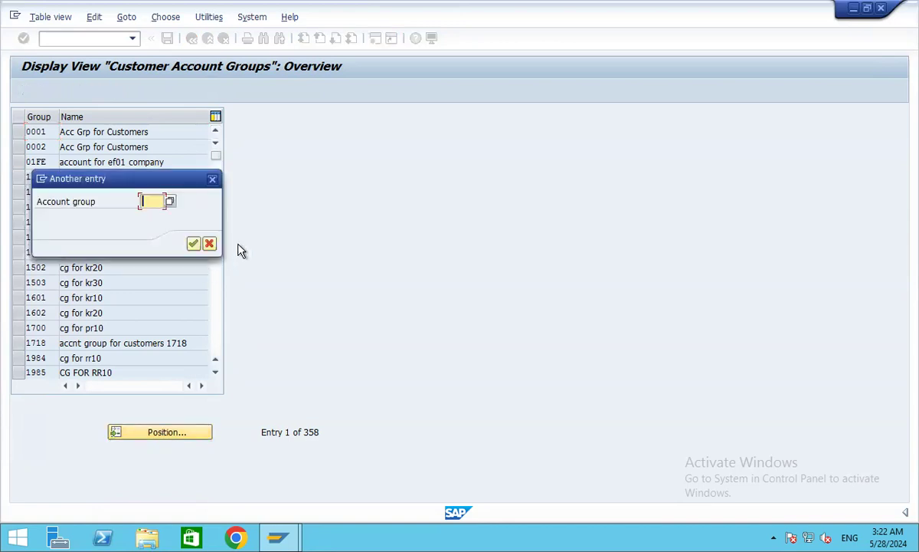
{"action": "type", "text": "3"}
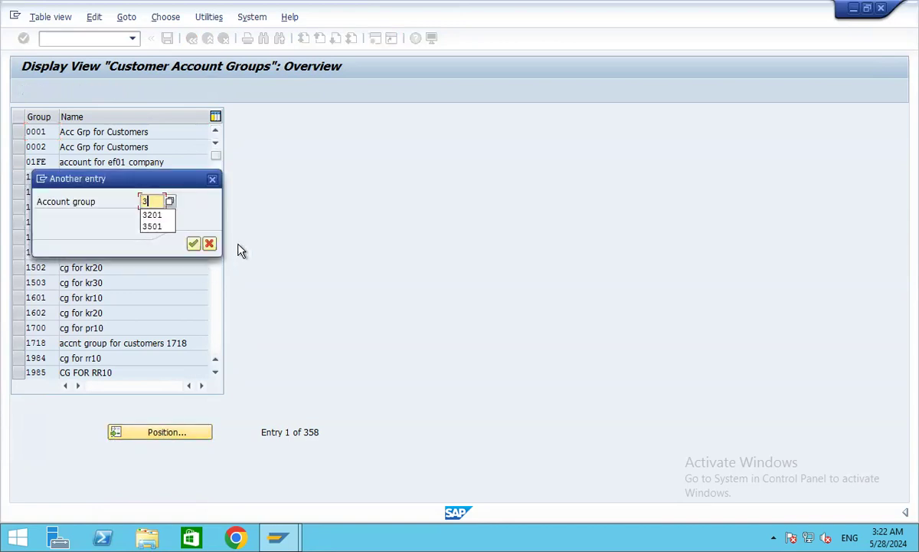
{"action": "left_click", "coordinate": [152, 215]}
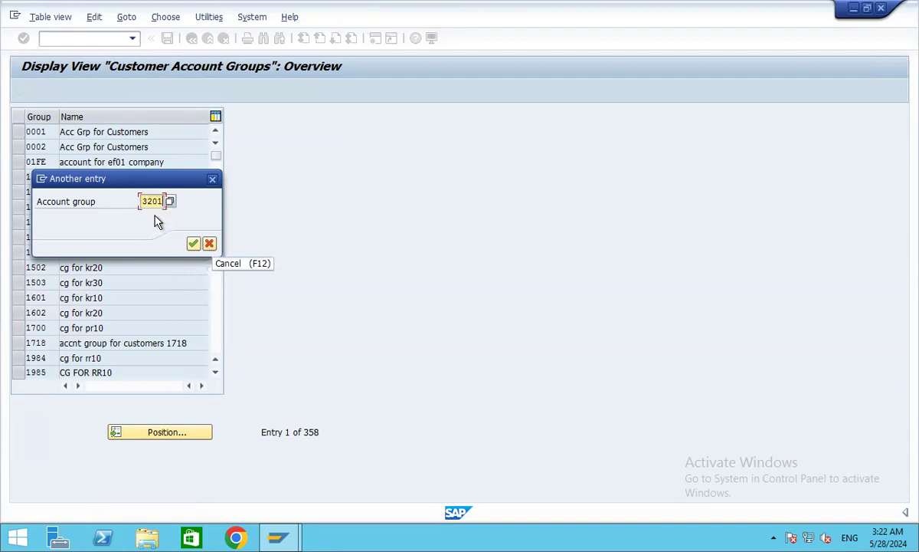
{"action": "left_click", "coordinate": [193, 243]}
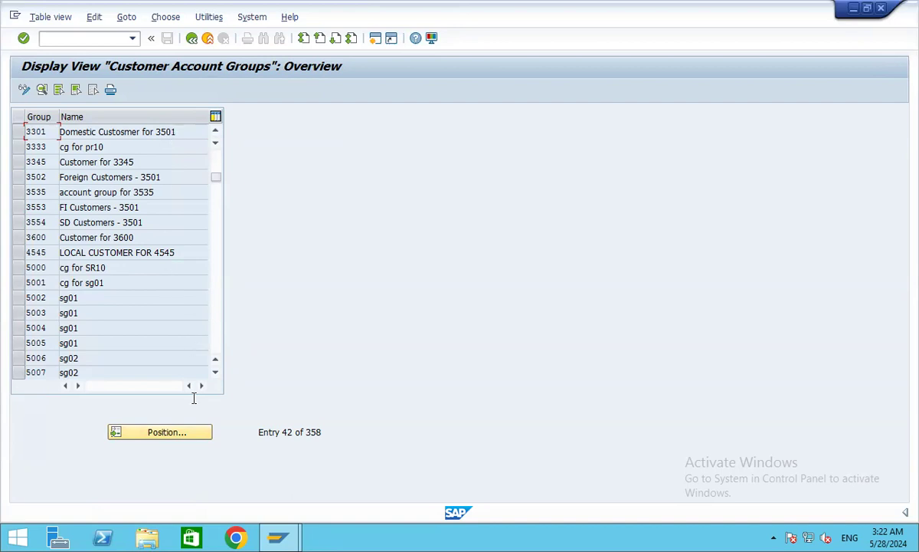
Position the displayed list at account group 3502 and select that entry.
{"action": "left_click", "coordinate": [157, 434]}
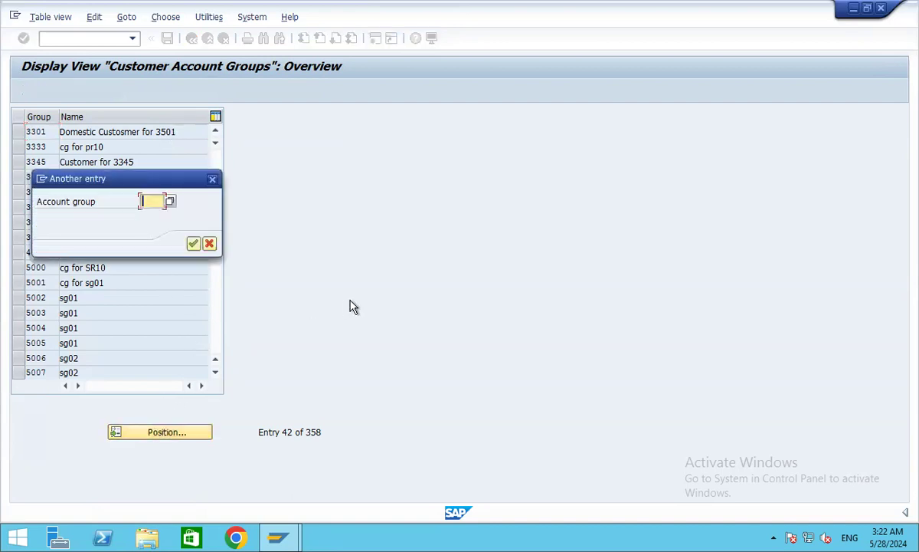
{"action": "type", "text": "3502"}
{"action": "key", "text": "Return"}
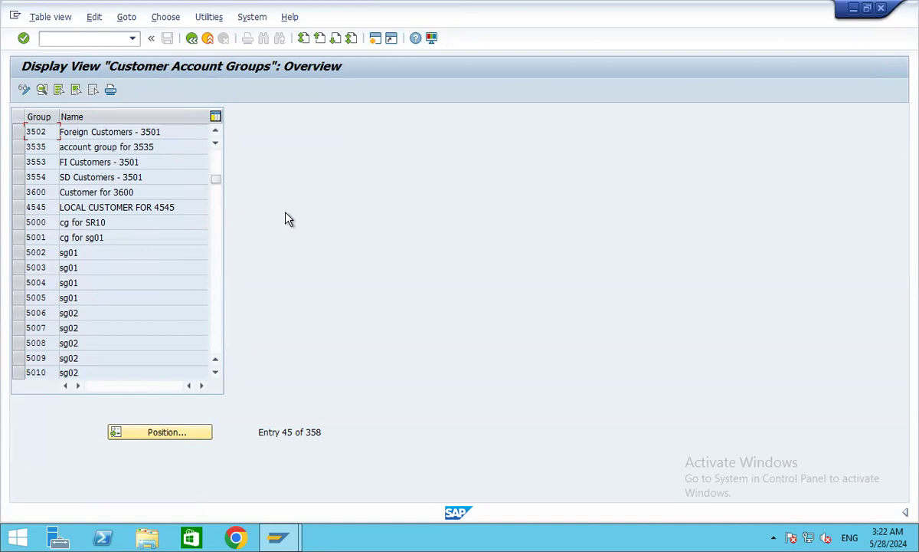
{"action": "left_click", "coordinate": [20, 136]}
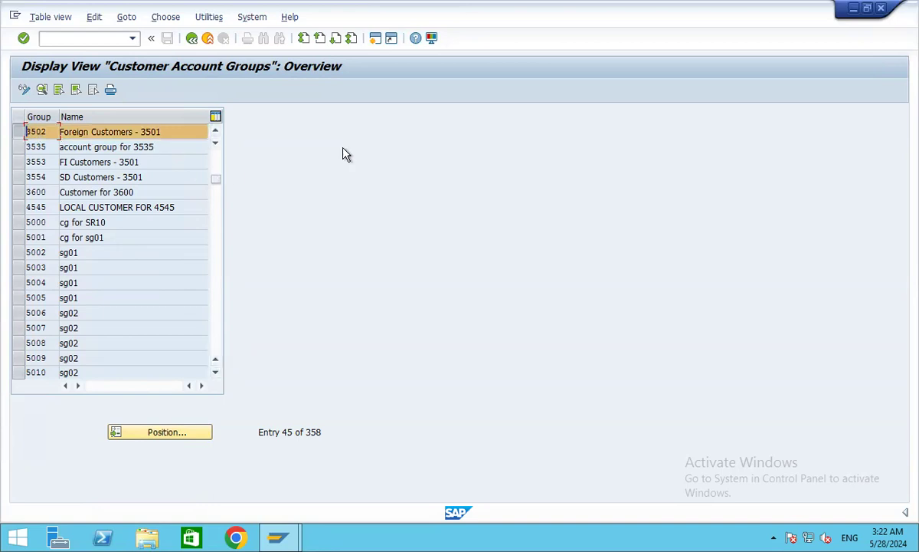
Delete account group 3502 in change mode and save the deletion to the customizing request "AR Customization of 3501".
{"action": "left_click", "coordinate": [26, 89]}
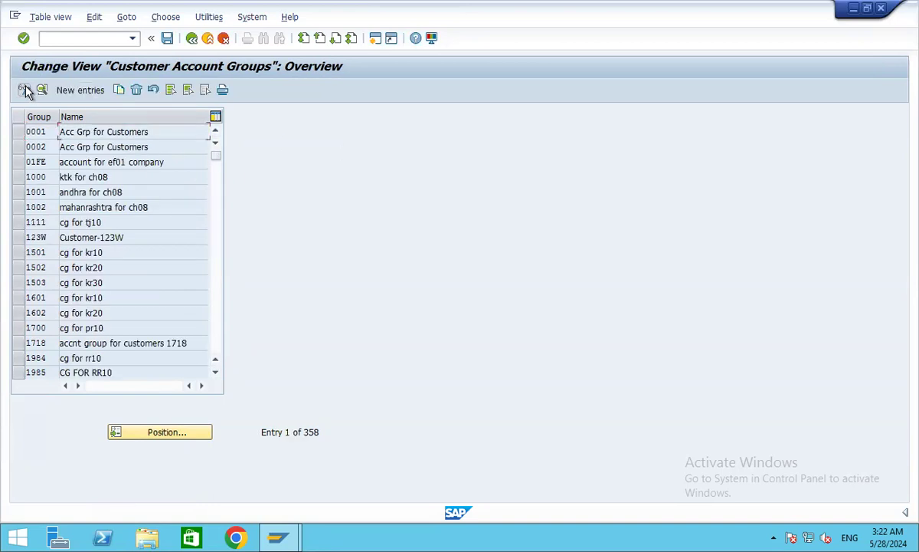
{"action": "left_click", "coordinate": [165, 435]}
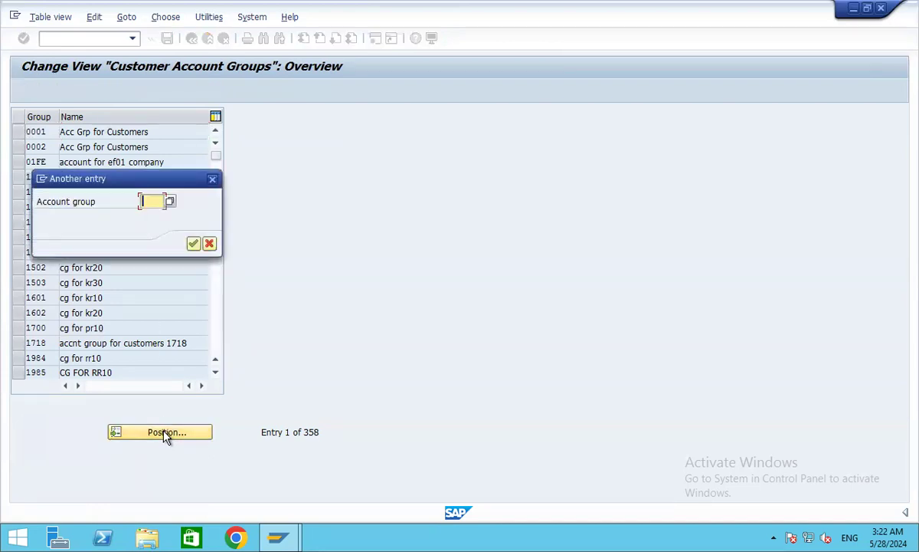
{"action": "type", "text": "3"}
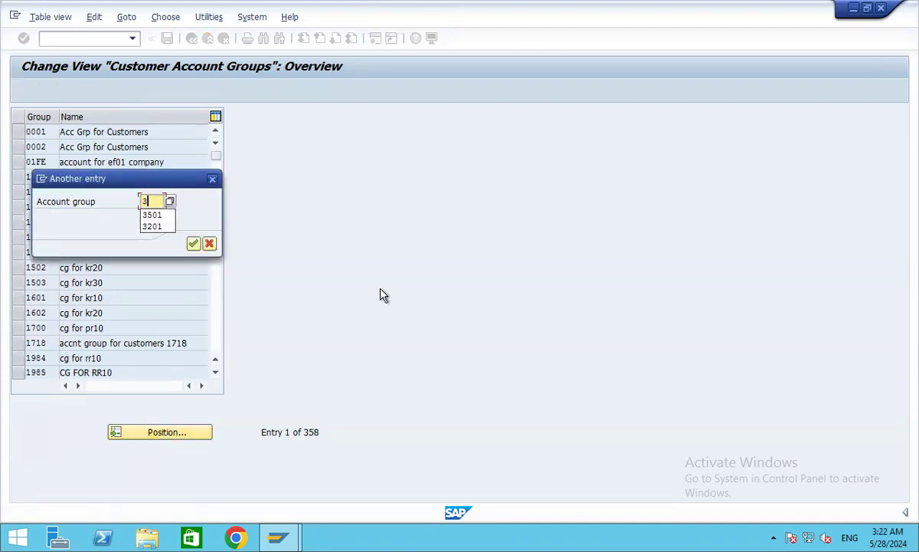
{"action": "type", "text": "501"}
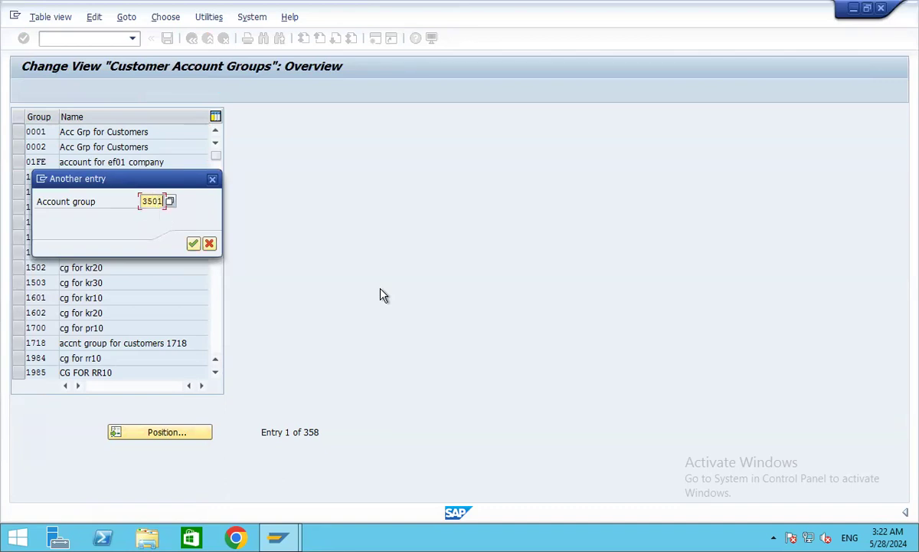
{"action": "key", "text": "Return"}
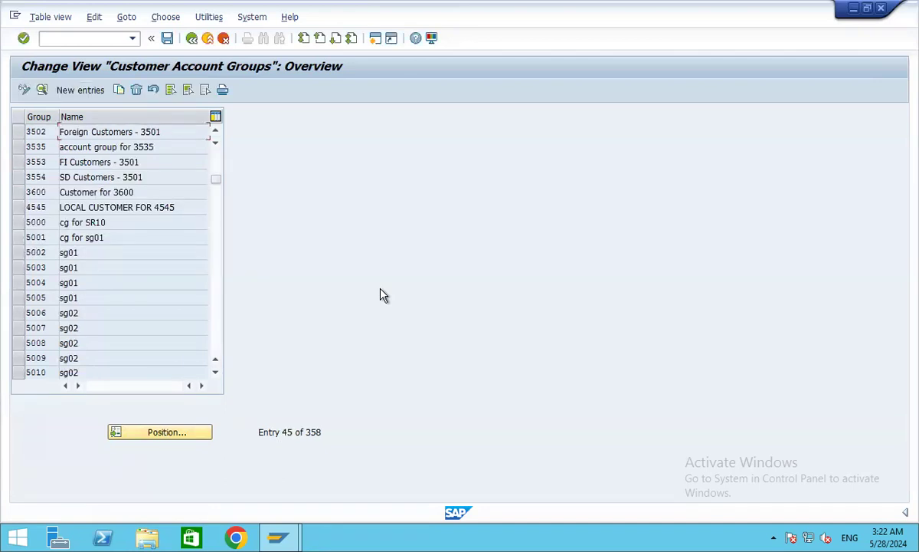
{"action": "left_click", "coordinate": [18, 132]}
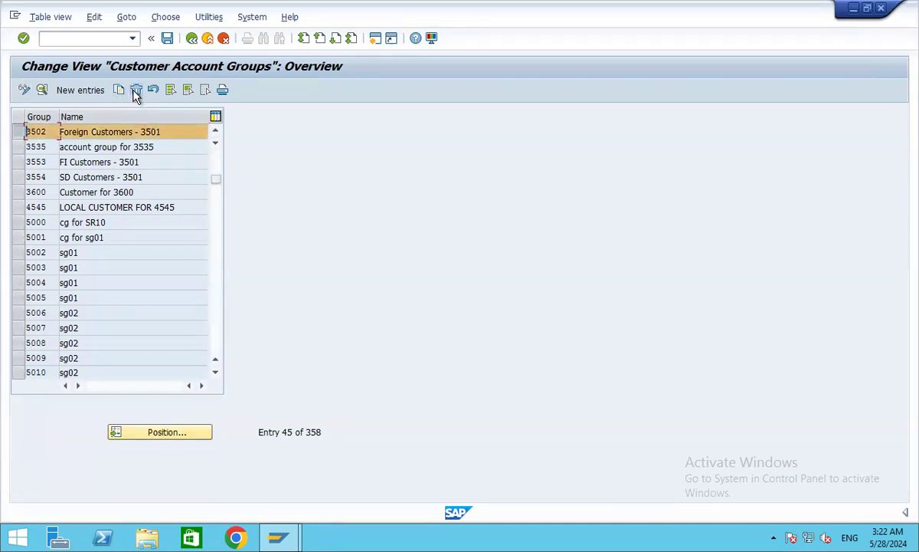
{"action": "left_click", "coordinate": [134, 90]}
{"action": "left_click", "coordinate": [167, 40]}
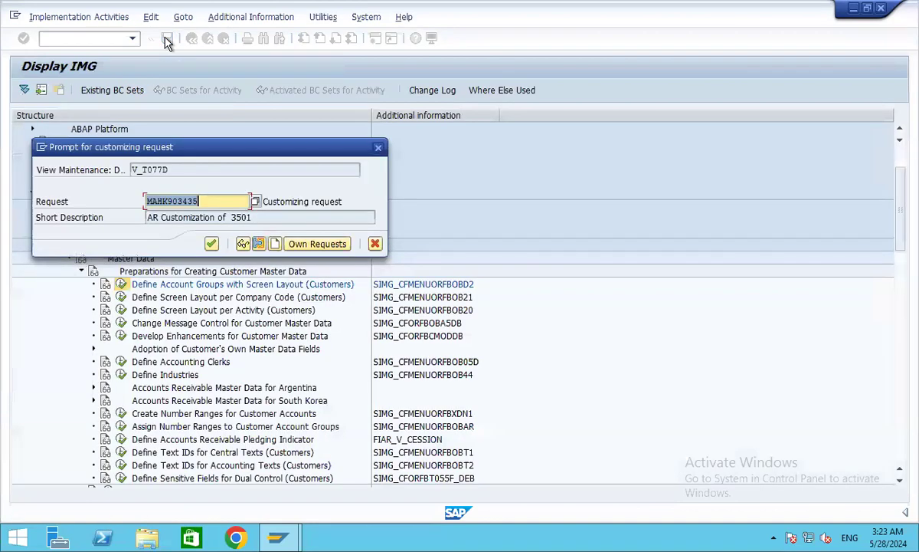
{"action": "left_click", "coordinate": [213, 251]}
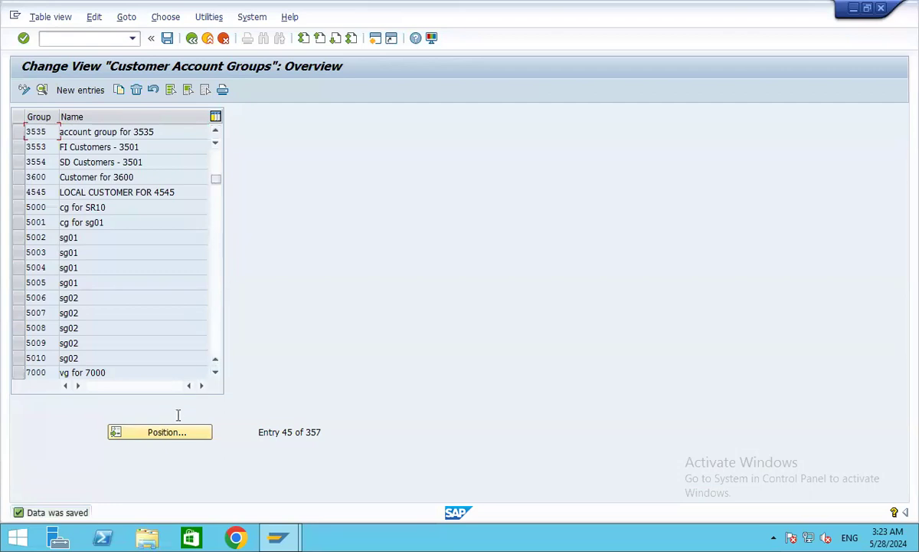
Check the list at account group 3301 and add a new customer account group 3302 with the meaning "Domestic Custosmer for 3501".
{"action": "left_click", "coordinate": [161, 434]}
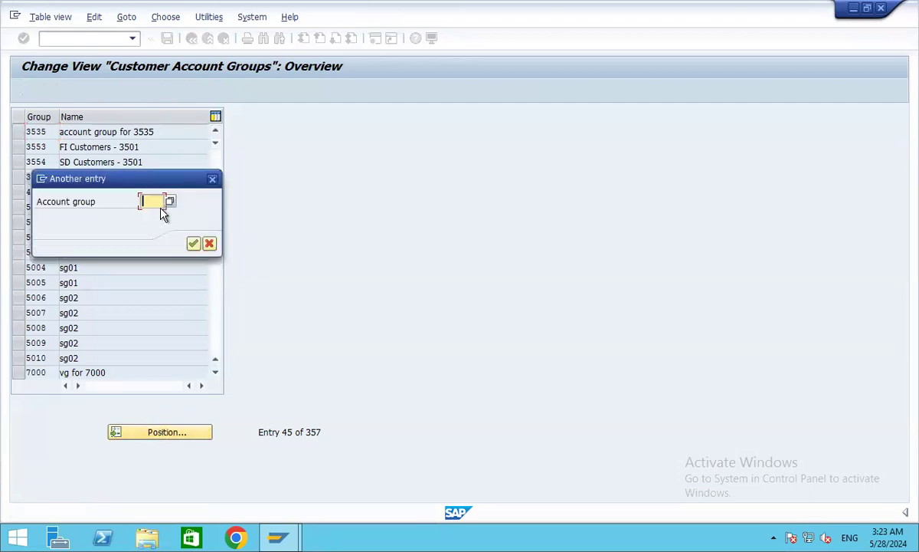
{"action": "type", "text": "3301"}
{"action": "key", "text": "Return"}
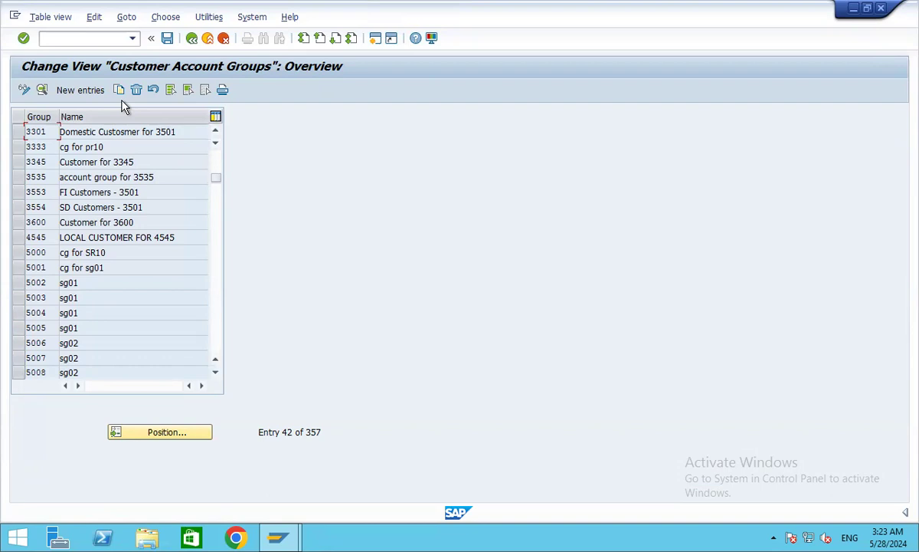
{"action": "left_click", "coordinate": [81, 90]}
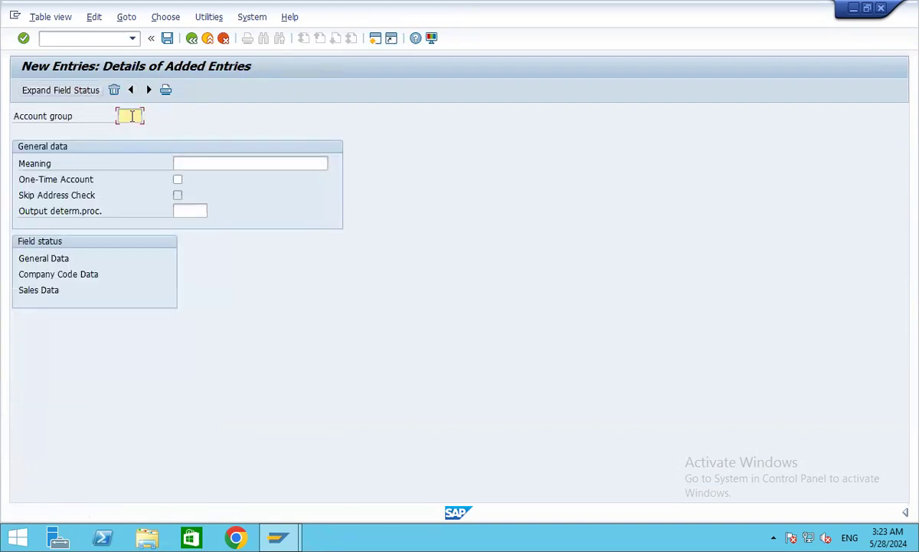
{"action": "type", "text": "3302"}
{"action": "key", "text": "BackSpace"}
{"action": "type", "text": "2"}
{"action": "left_click", "coordinate": [201, 163]}
{"action": "type", "text": "Do"}
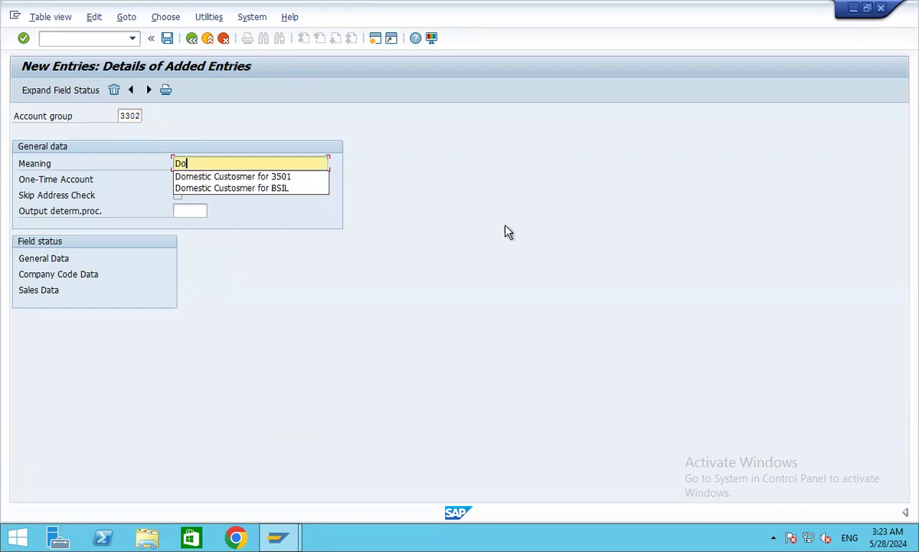
{"action": "left_click", "coordinate": [261, 177]}
Make Reconciliation account a required entry in account group 3302's company code data under Account management, save, and return to the overview.
{"action": "double_click", "coordinate": [46, 274]}
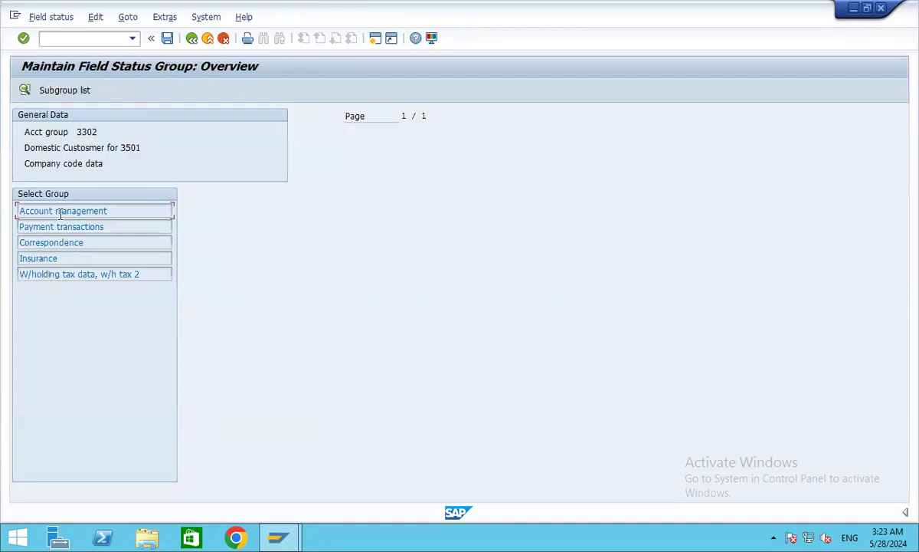
{"action": "double_click", "coordinate": [60, 211]}
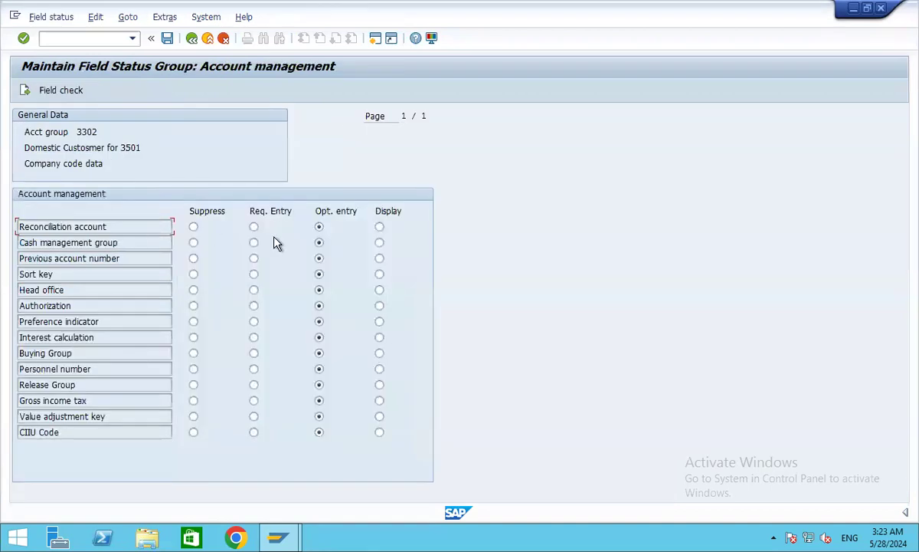
{"action": "left_click", "coordinate": [254, 226]}
{"action": "left_click", "coordinate": [168, 38]}
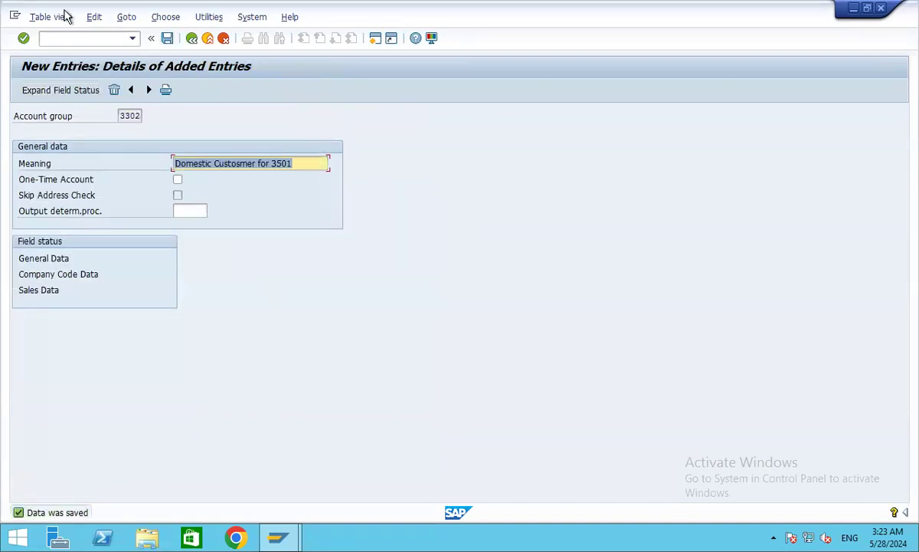
{"action": "left_click", "coordinate": [192, 38]}
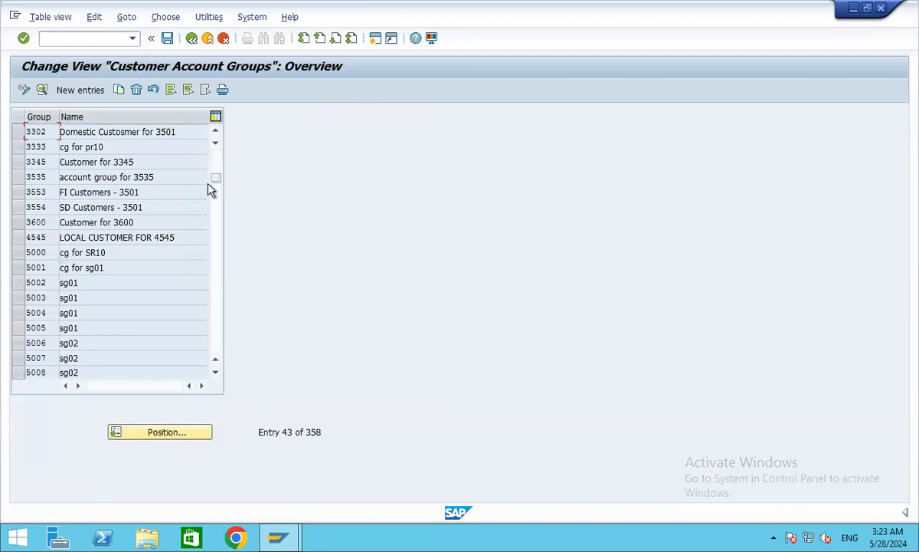
{"action": "left_click", "coordinate": [220, 166]}
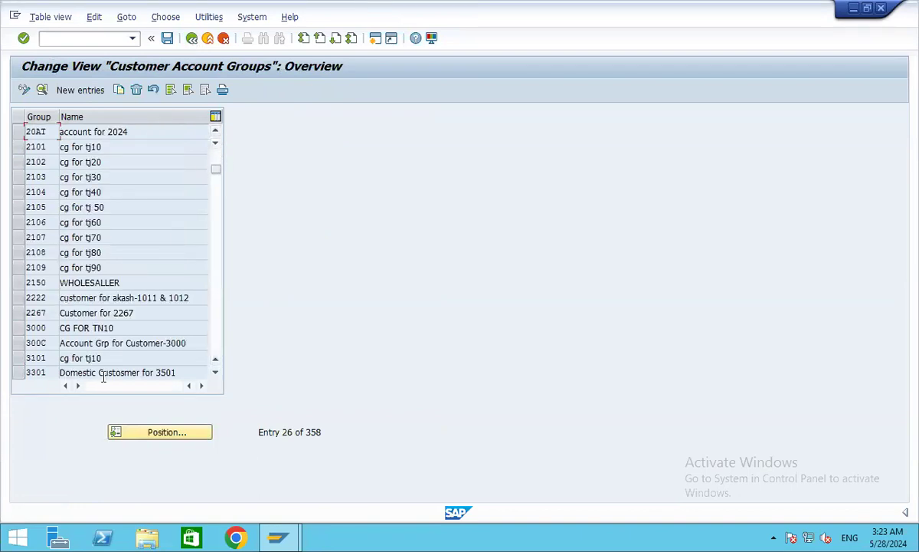
Delete customer account group 3302, "Domestic Custosmer for 3501", from the overview and save the deletion.
{"action": "scroll", "coordinate": [121, 337], "scroll_direction": "down", "scroll_amount": 1}
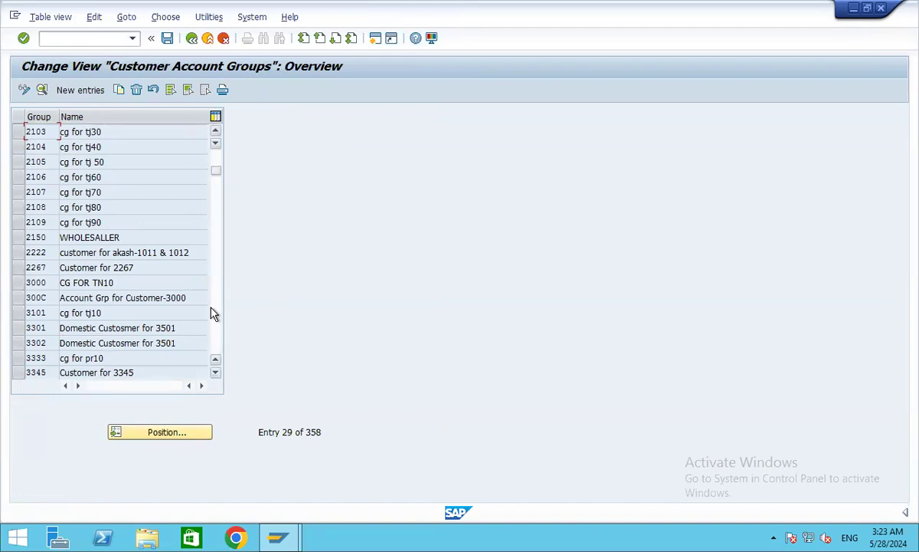
{"action": "left_click", "coordinate": [21, 346]}
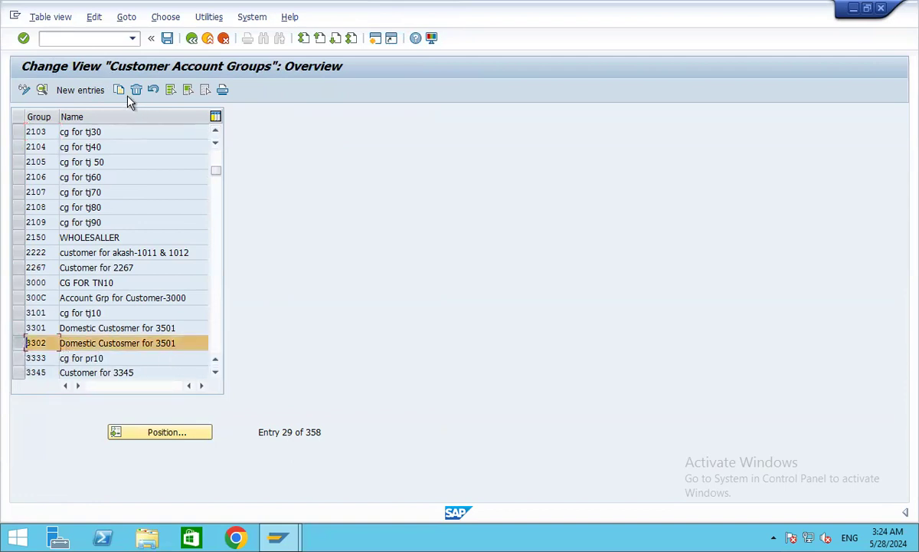
{"action": "left_click", "coordinate": [136, 90]}
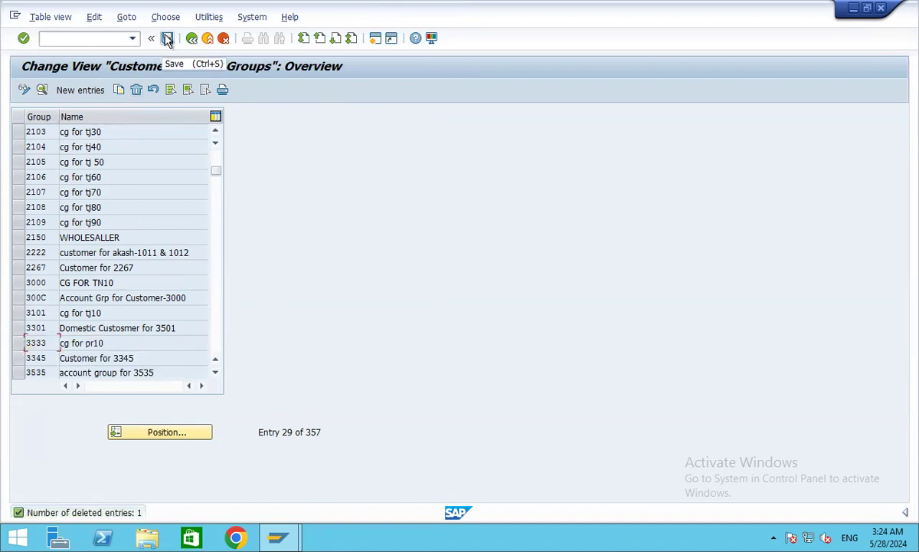
{"action": "left_click", "coordinate": [167, 40]}
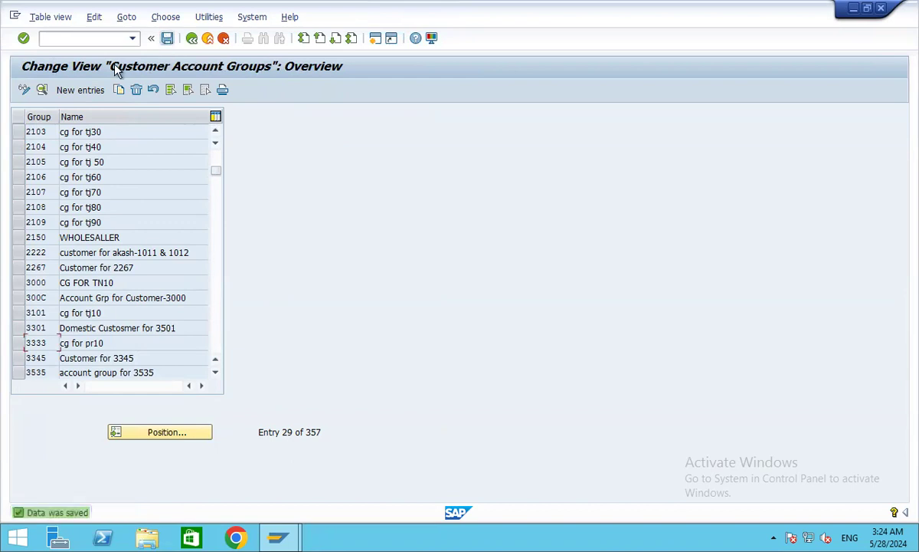
Add a new customer account group 3302 with the meaning "Foreign Customers - 3501".
{"action": "left_click", "coordinate": [79, 90]}
{"action": "type", "text": "3302"}
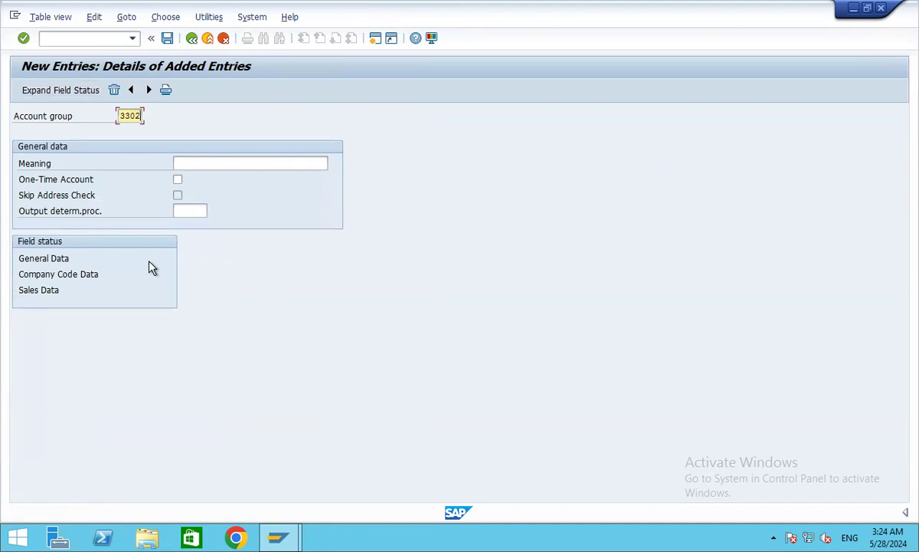
{"action": "left_click", "coordinate": [207, 164]}
{"action": "type", "text": "Fore"}
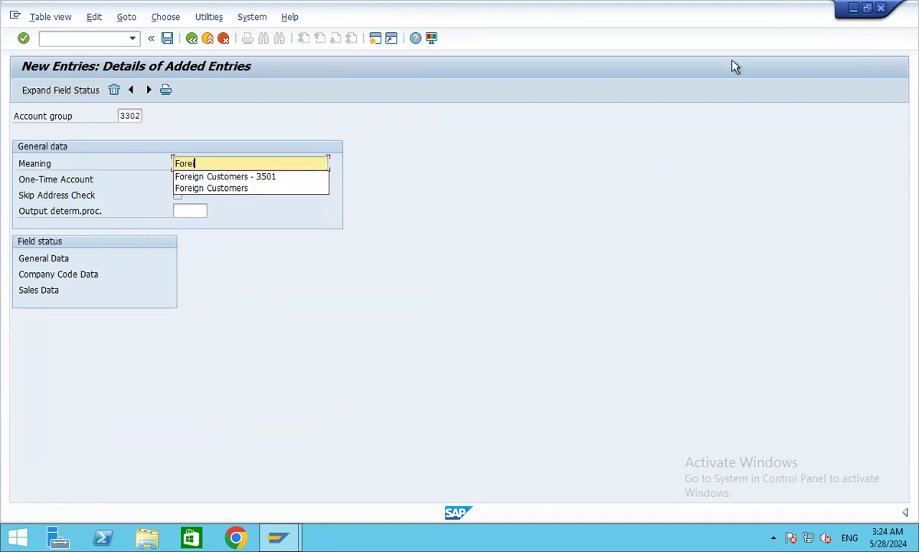
{"action": "type", "text": "i"}
{"action": "left_click", "coordinate": [246, 176]}
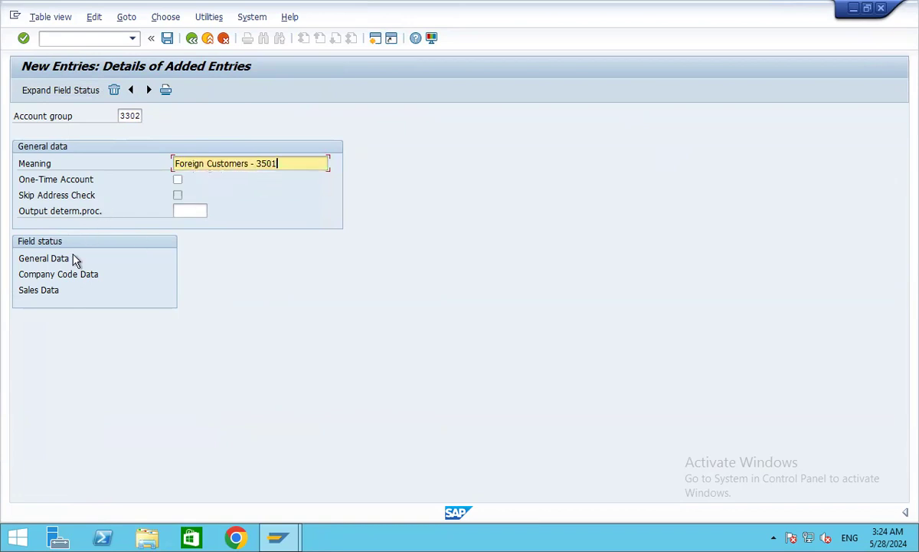
Make Reconciliation account a required entry in group 3302's company code data, save, and check groups 3301 and 3302 in the overview.
{"action": "double_click", "coordinate": [51, 275]}
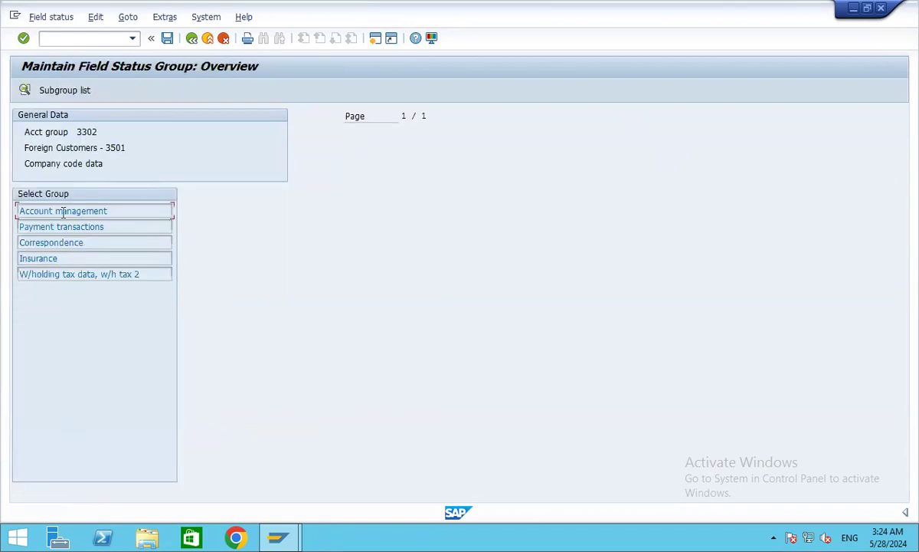
{"action": "double_click", "coordinate": [63, 212]}
{"action": "left_click", "coordinate": [254, 227]}
{"action": "left_click", "coordinate": [166, 39]}
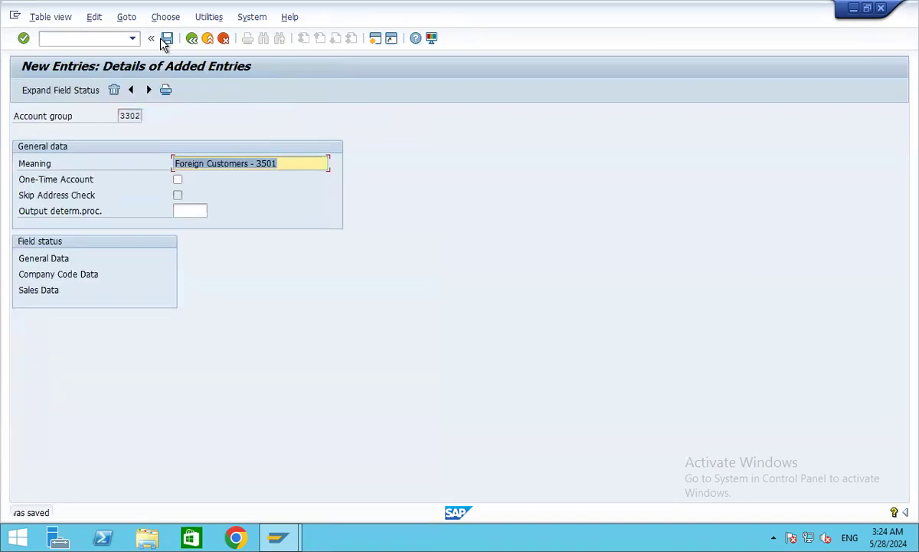
{"action": "left_click", "coordinate": [191, 38]}
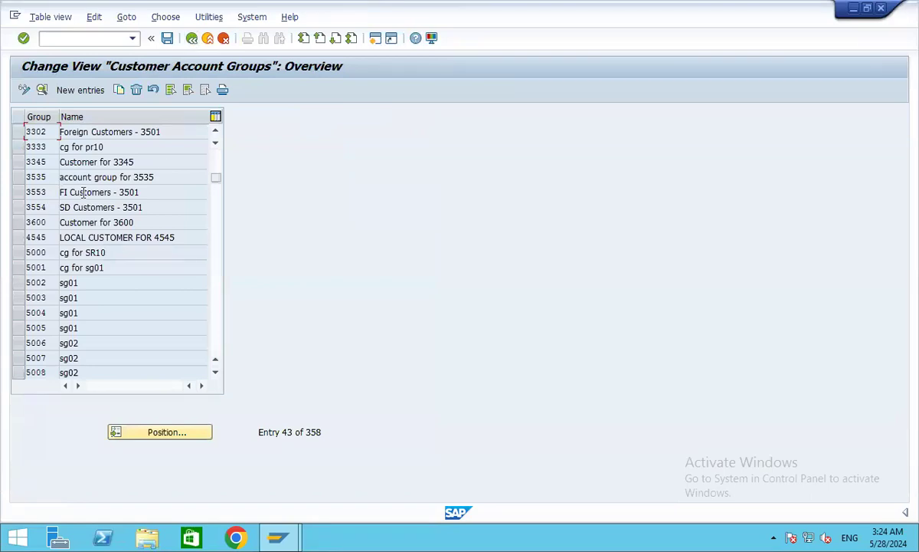
{"action": "left_click", "coordinate": [217, 142]}
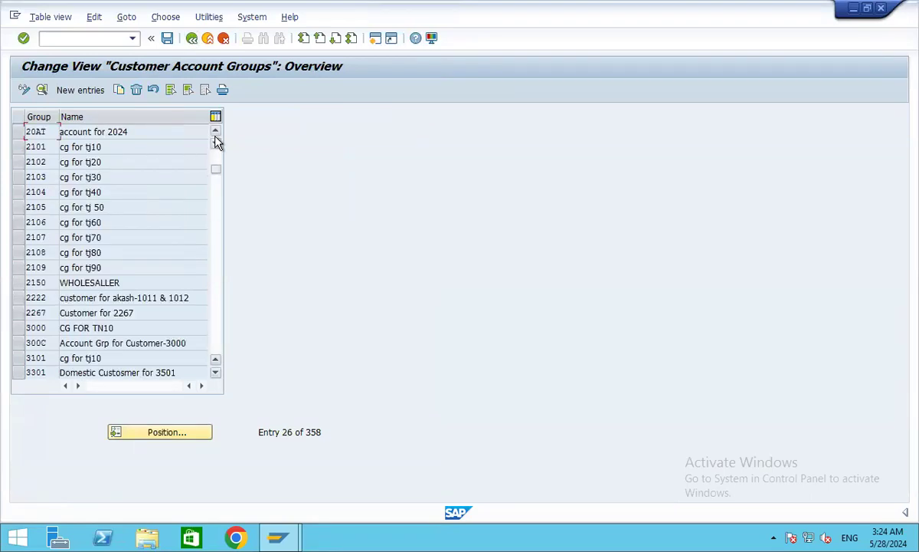
{"action": "left_click", "coordinate": [216, 372]}
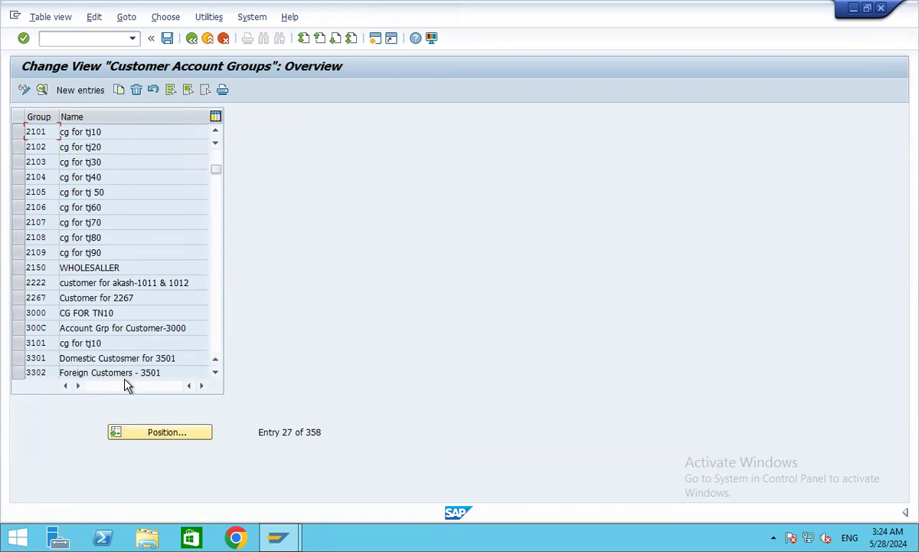
Return to the IMG structure and open Create Number Ranges for Customer Accounts with its intervals in edit mode.
{"action": "left_click", "coordinate": [192, 38]}
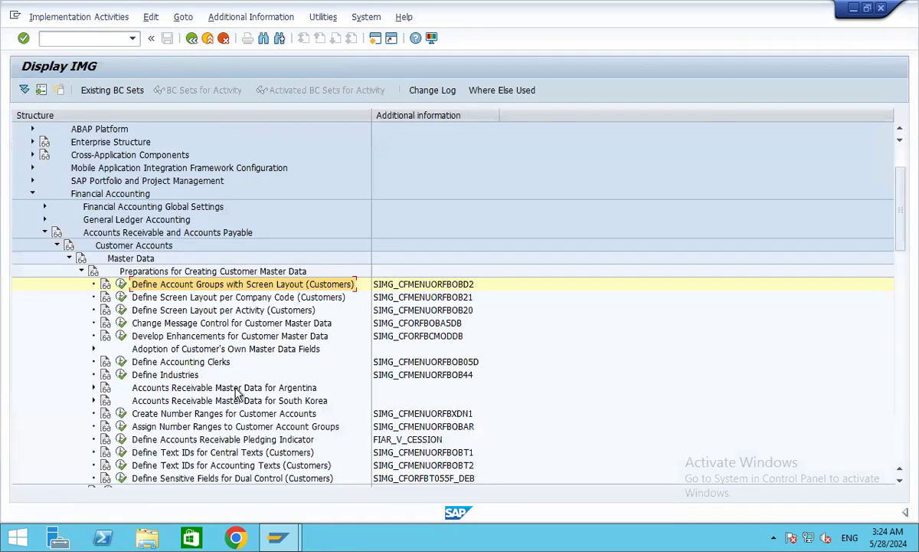
{"action": "scroll", "coordinate": [613, 299], "scroll_direction": "down", "scroll_amount": 1}
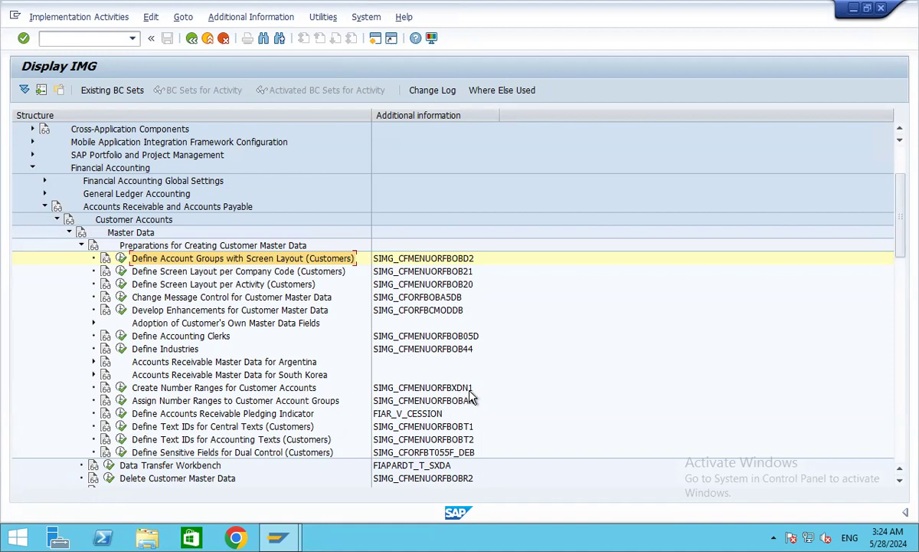
{"action": "left_click", "coordinate": [121, 388]}
{"action": "left_click", "coordinate": [176, 147]}
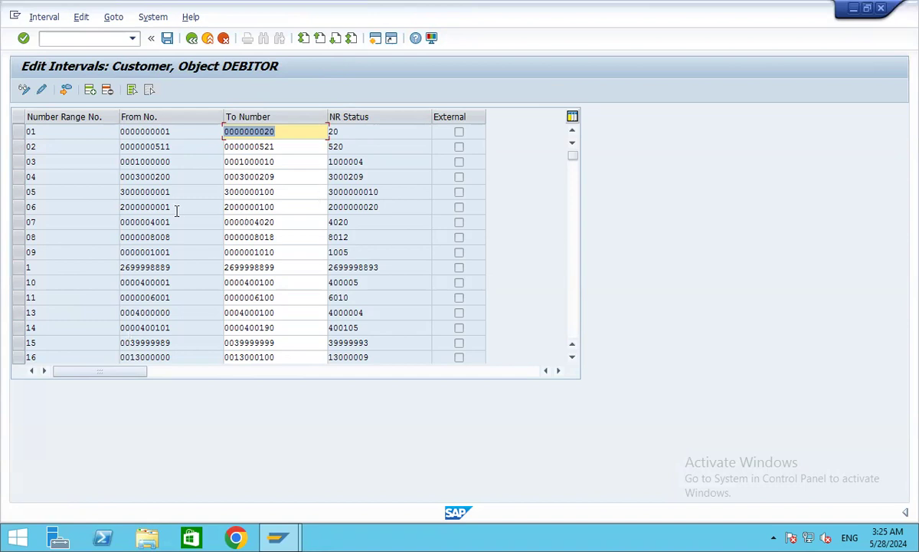
Examine the existing customer number range intervals from 01 through 29, including their from and to numbers and number status.
{"action": "left_click", "coordinate": [572, 358]}
{"action": "left_click", "coordinate": [572, 358]}
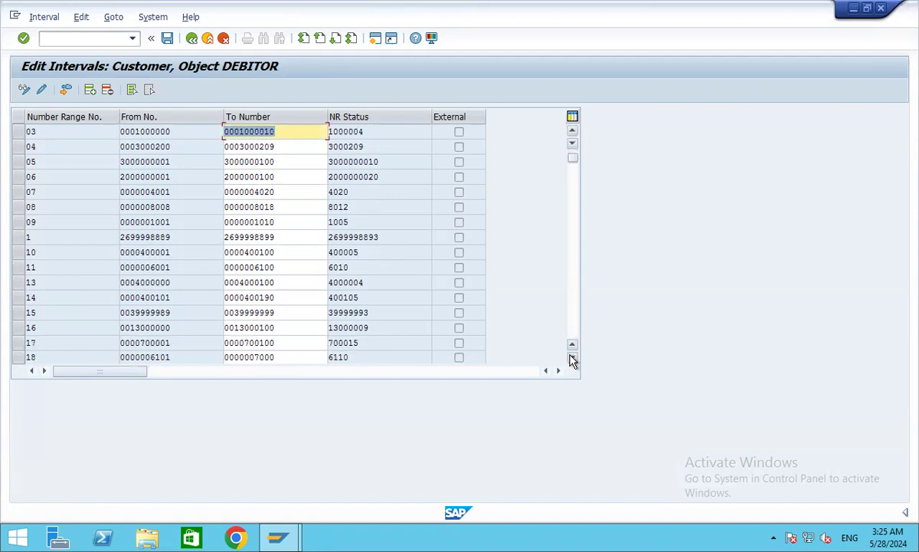
{"action": "left_click", "coordinate": [572, 358]}
{"action": "left_click", "coordinate": [572, 358]}
{"action": "left_click", "coordinate": [573, 358]}
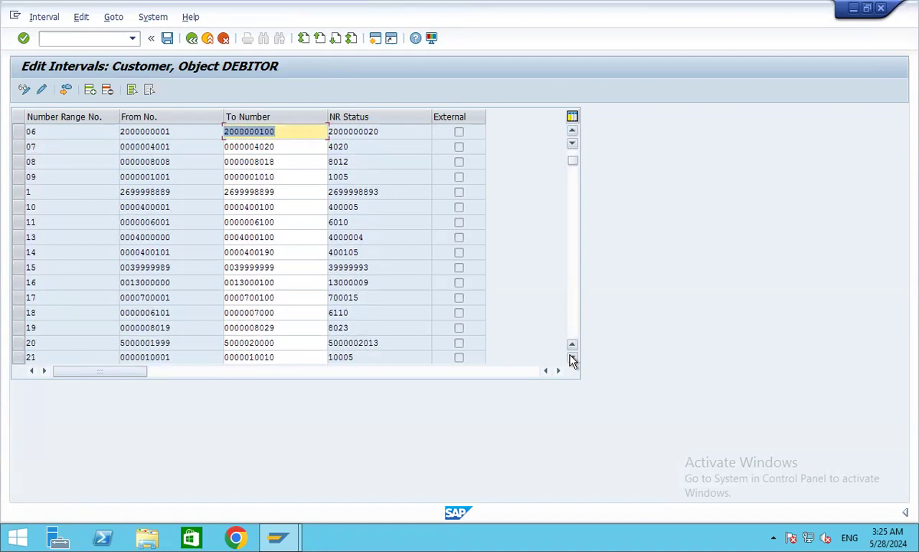
{"action": "left_click", "coordinate": [572, 357]}
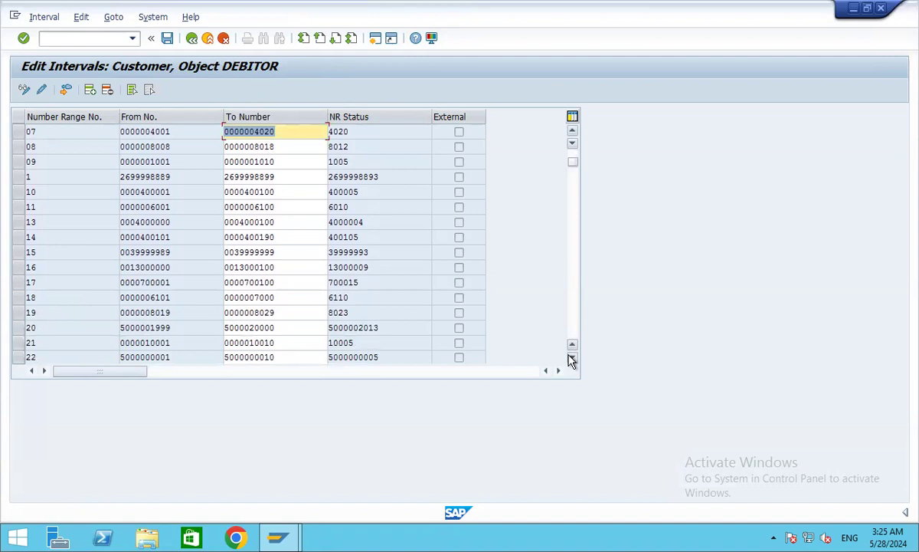
{"action": "left_click", "coordinate": [573, 357]}
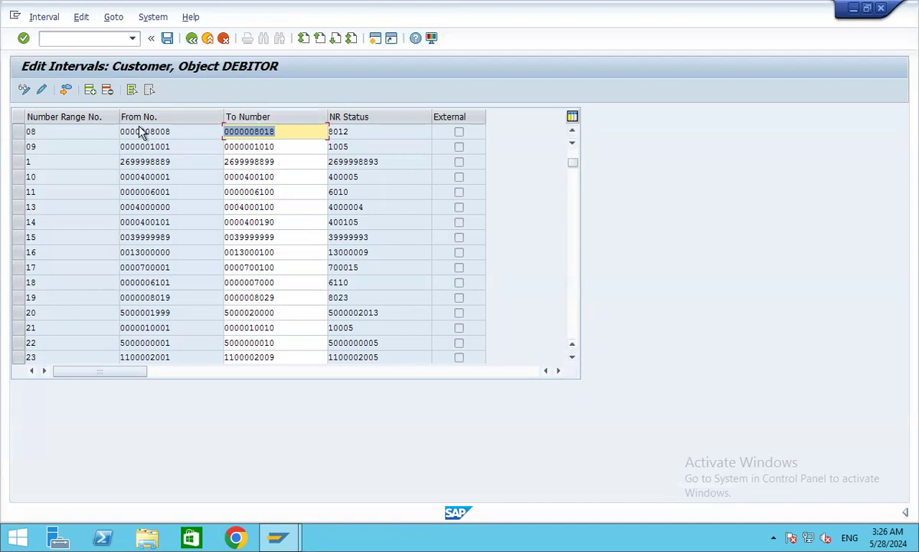
{"action": "left_click", "coordinate": [572, 360]}
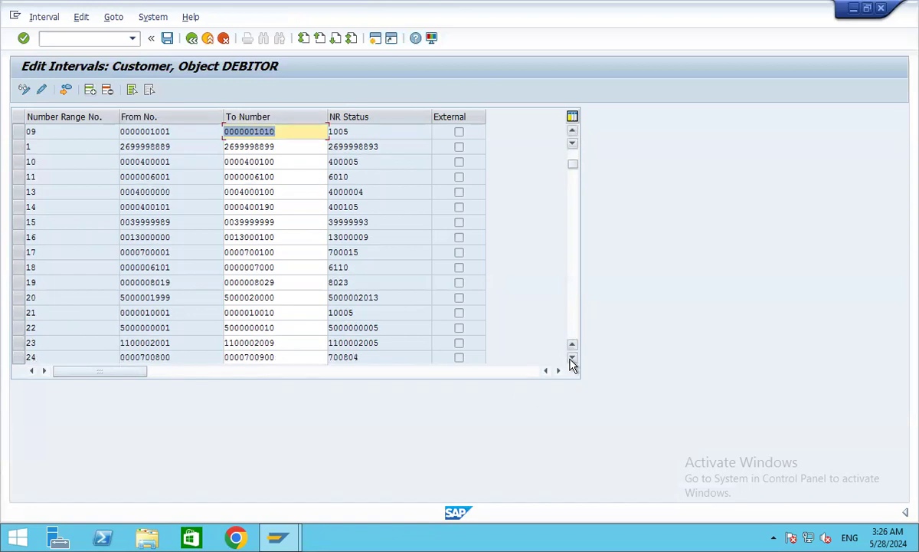
{"action": "left_click", "coordinate": [573, 360]}
{"action": "left_click", "coordinate": [573, 360]}
{"action": "left_click", "coordinate": [572, 360]}
{"action": "left_click", "coordinate": [573, 360]}
{"action": "left_click", "coordinate": [572, 360]}
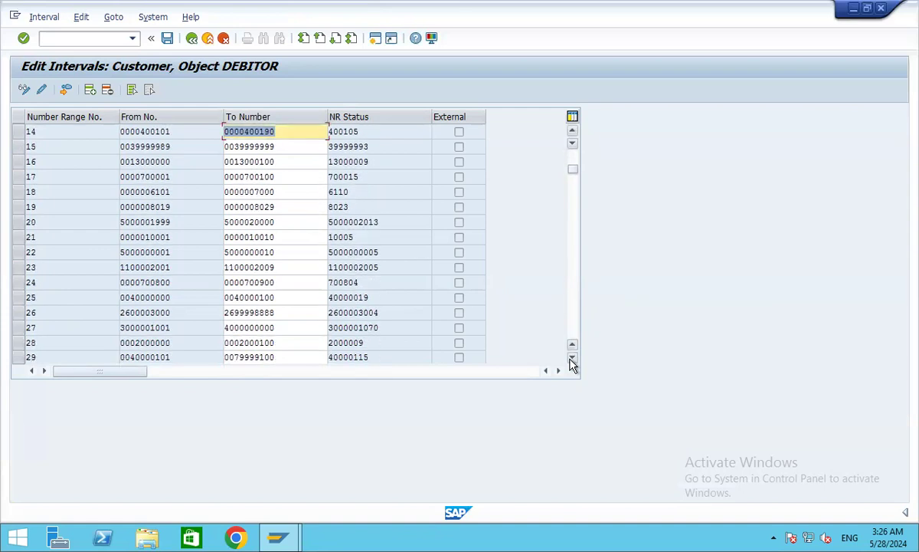
Look through the whole customer interval list, including the alphanumeric and external ranges, for a free range key and number interval.
{"action": "left_click_drag", "start_coordinate": [573, 171], "coordinate": [573, 375]}
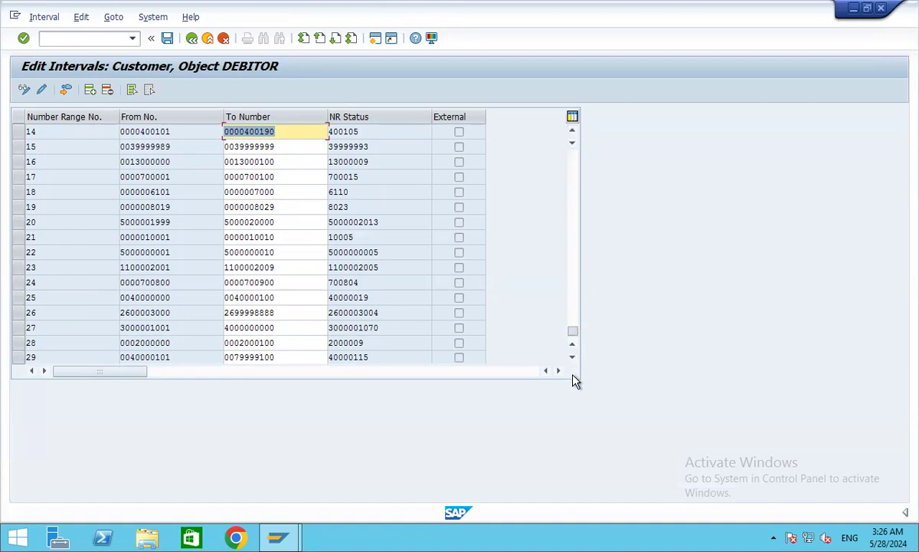
{"action": "scroll", "coordinate": [354, 270], "scroll_direction": "up", "scroll_amount": 5}
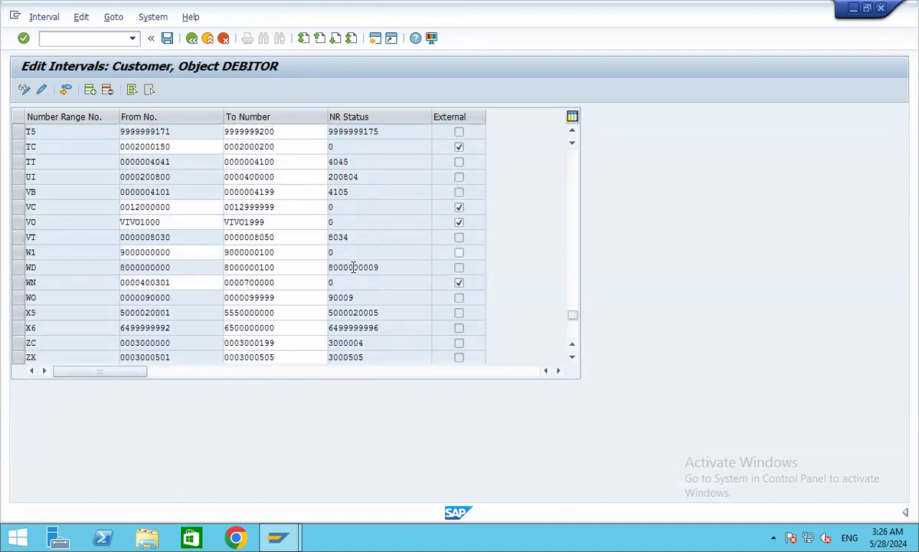
{"action": "scroll", "coordinate": [353, 267], "scroll_direction": "up", "scroll_amount": 15}
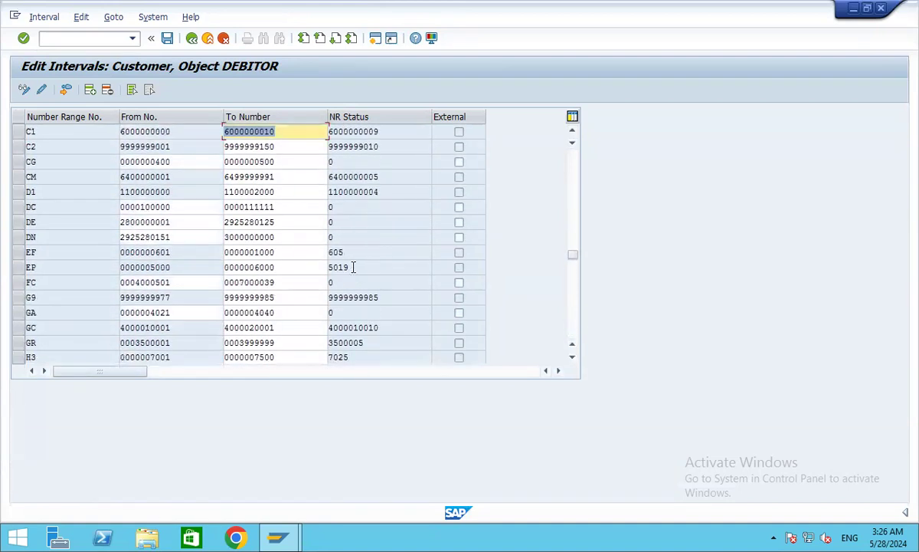
{"action": "scroll", "coordinate": [354, 267], "scroll_direction": "up", "scroll_amount": 10}
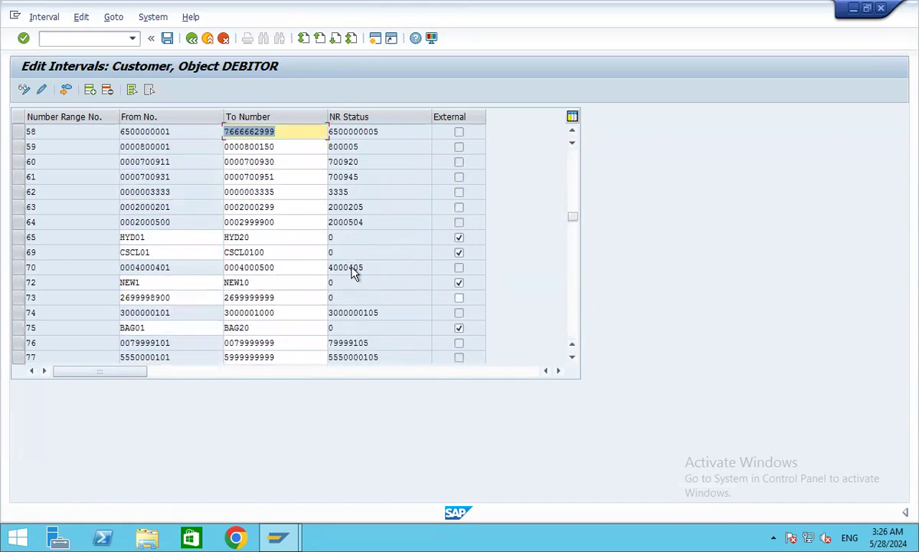
{"action": "scroll", "coordinate": [354, 266], "scroll_direction": "down", "scroll_amount": 4}
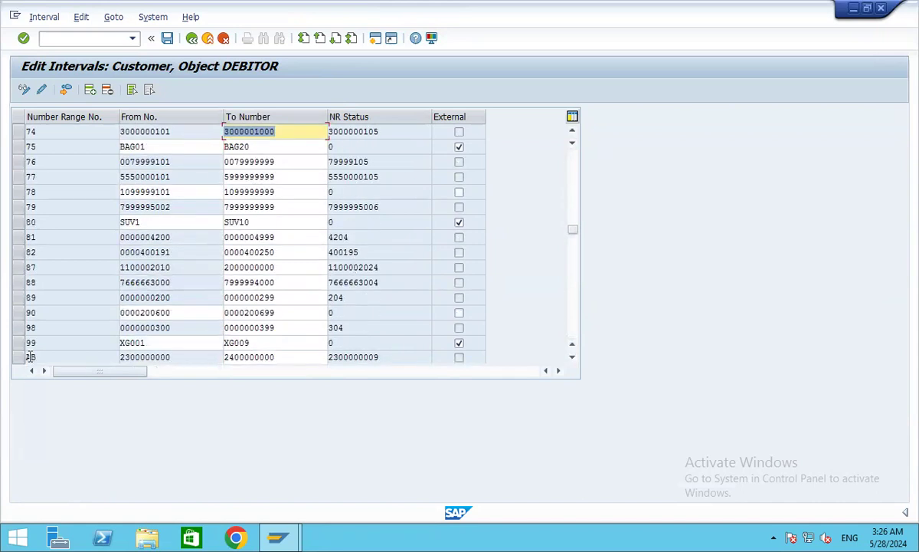
{"action": "scroll", "coordinate": [312, 301], "scroll_direction": "up", "scroll_amount": 3}
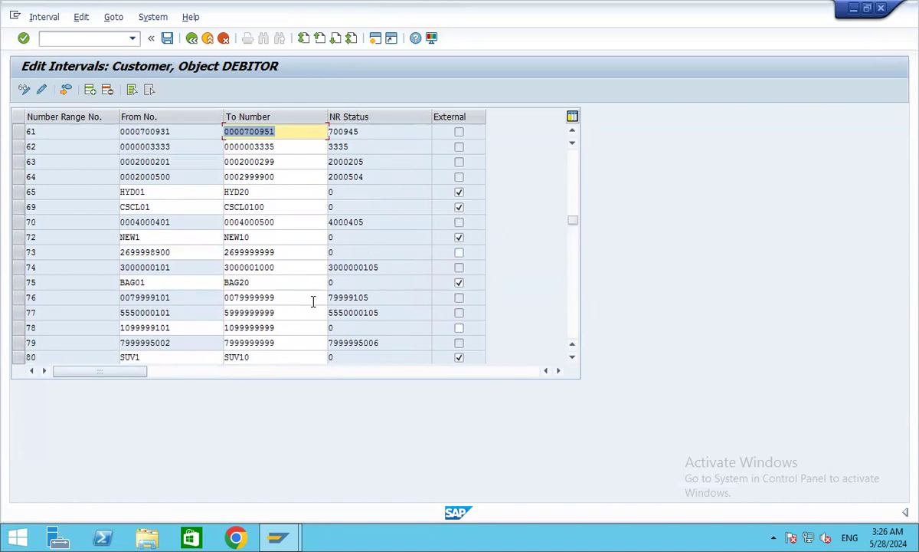
{"action": "scroll", "coordinate": [312, 301], "scroll_direction": "up", "scroll_amount": 3}
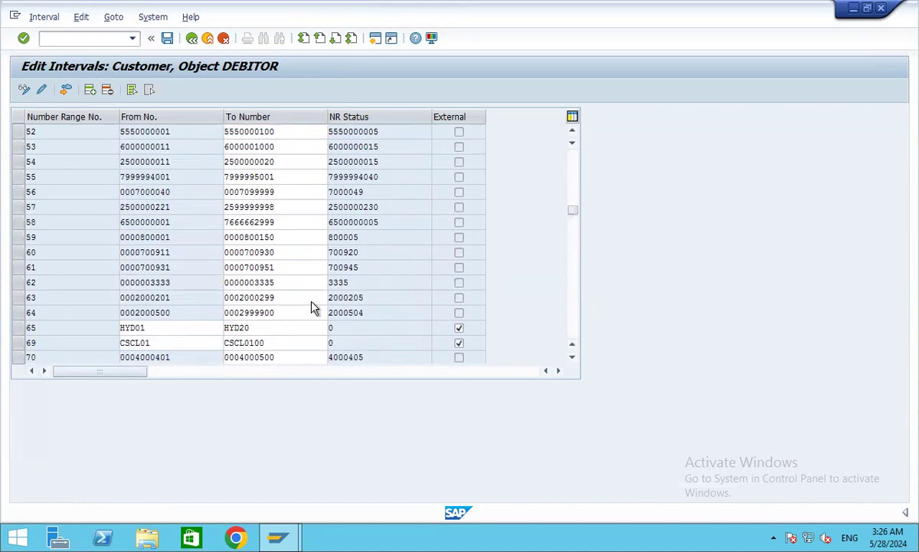
{"action": "scroll", "coordinate": [313, 302], "scroll_direction": "up", "scroll_amount": 5}
{"action": "scroll", "coordinate": [313, 301], "scroll_direction": "up", "scroll_amount": 12}
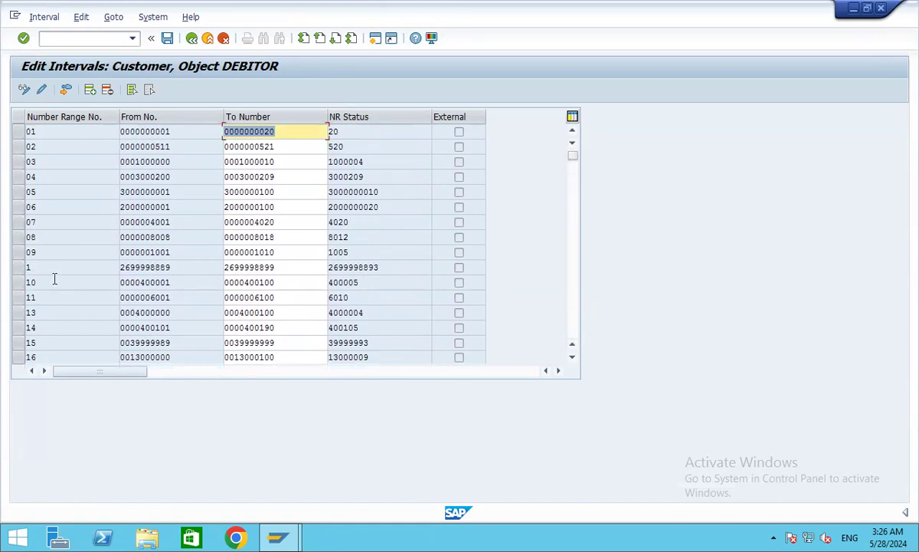
{"action": "scroll", "coordinate": [55, 278], "scroll_direction": "down", "scroll_amount": 8}
{"action": "scroll", "coordinate": [54, 278], "scroll_direction": "down", "scroll_amount": 12}
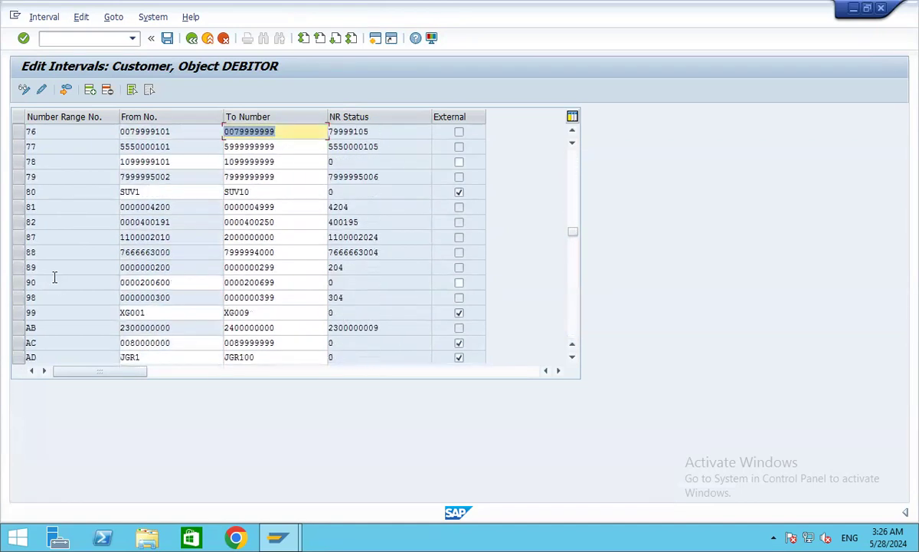
{"action": "scroll", "coordinate": [55, 277], "scroll_direction": "down", "scroll_amount": 12}
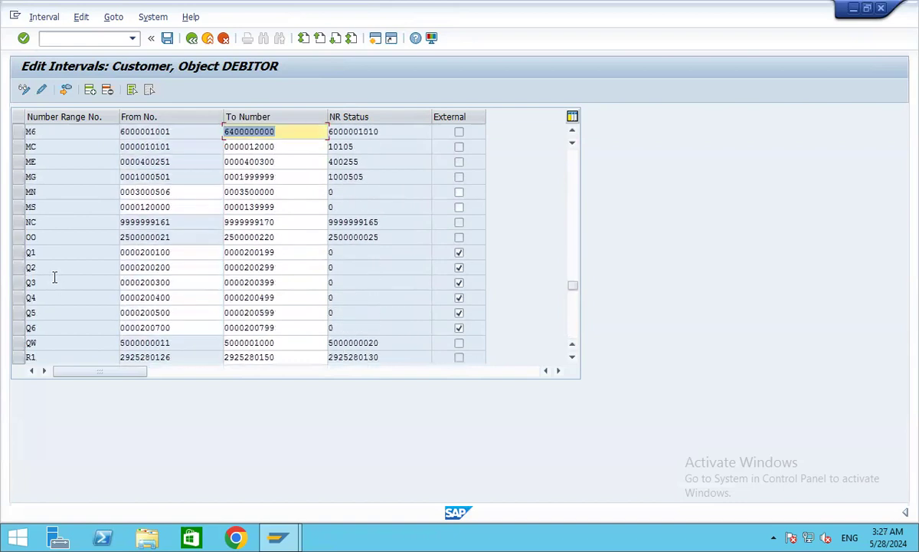
{"action": "scroll", "coordinate": [54, 278], "scroll_direction": "up", "scroll_amount": 12}
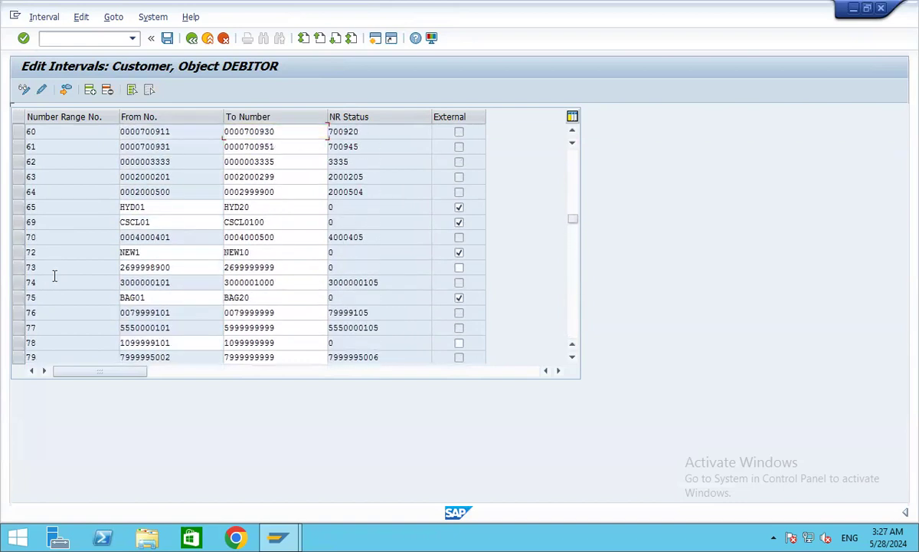
{"action": "scroll", "coordinate": [54, 276], "scroll_direction": "up", "scroll_amount": 12}
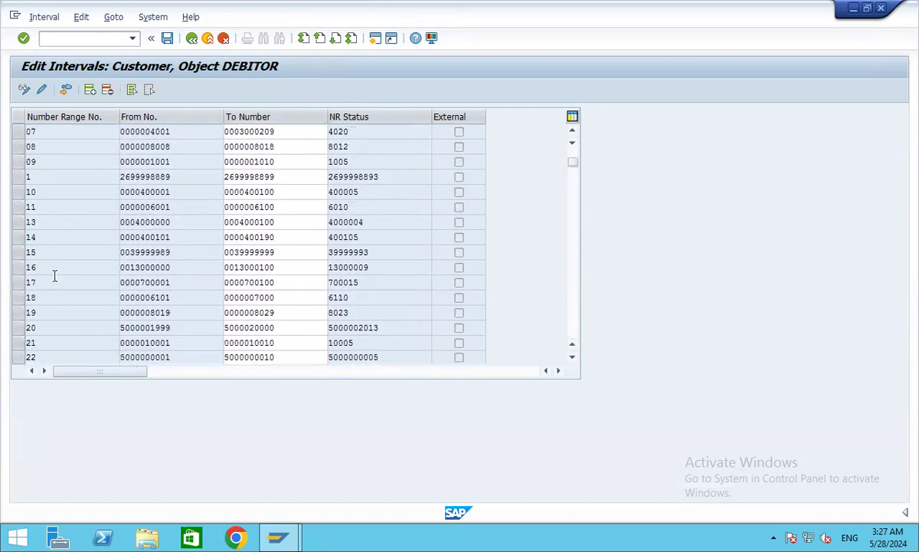
{"action": "scroll", "coordinate": [54, 276], "scroll_direction": "up", "scroll_amount": 2}
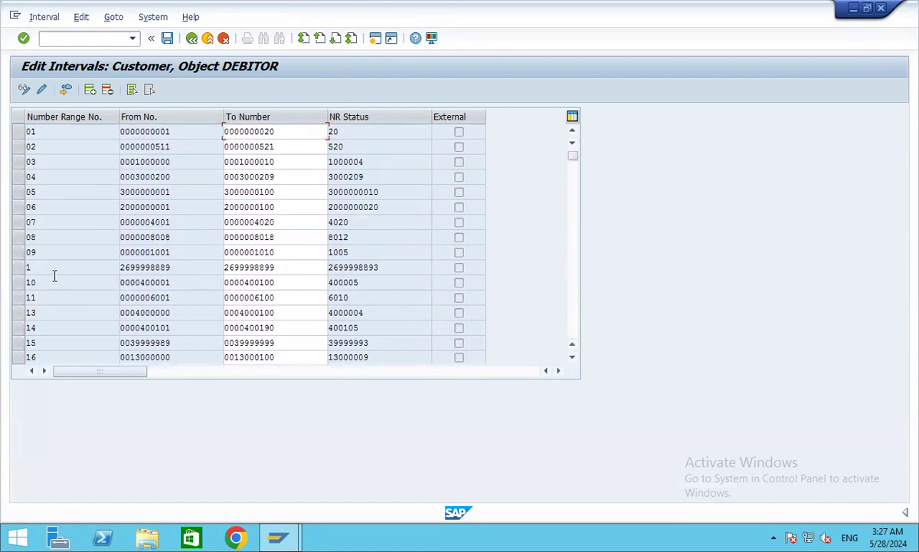
{"action": "scroll", "coordinate": [54, 276], "scroll_direction": "down", "scroll_amount": 5}
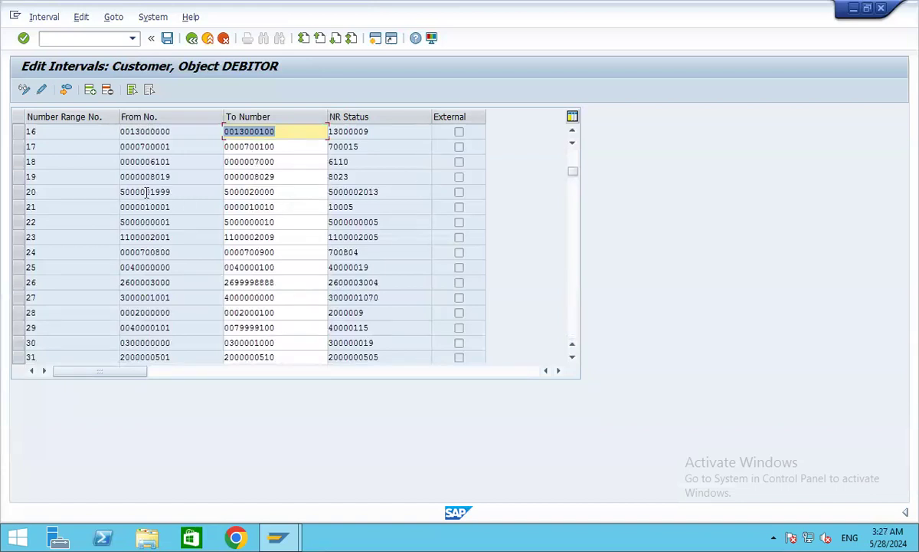
{"action": "left_click", "coordinate": [289, 192]}
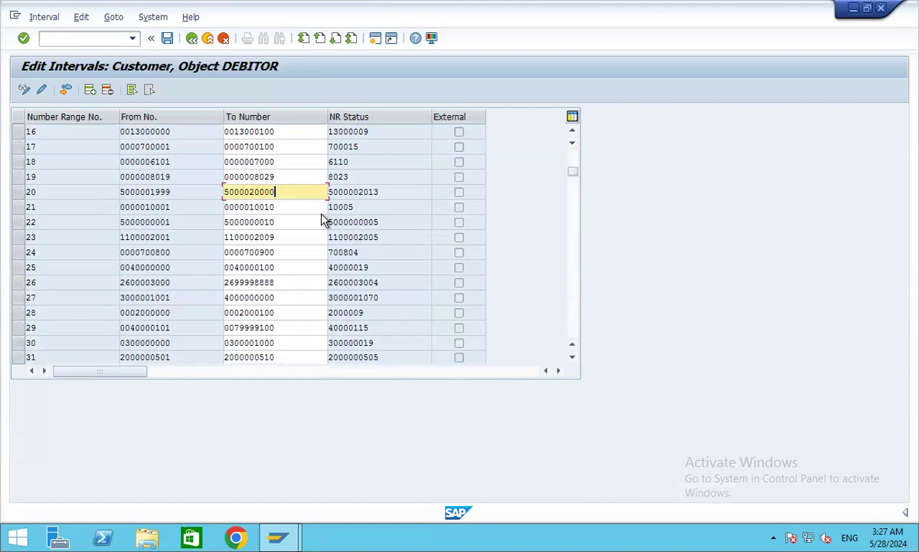
{"action": "key", "text": "BackSpace"}
{"action": "key", "text": "BackSpace"}
{"action": "key", "text": "BackSpace"}
{"action": "key", "text": "BackSpace"}
{"action": "key", "text": "BackSpace"}
{"action": "type", "text": "15000"}
{"action": "left_click", "coordinate": [167, 40]}
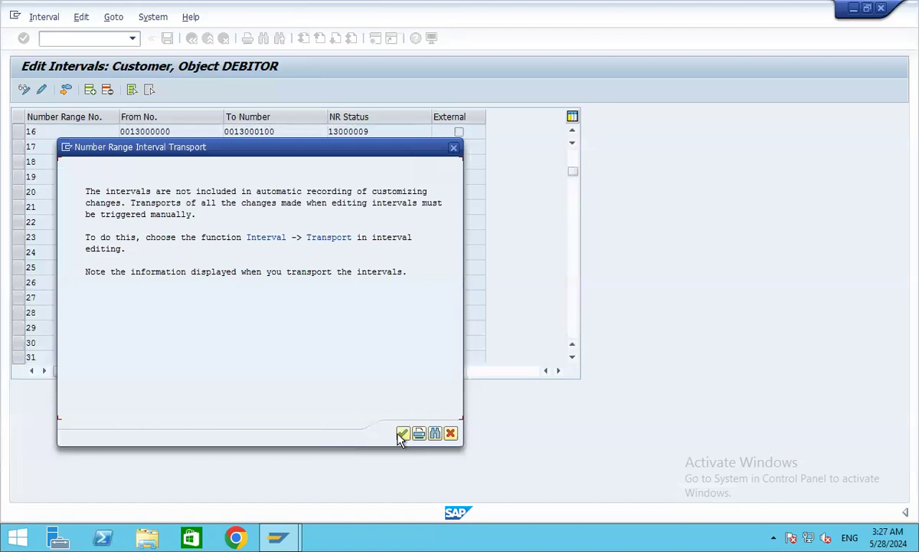
{"action": "left_click", "coordinate": [403, 434]}
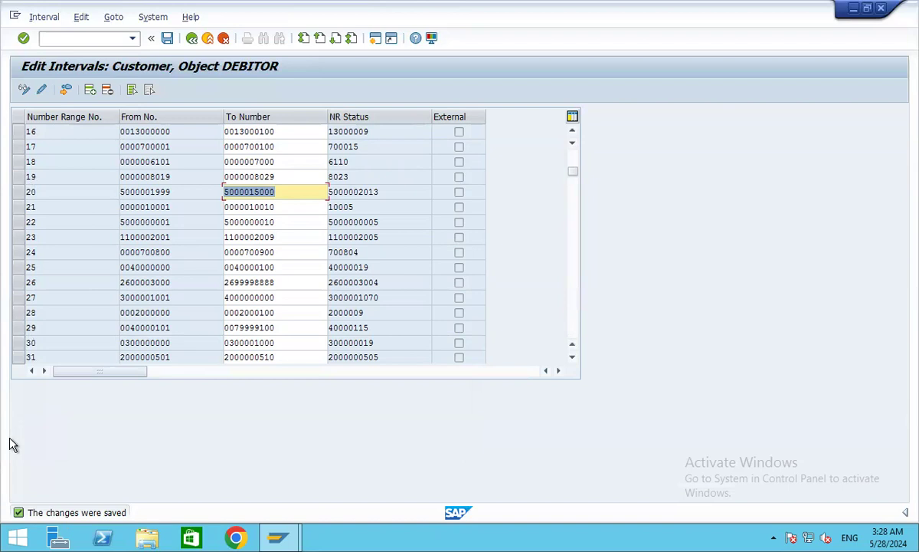
Copy the To Number value of number range 20 for reuse in another interval.
{"action": "left_click", "coordinate": [287, 187]}
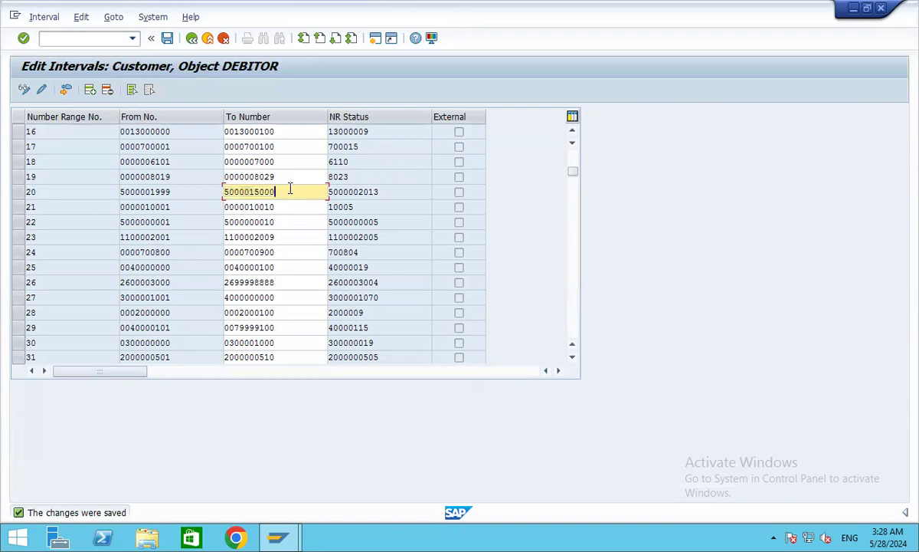
{"action": "left_click_drag", "start_coordinate": [288, 187], "coordinate": [203, 178]}
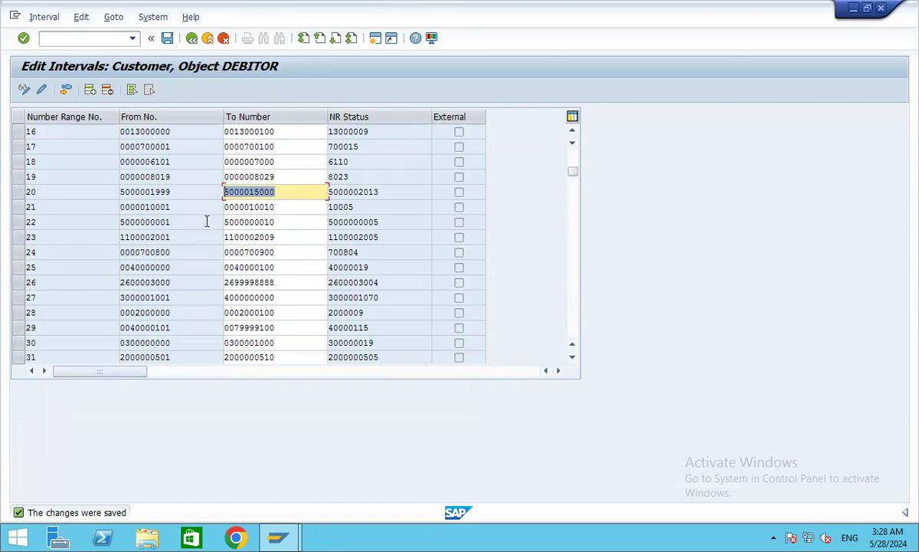
{"action": "left_click", "coordinate": [207, 221]}
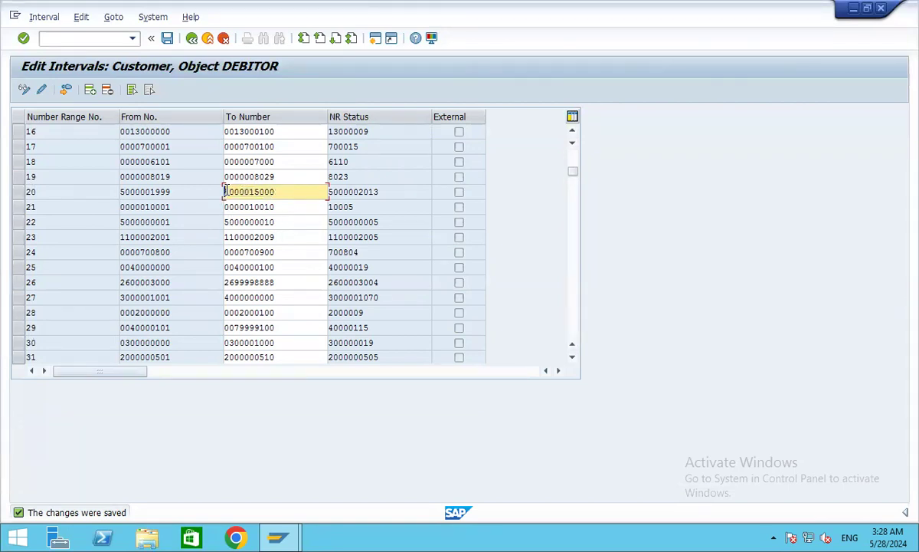
{"action": "double_click", "coordinate": [291, 190]}
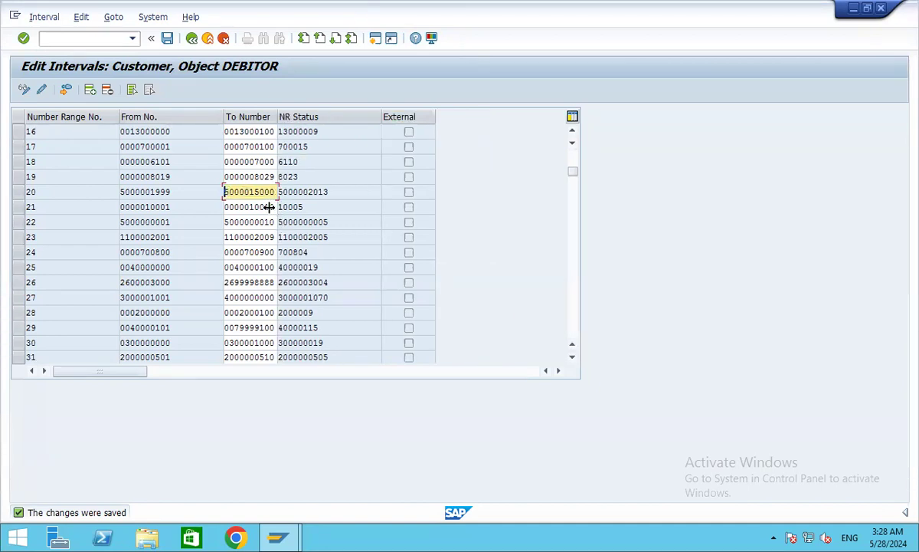
{"action": "double_click", "coordinate": [247, 191]}
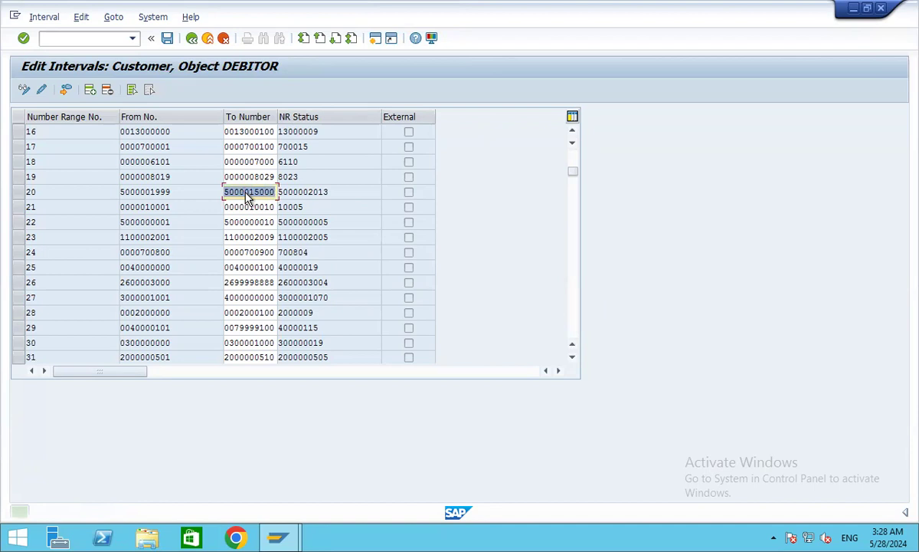
{"action": "left_click", "coordinate": [247, 191]}
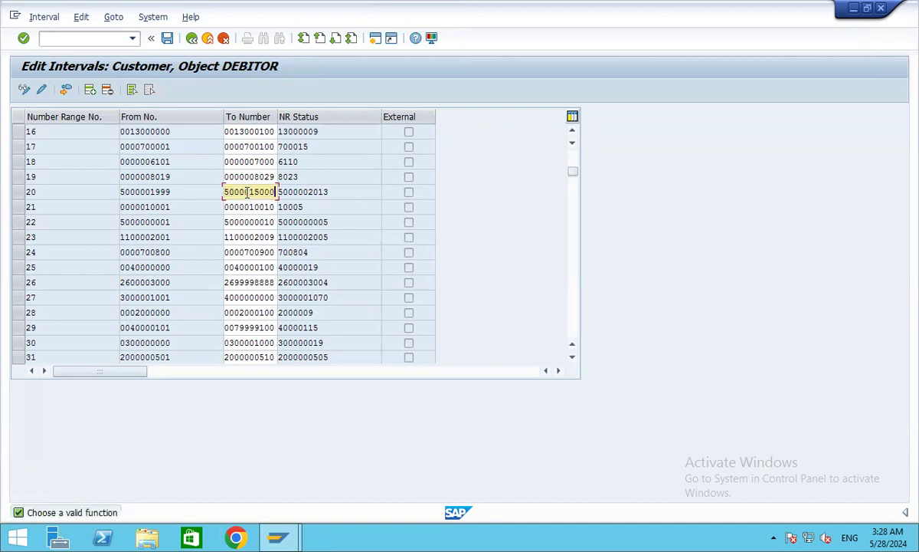
{"action": "left_click", "coordinate": [89, 92]}
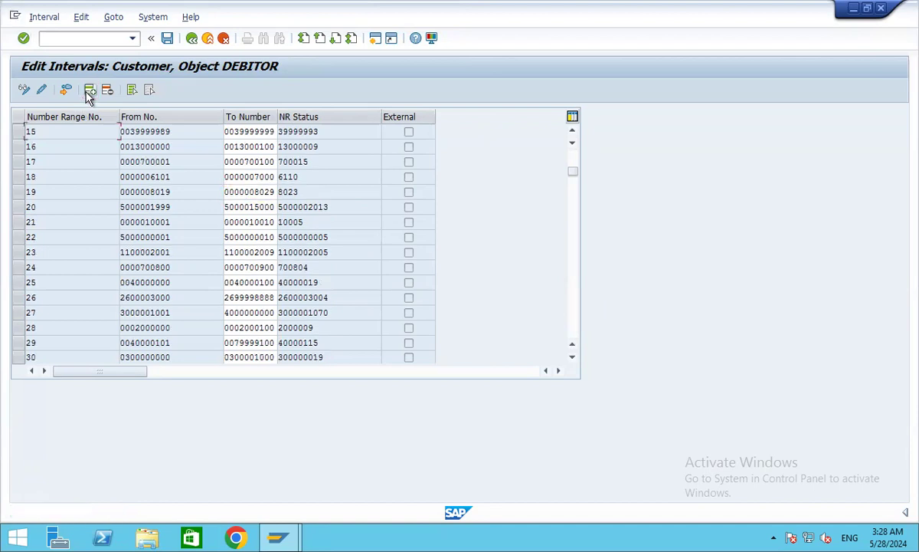
{"action": "left_click_drag", "start_coordinate": [570, 170], "coordinate": [572, 148]}
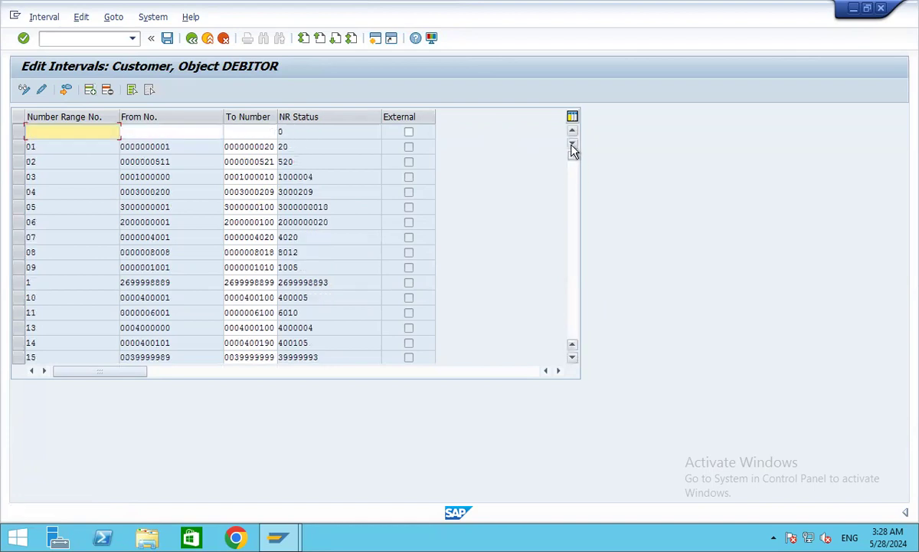
{"action": "left_click", "coordinate": [137, 131]}
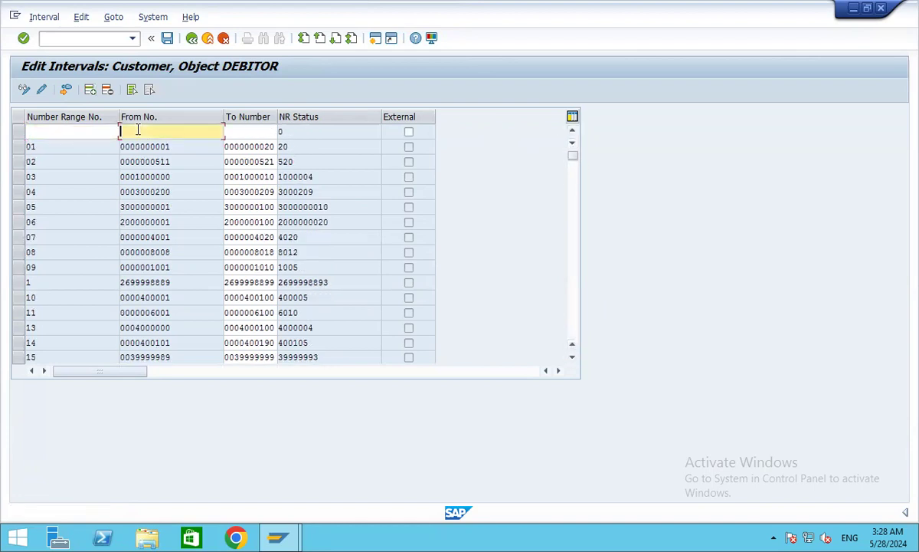
{"action": "type", "text": "5000015000"}
{"action": "key", "text": "BackSpace"}
{"action": "type", "text": "1"}
{"action": "left_click_drag", "start_coordinate": [277, 117], "coordinate": [299, 119]}
{"action": "left_click", "coordinate": [188, 132]}
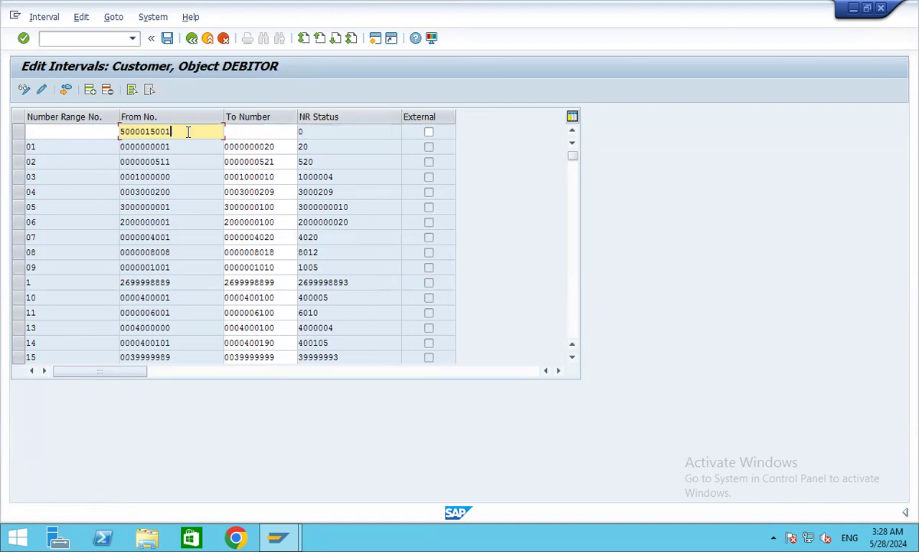
{"action": "left_click", "coordinate": [250, 132]}
{"action": "type", "text": "5000015000"}
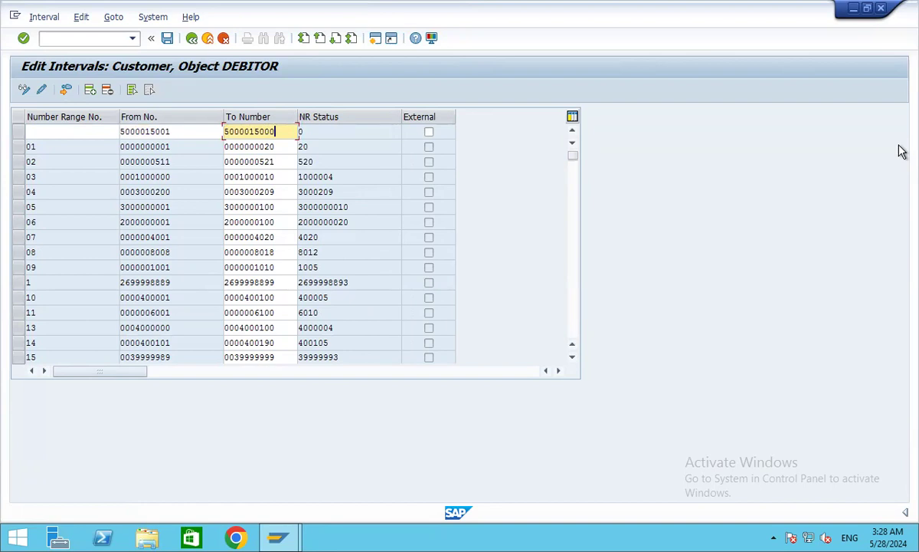
{"action": "key", "text": "BackSpace"}
{"action": "key", "text": "BackSpace"}
{"action": "key", "text": "BackSpace"}
{"action": "key", "text": "BackSpace"}
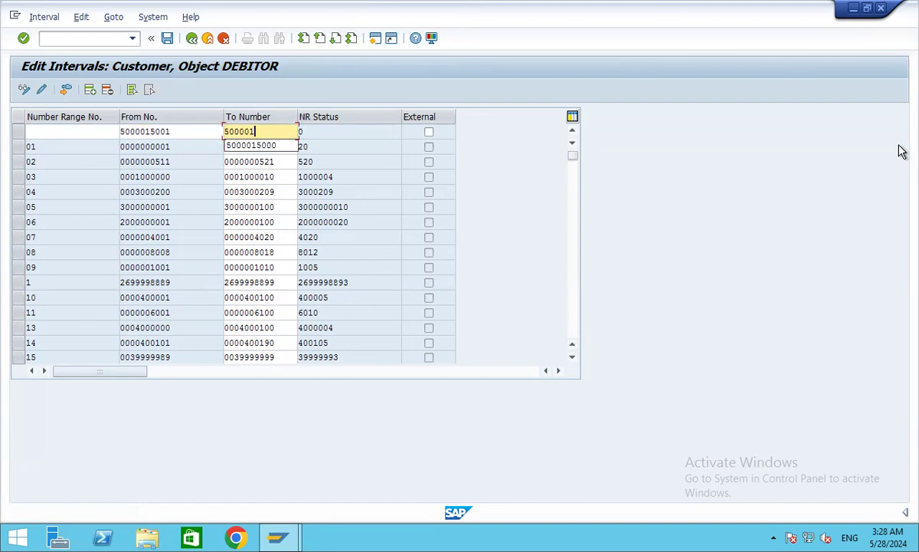
{"action": "type", "text": "6000"}
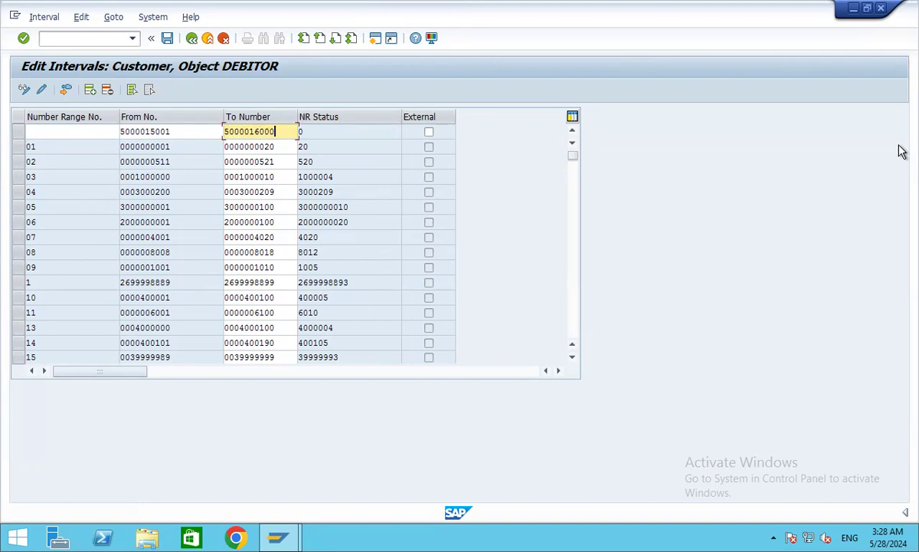
Give the new interval the number range key XH, save it, and check its entry in the interval list.
{"action": "left_click", "coordinate": [50, 127]}
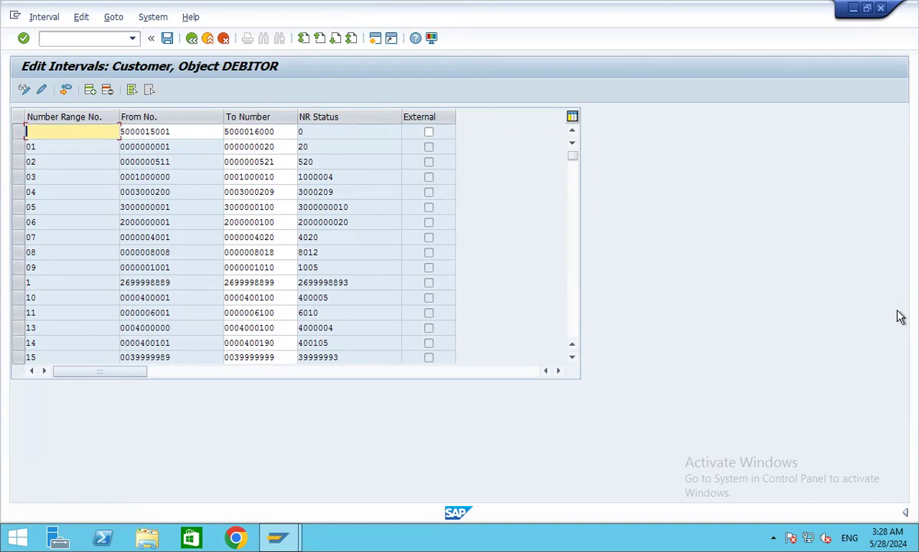
{"action": "type", "text": "XH"}
{"action": "left_click", "coordinate": [167, 39]}
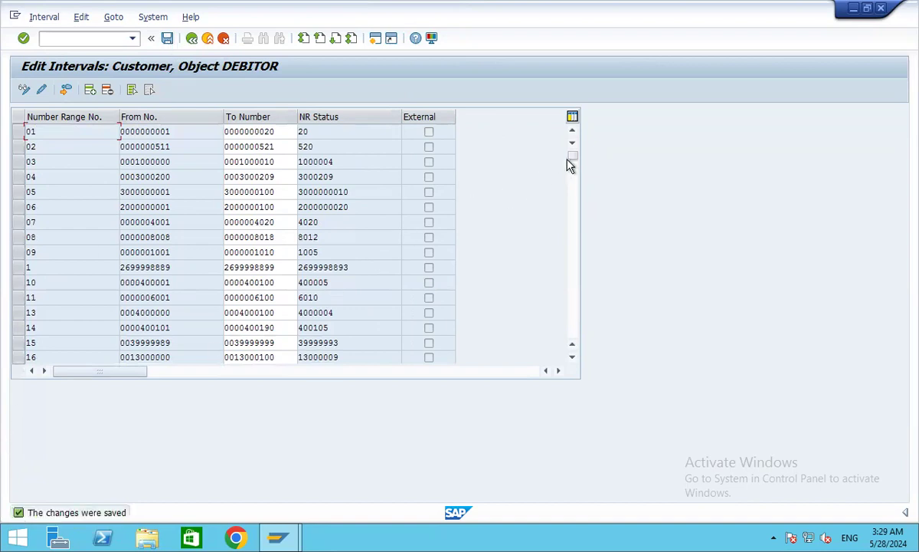
{"action": "left_click_drag", "start_coordinate": [572, 160], "coordinate": [581, 368]}
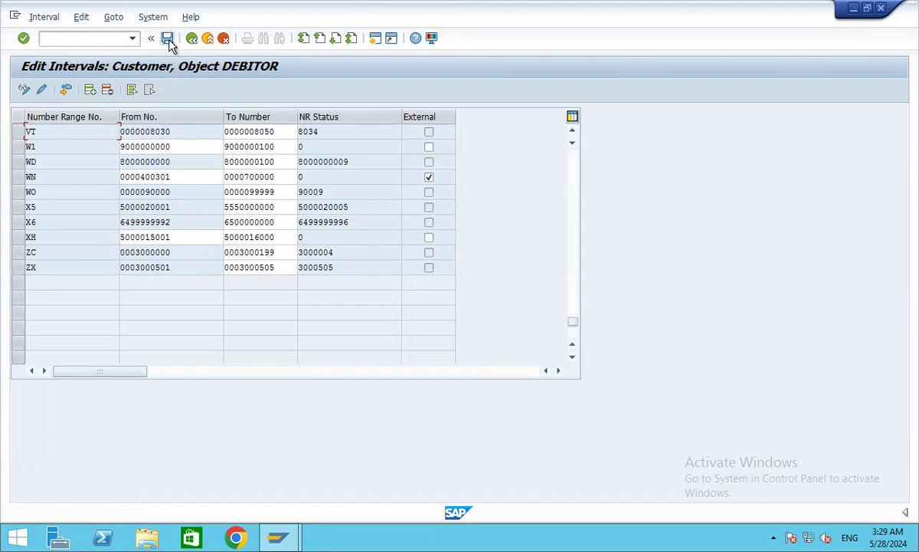
Return to the IMG structure, open Assign Number Ranges to Customer Account Groups, and position the list at account group 3301.
{"action": "left_click", "coordinate": [193, 42]}
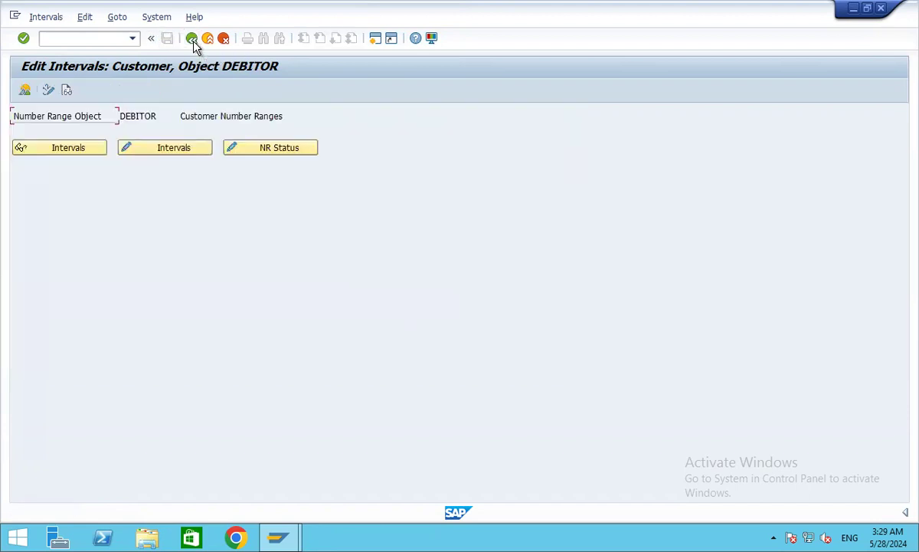
{"action": "left_click", "coordinate": [193, 42]}
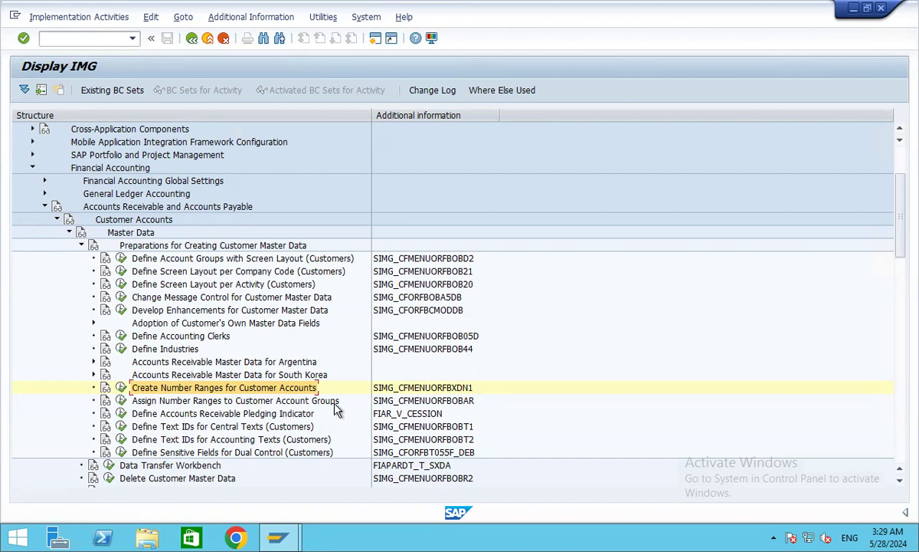
{"action": "left_click", "coordinate": [122, 401]}
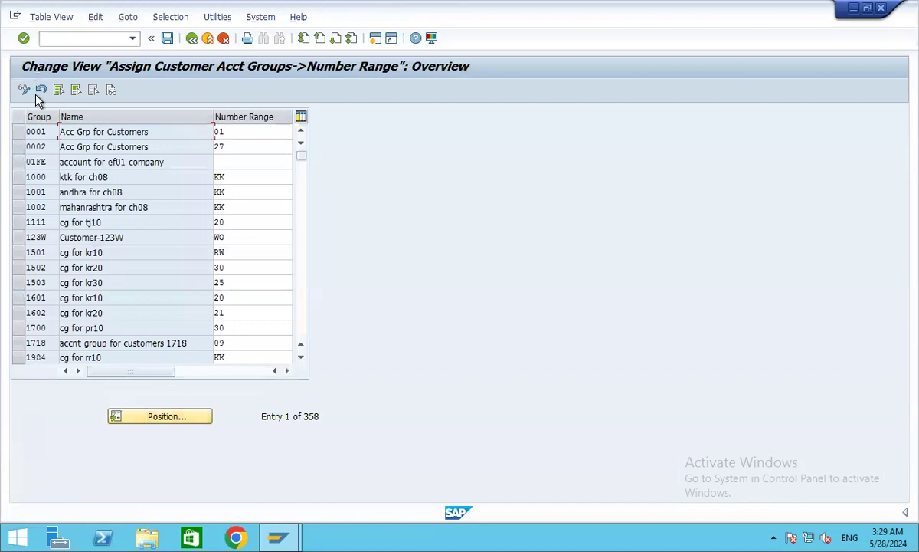
{"action": "left_click", "coordinate": [154, 418]}
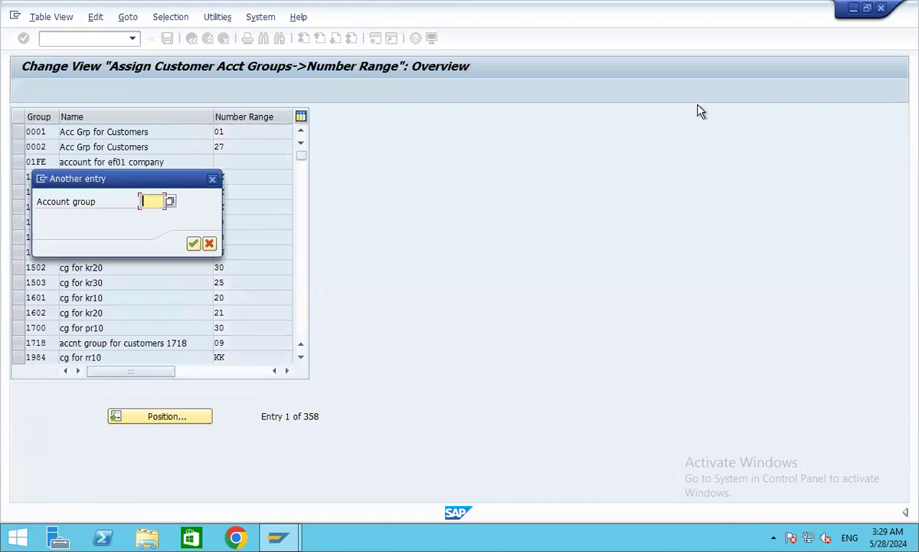
{"action": "type", "text": "33"}
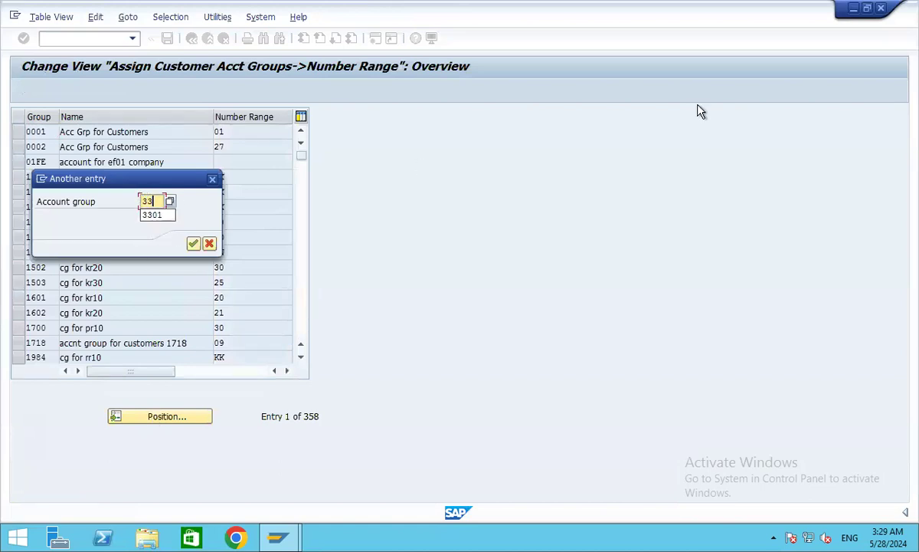
{"action": "type", "text": "01"}
{"action": "key", "text": "Return"}
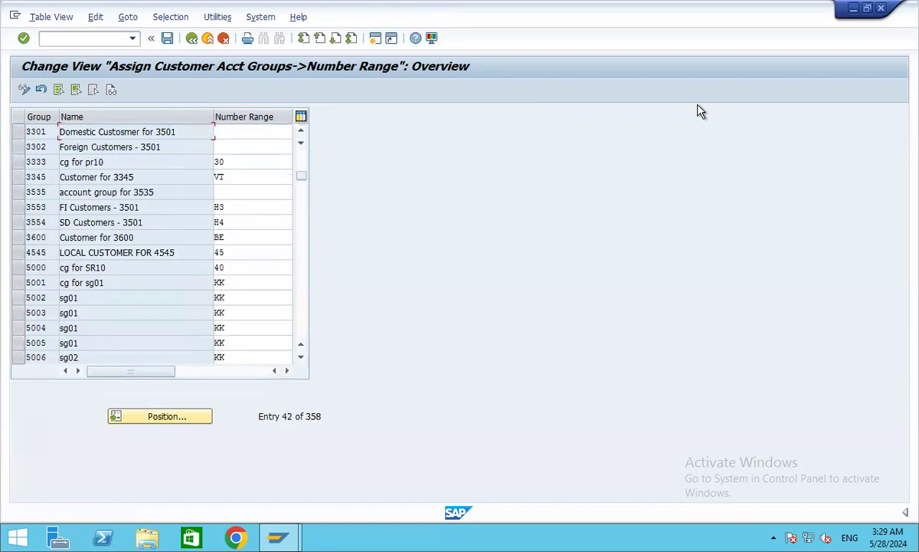
Assign number range XH to account groups 3301 and 3302 and save under the customizing request AR Customization of 3501.
{"action": "left_click", "coordinate": [230, 132]}
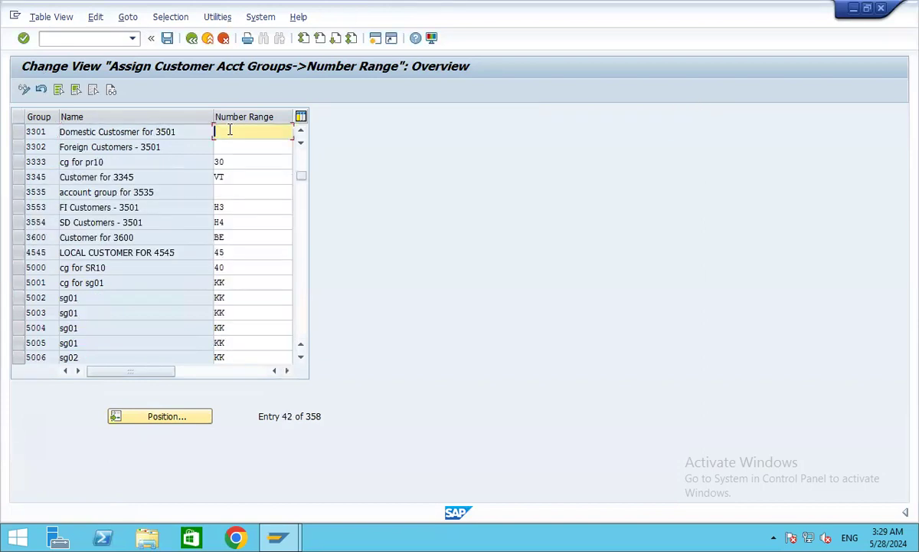
{"action": "type", "text": "XH"}
{"action": "left_click", "coordinate": [238, 147]}
{"action": "type", "text": "XH"}
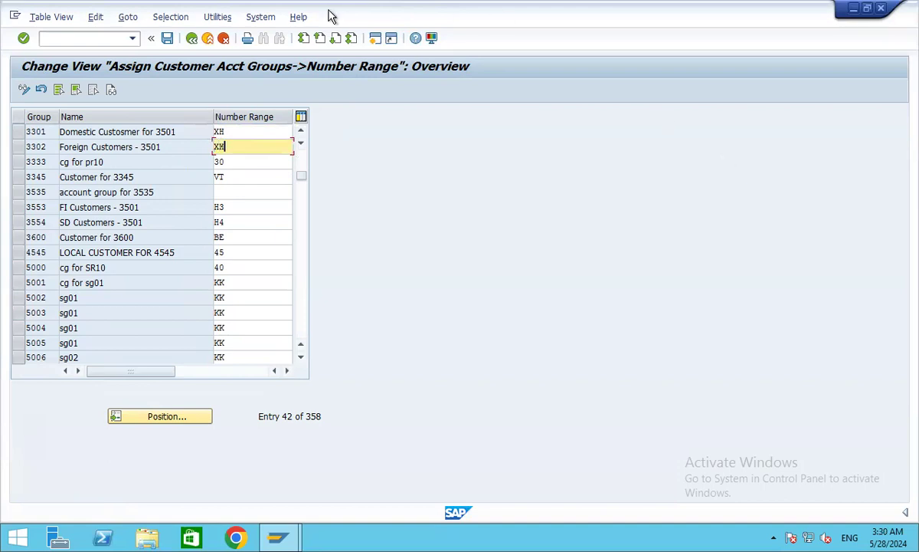
{"action": "left_click", "coordinate": [167, 37]}
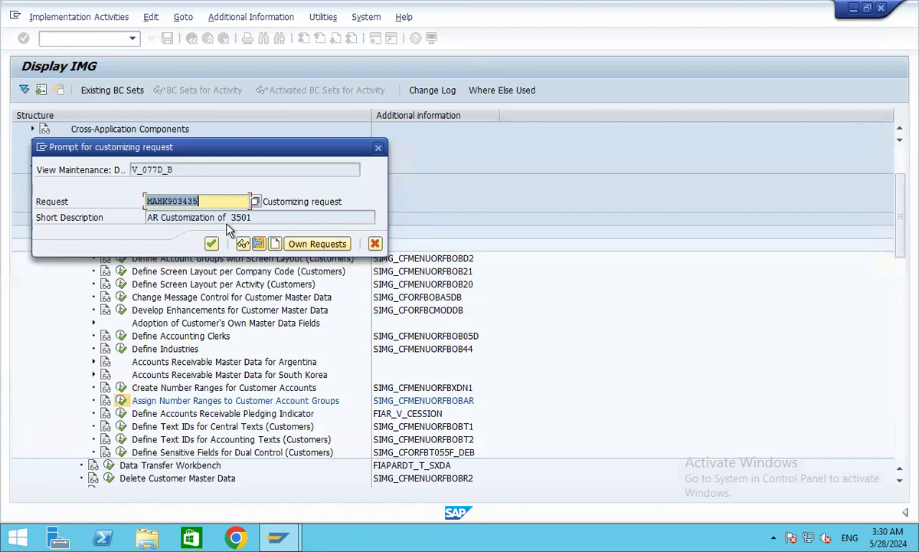
{"action": "left_click", "coordinate": [211, 244]}
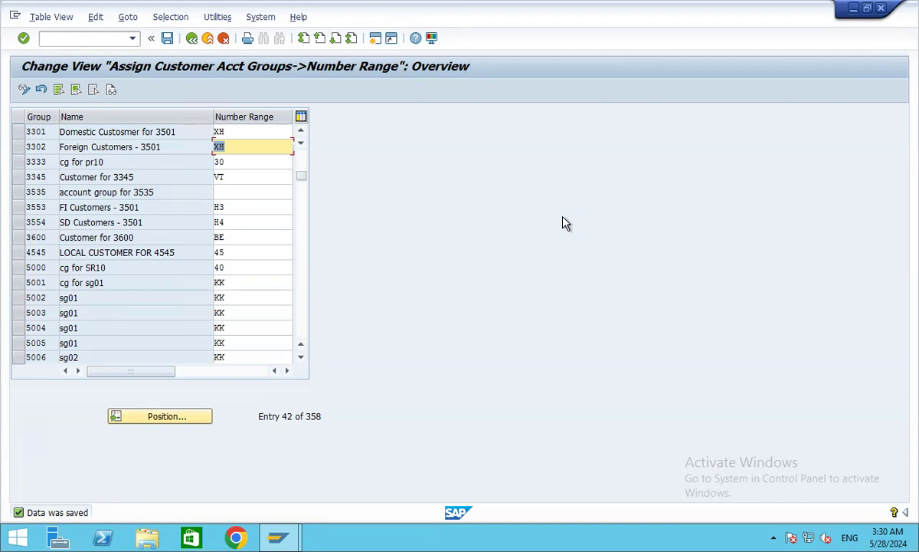
Return to the IMG structure and collapse the Accounts Receivable and Accounts Payable branch with its customer account nodes.
{"action": "left_click", "coordinate": [191, 39]}
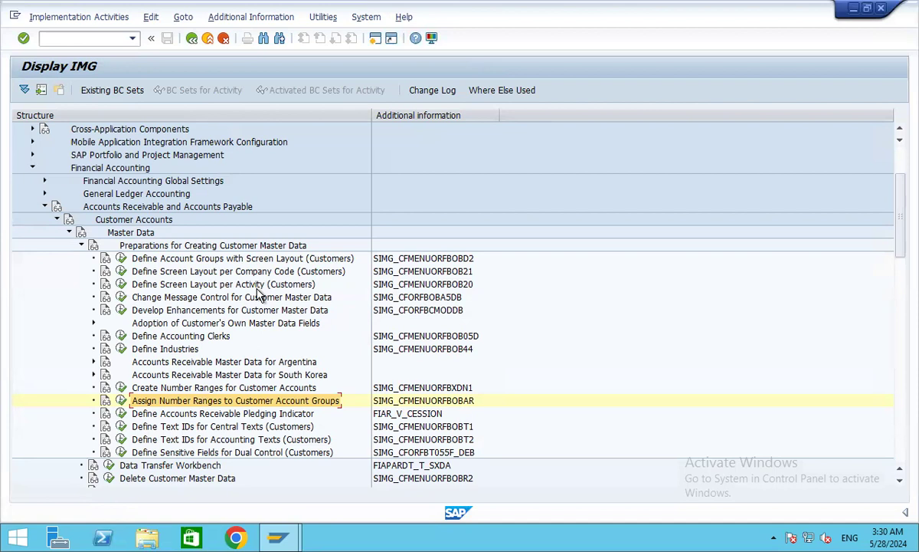
{"action": "scroll", "coordinate": [205, 260], "scroll_direction": "down", "scroll_amount": 2}
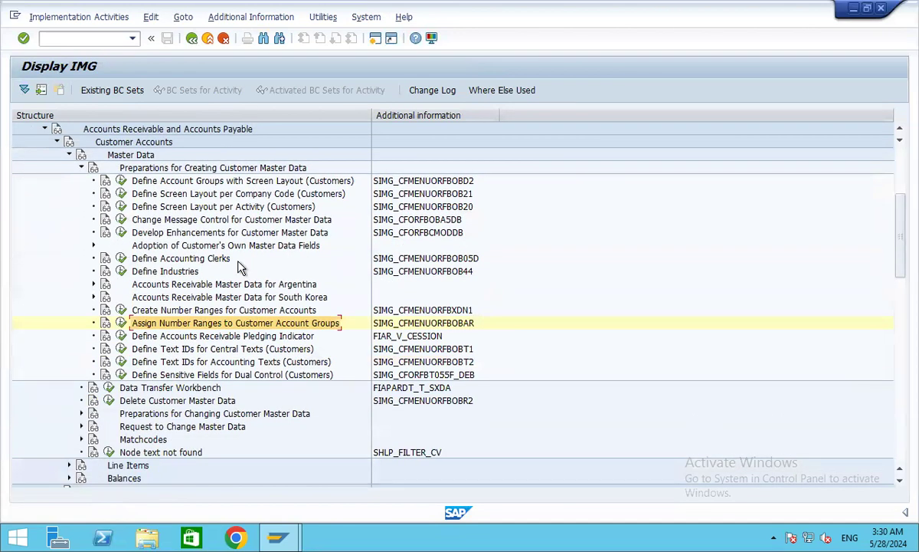
{"action": "scroll", "coordinate": [239, 267], "scroll_direction": "up", "scroll_amount": 2}
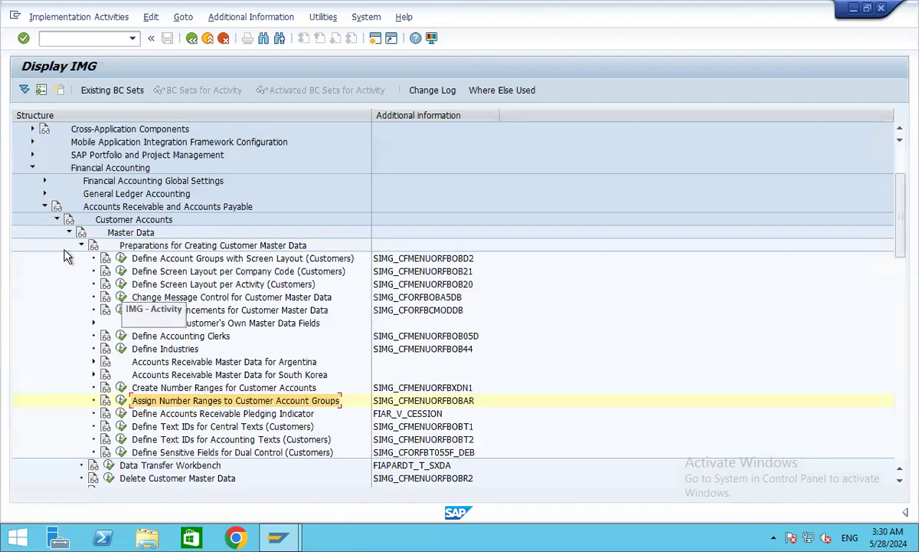
{"action": "left_click", "coordinate": [82, 246]}
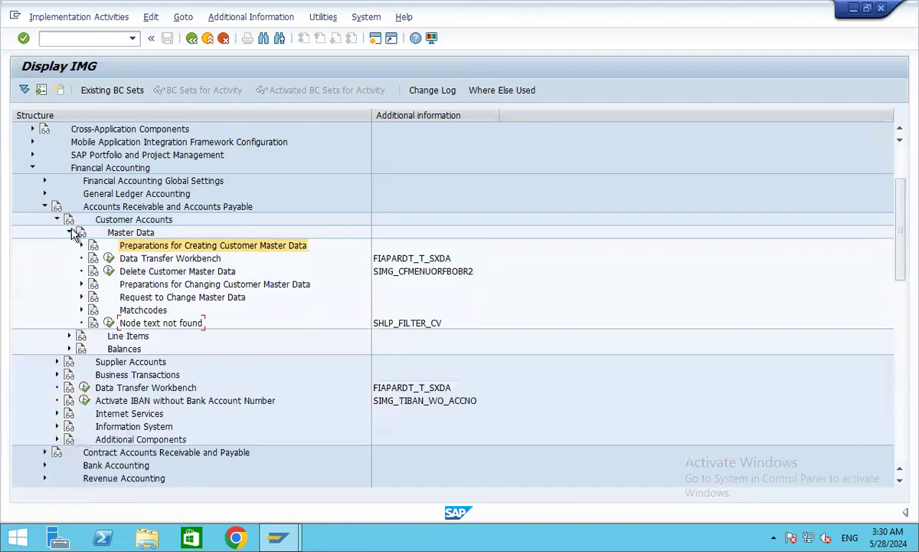
{"action": "left_click", "coordinate": [68, 233]}
{"action": "left_click", "coordinate": [58, 220]}
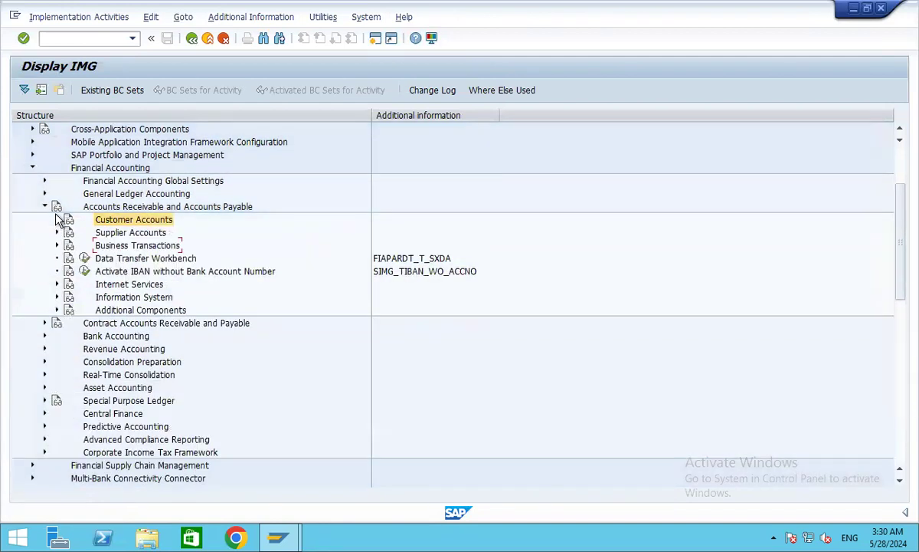
{"action": "left_click", "coordinate": [45, 206]}
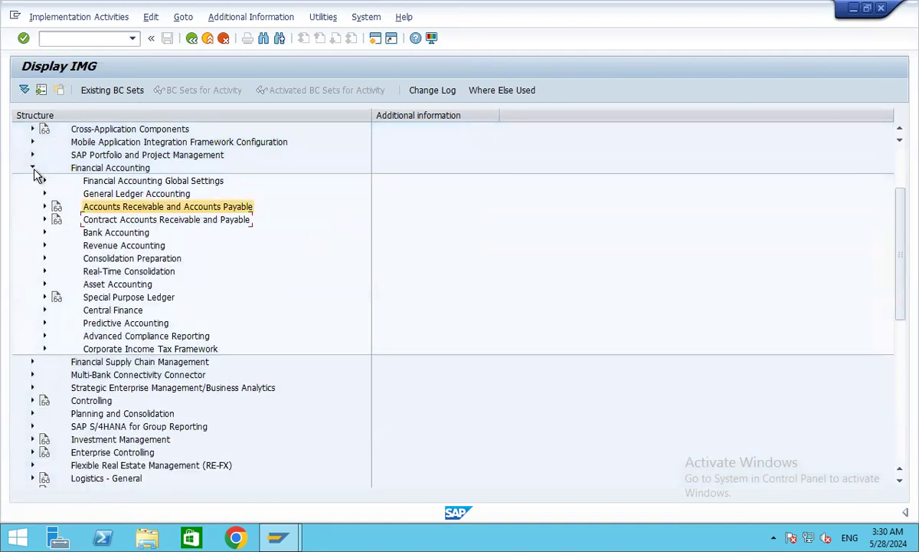
Open Define Tolerances (Vendors) in the IMG under Accounts Receivable and Accounts Payable, Business Transactions, Outgoing Payments, Manual Outgoing Payments.
{"action": "left_click", "coordinate": [33, 168]}
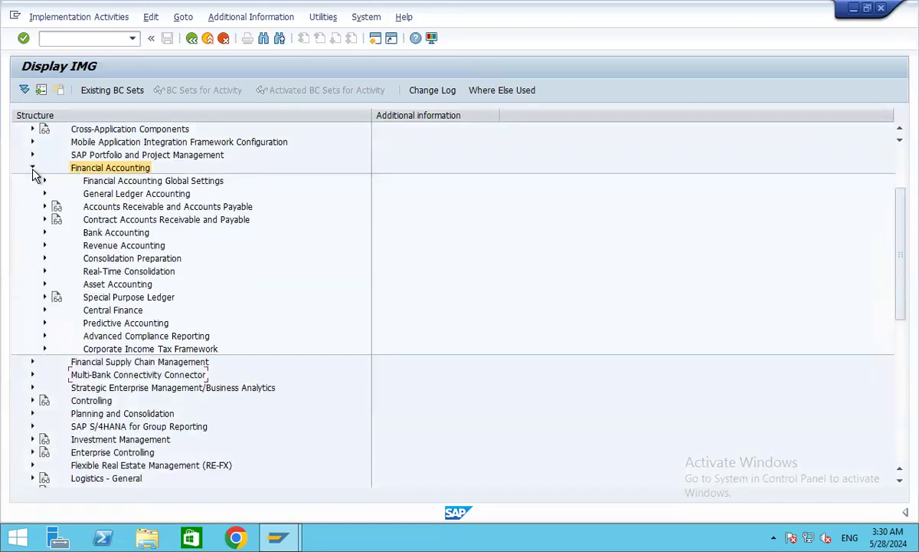
{"action": "left_click", "coordinate": [44, 207]}
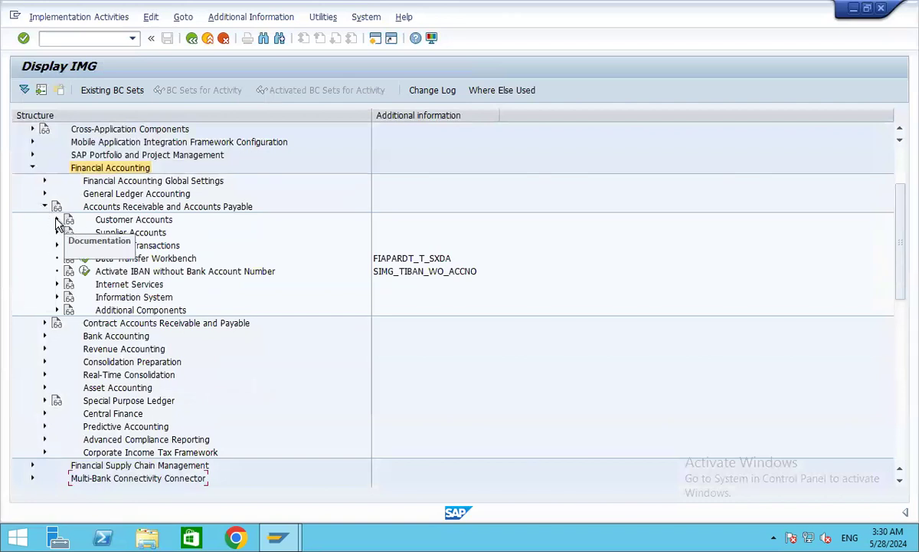
{"action": "left_click", "coordinate": [57, 219]}
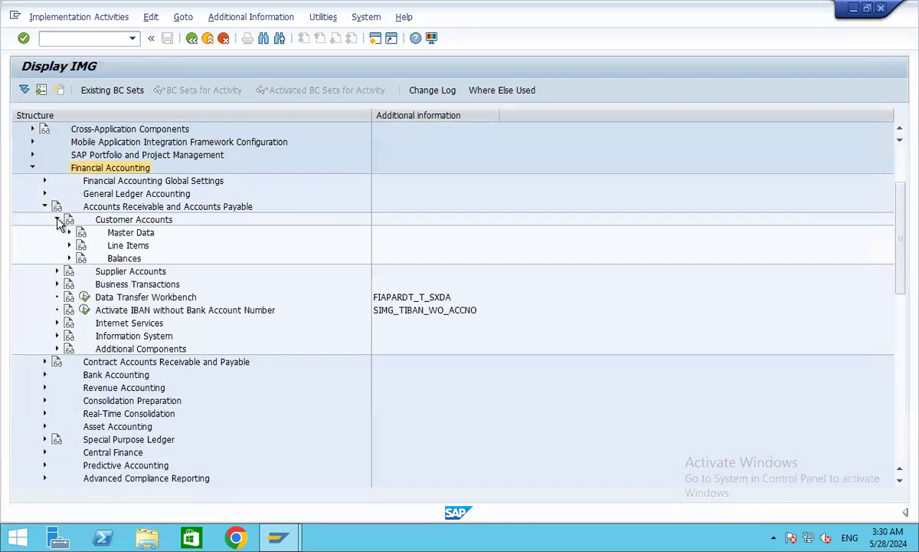
{"action": "left_click", "coordinate": [57, 285]}
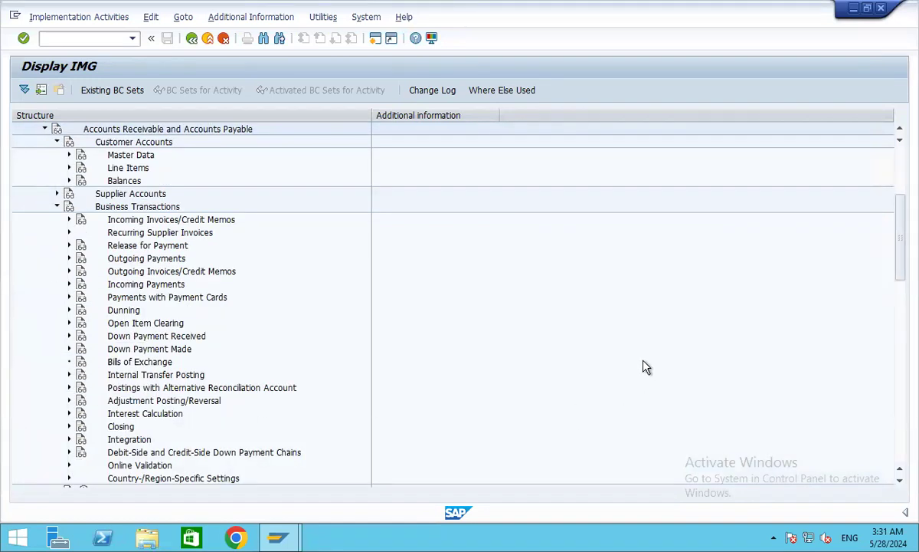
{"action": "left_click", "coordinate": [69, 259]}
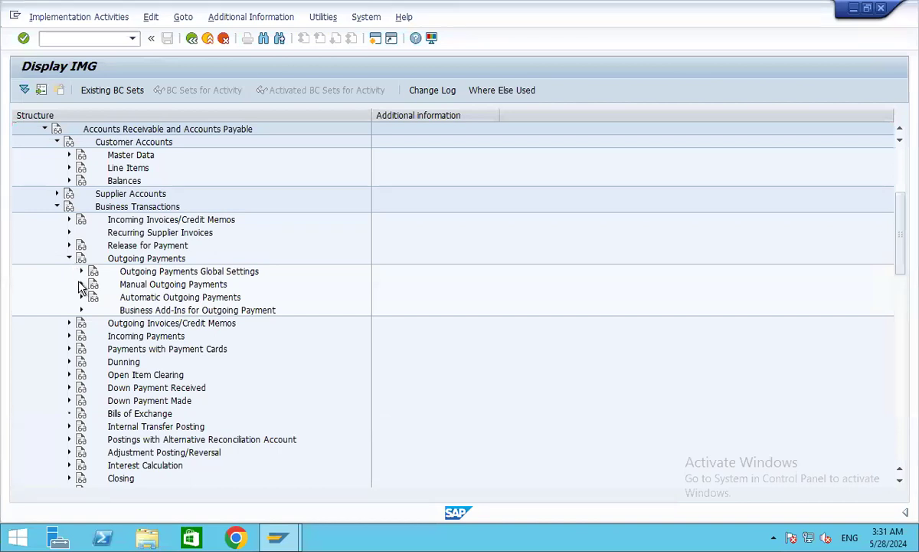
{"action": "left_click", "coordinate": [81, 285]}
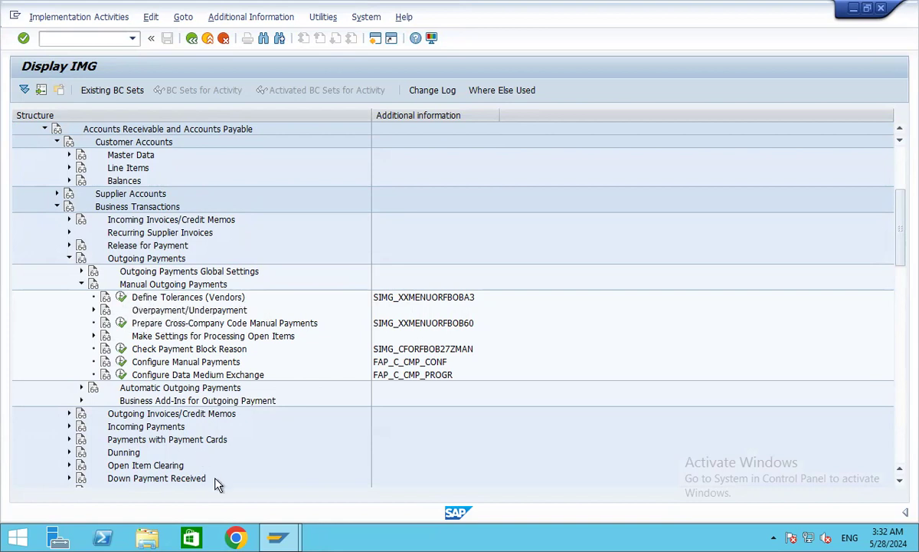
{"action": "left_click", "coordinate": [121, 297]}
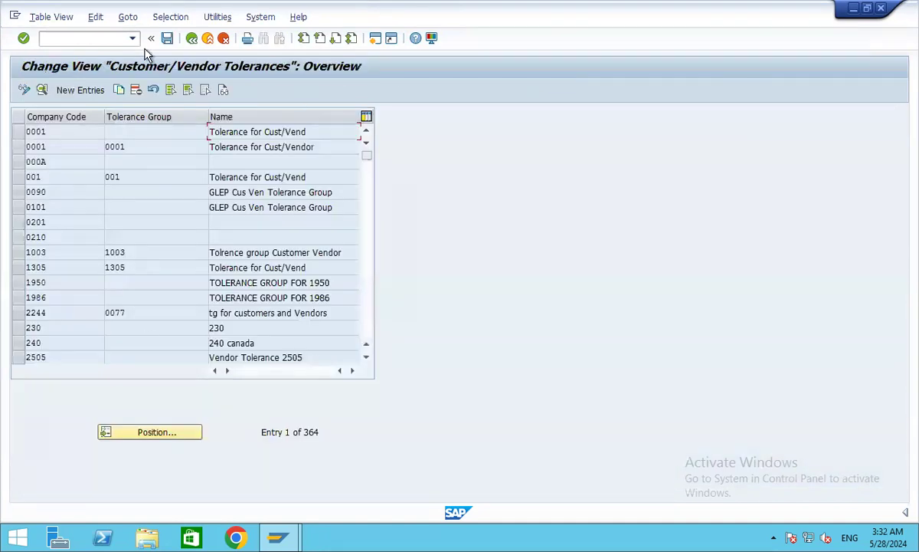
Position the customer/vendor tolerances list at company code 3501 and open the details of its tolerance group.
{"action": "left_click", "coordinate": [151, 434]}
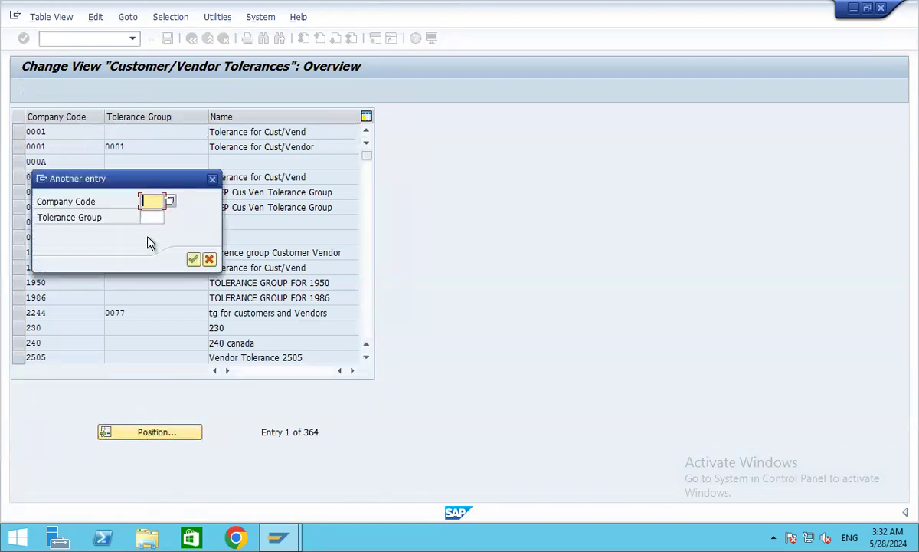
{"action": "type", "text": "3501"}
{"action": "left_click", "coordinate": [191, 258]}
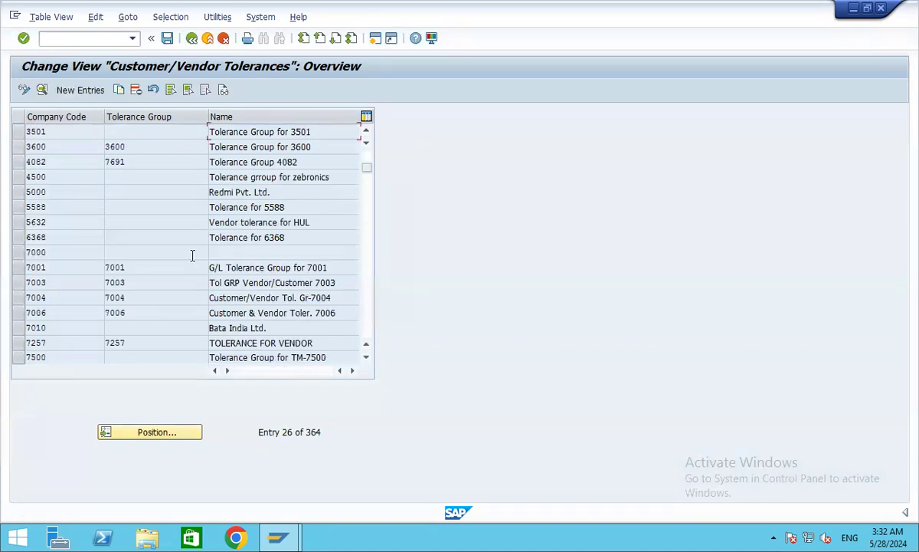
{"action": "double_click", "coordinate": [167, 131]}
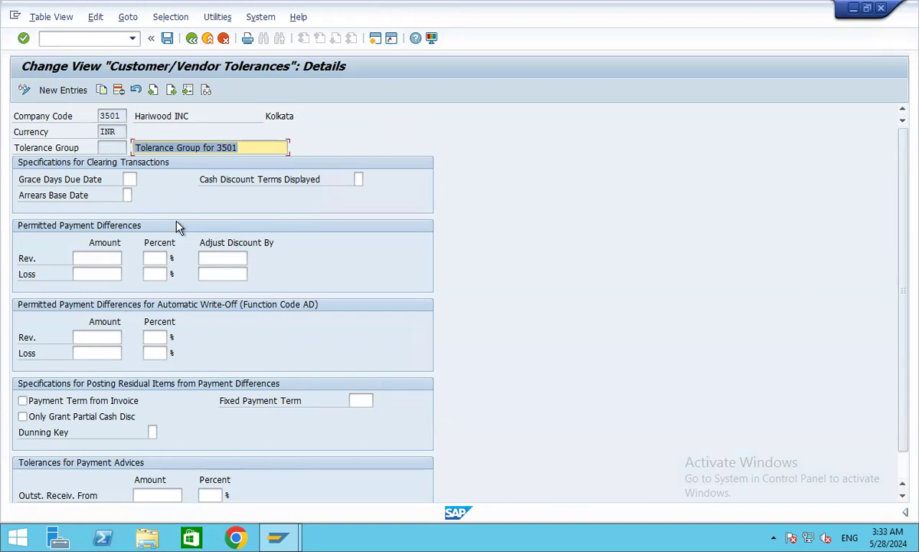
Review the permitted payment difference amounts and percentages for company code 3501, save the tolerance group, and look over its remaining settings.
{"action": "left_click", "coordinate": [99, 259]}
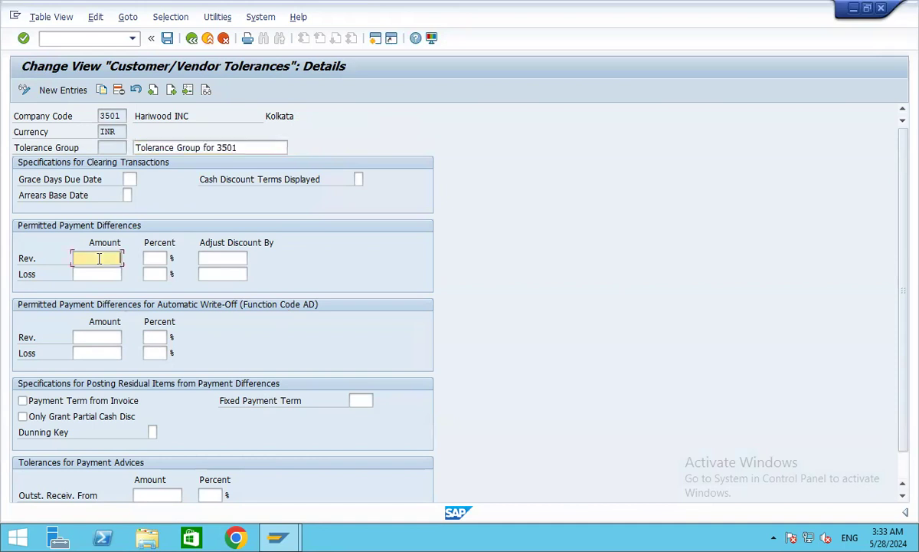
{"action": "left_click", "coordinate": [157, 258]}
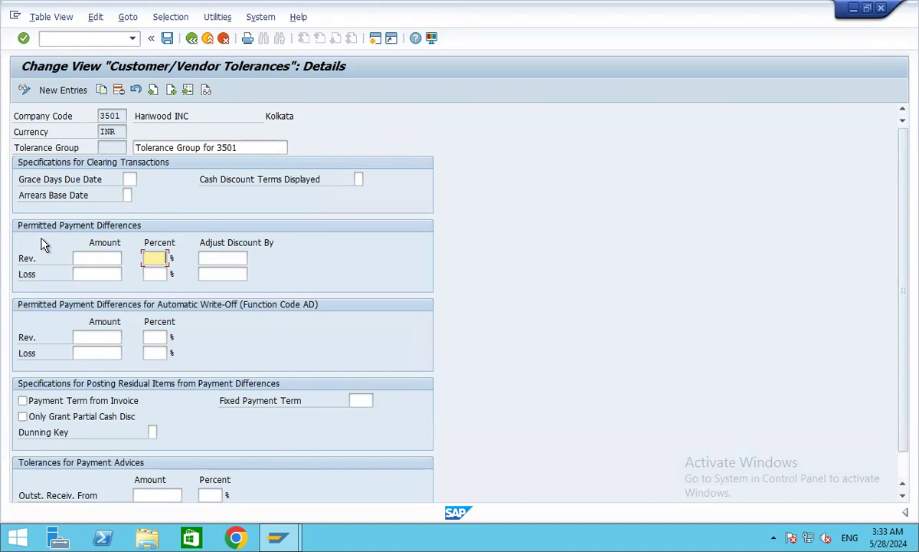
{"action": "left_click", "coordinate": [108, 258]}
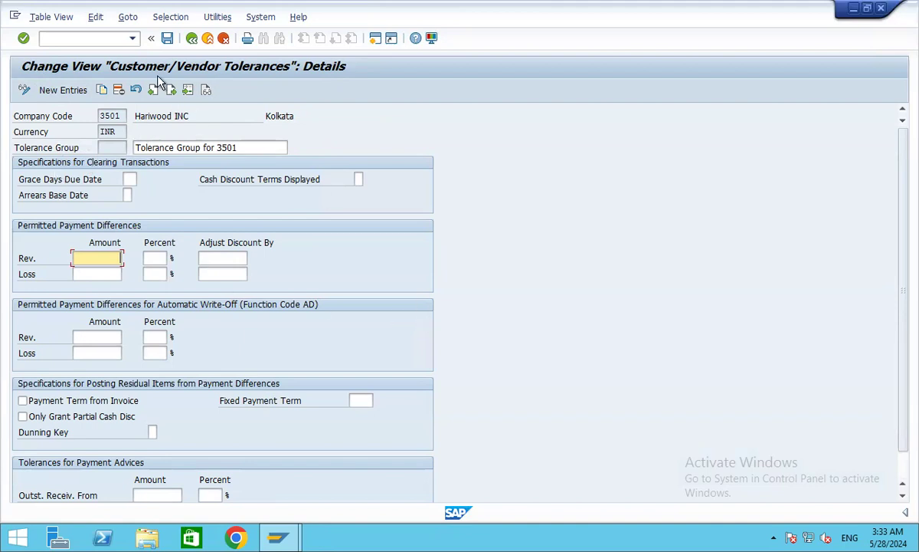
{"action": "left_click", "coordinate": [167, 40]}
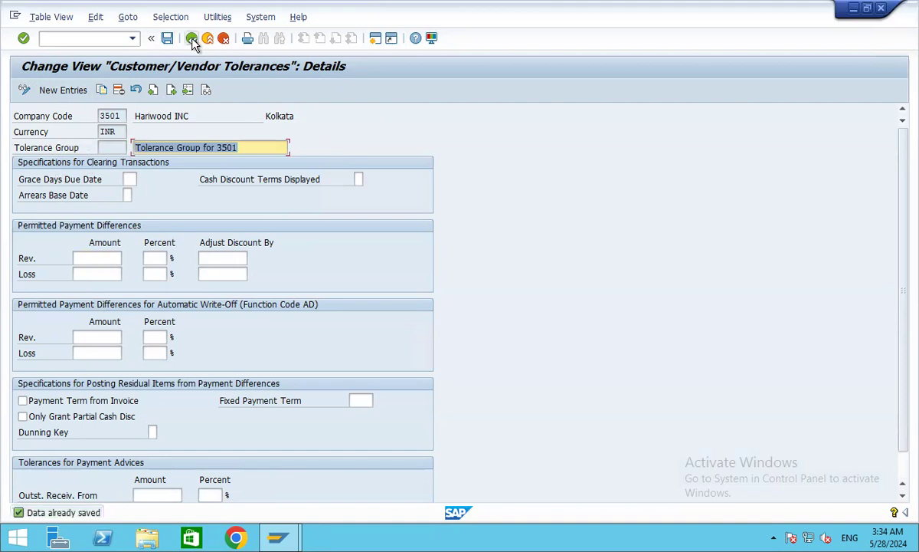
{"action": "scroll", "coordinate": [409, 290], "scroll_direction": "down", "scroll_amount": 1}
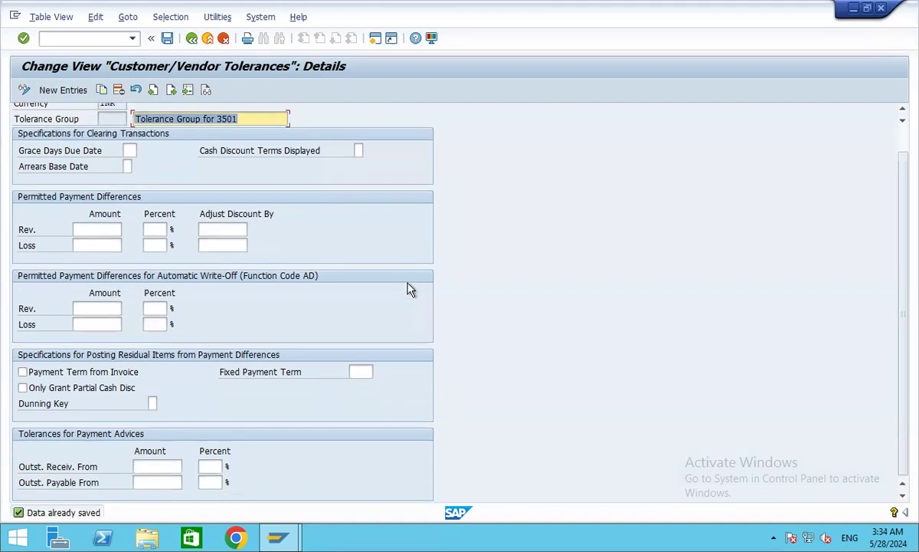
{"action": "scroll", "coordinate": [408, 290], "scroll_direction": "up", "scroll_amount": 1}
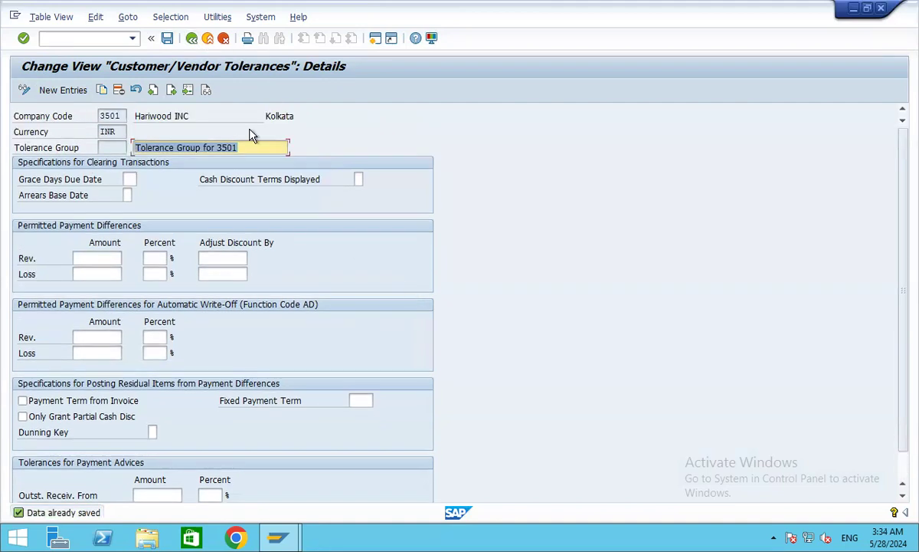
Return to the IMG structure and collapse the payment, customer account and business transaction nodes along with Financial Accounting.
{"action": "left_click", "coordinate": [192, 38]}
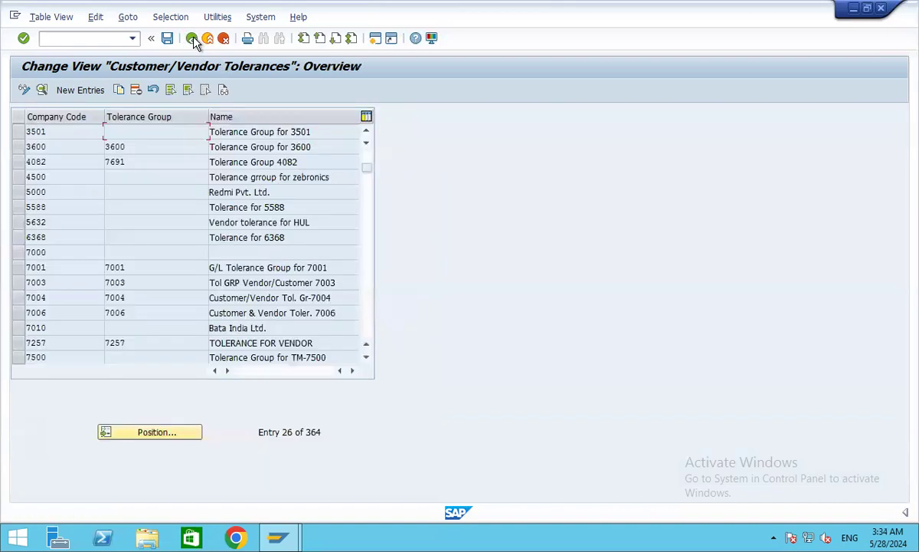
{"action": "left_click", "coordinate": [192, 38]}
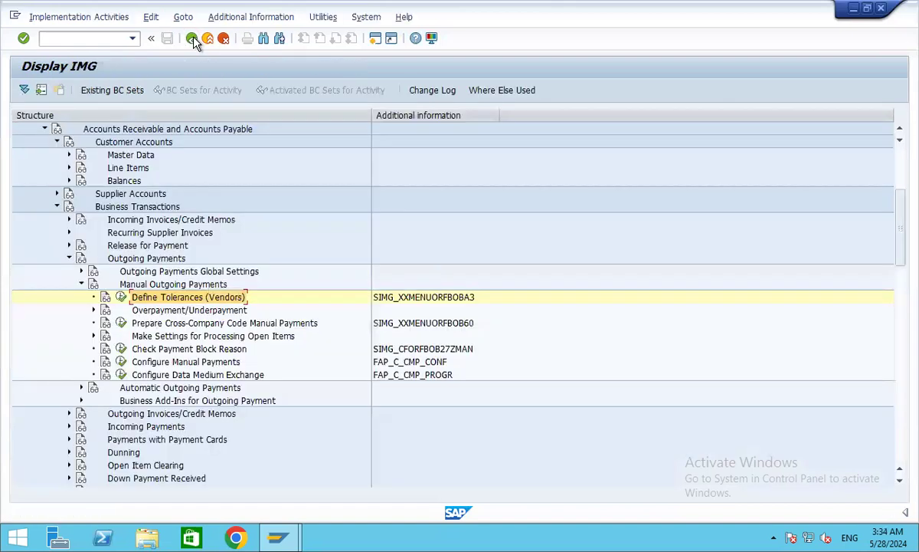
{"action": "left_click", "coordinate": [81, 285]}
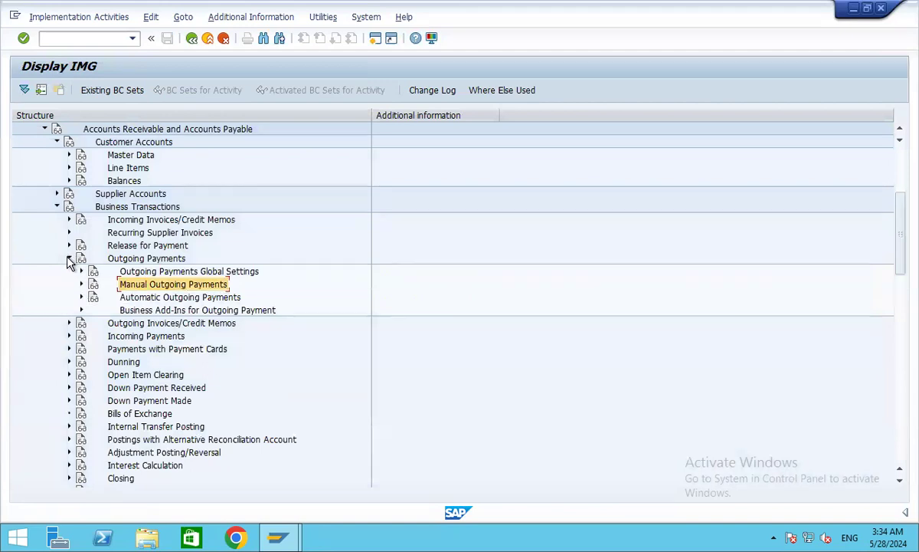
{"action": "left_click", "coordinate": [68, 258]}
{"action": "left_click", "coordinate": [57, 142]}
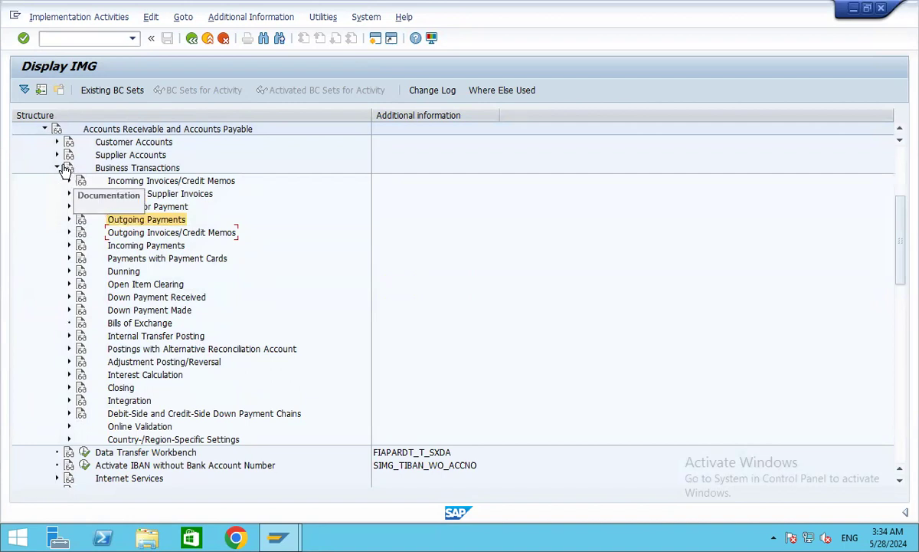
{"action": "left_click", "coordinate": [57, 168]}
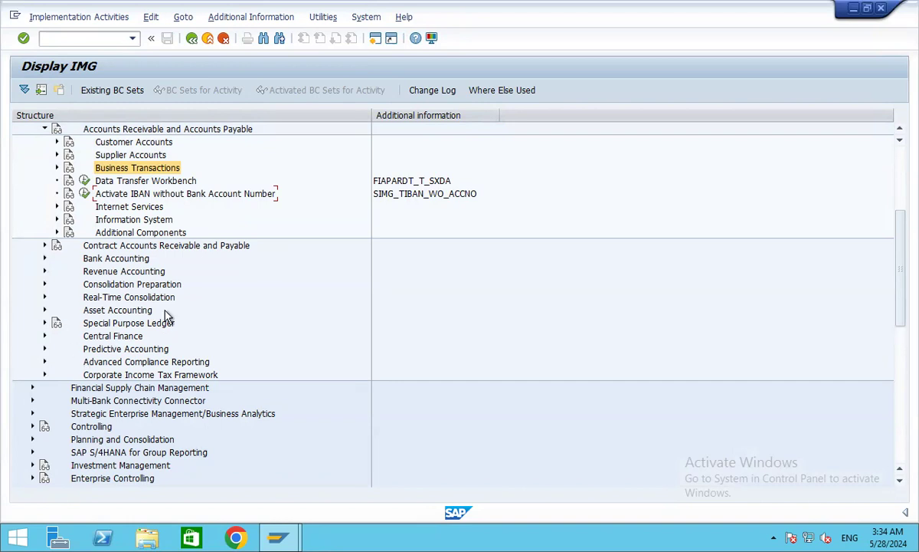
{"action": "scroll", "coordinate": [167, 316], "scroll_direction": "up", "scroll_amount": 5}
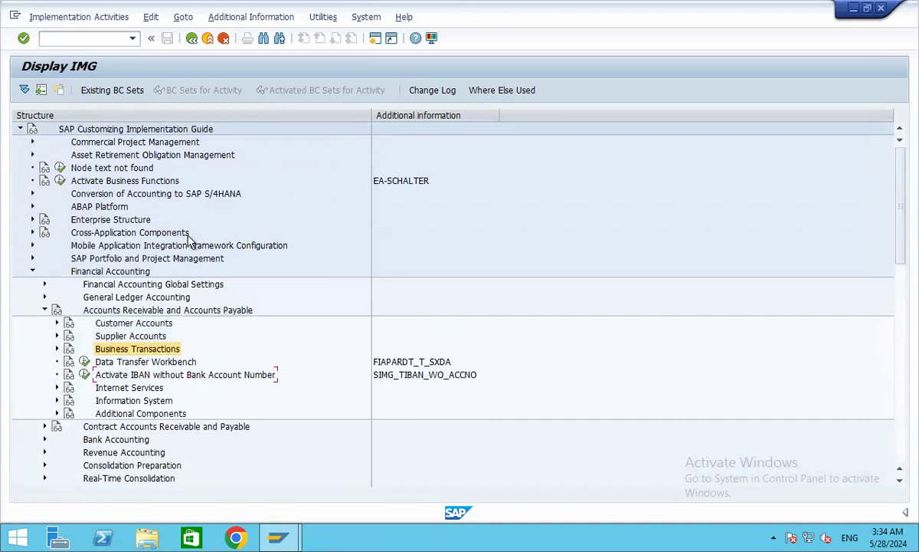
{"action": "left_click", "coordinate": [32, 272]}
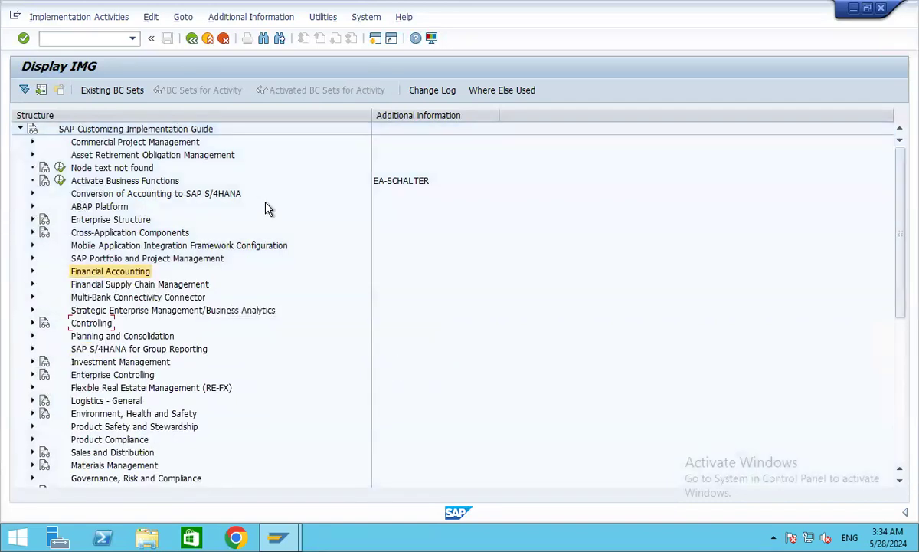
Open Define Document Types in the IMG under Financial Accounting Global Settings, Document, Document Types.
{"action": "scroll", "coordinate": [266, 207], "scroll_direction": "down", "scroll_amount": 1}
{"action": "scroll", "coordinate": [266, 207], "scroll_direction": "down", "scroll_amount": 1}
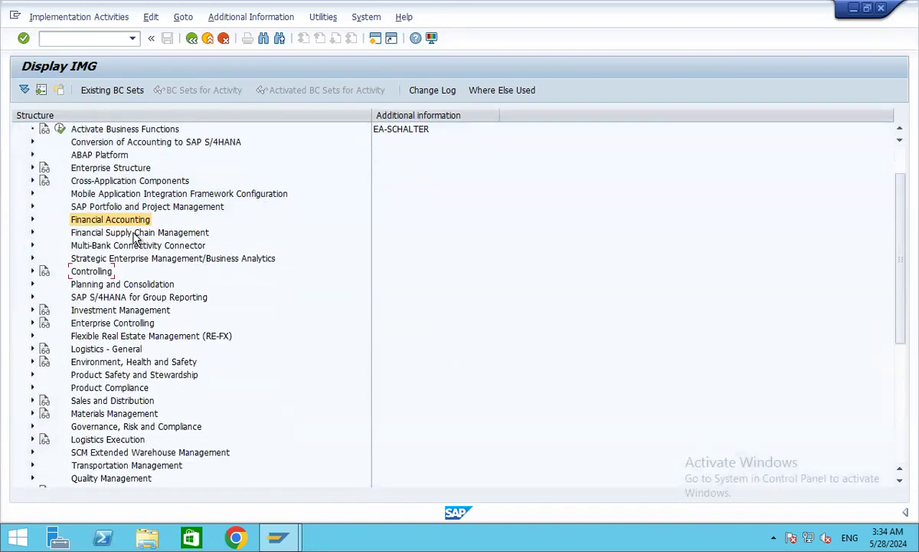
{"action": "left_click", "coordinate": [32, 220]}
{"action": "left_click", "coordinate": [44, 207]}
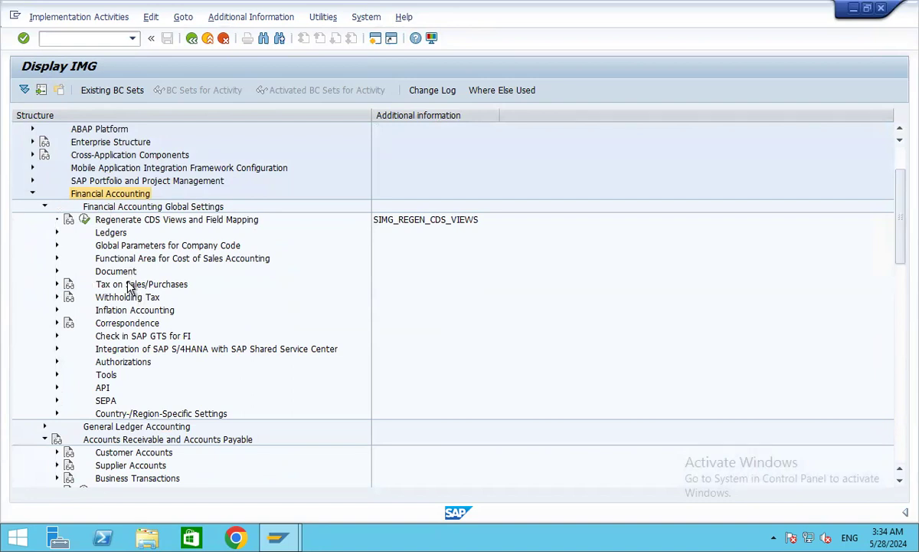
{"action": "left_click", "coordinate": [56, 233]}
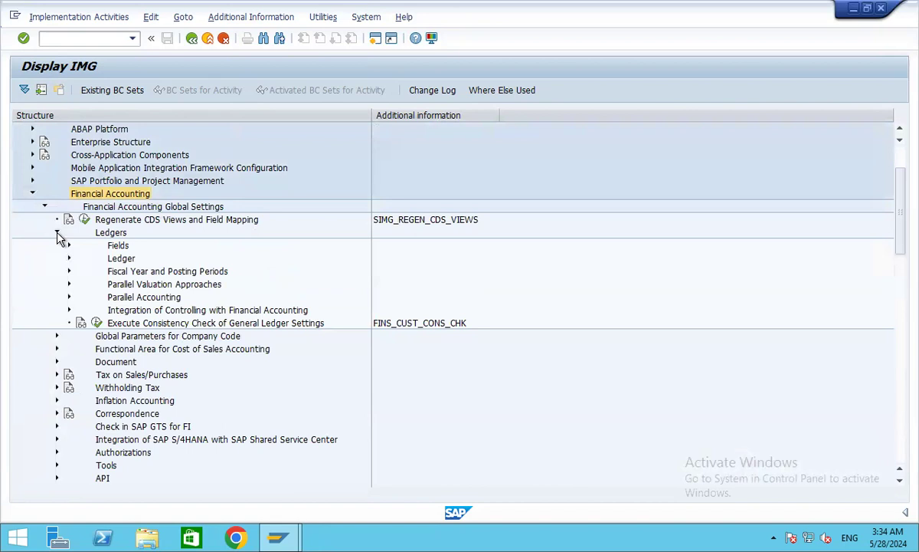
{"action": "left_click", "coordinate": [56, 233]}
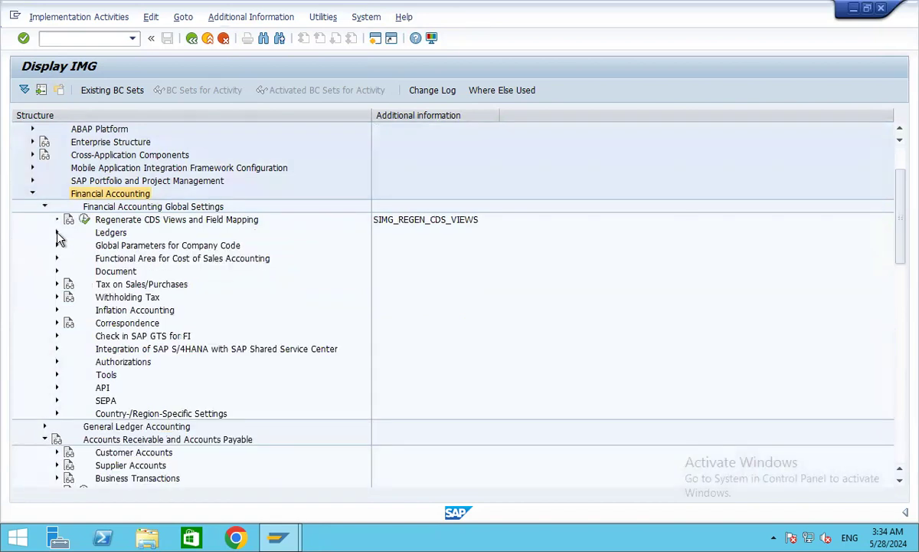
{"action": "left_click", "coordinate": [56, 272]}
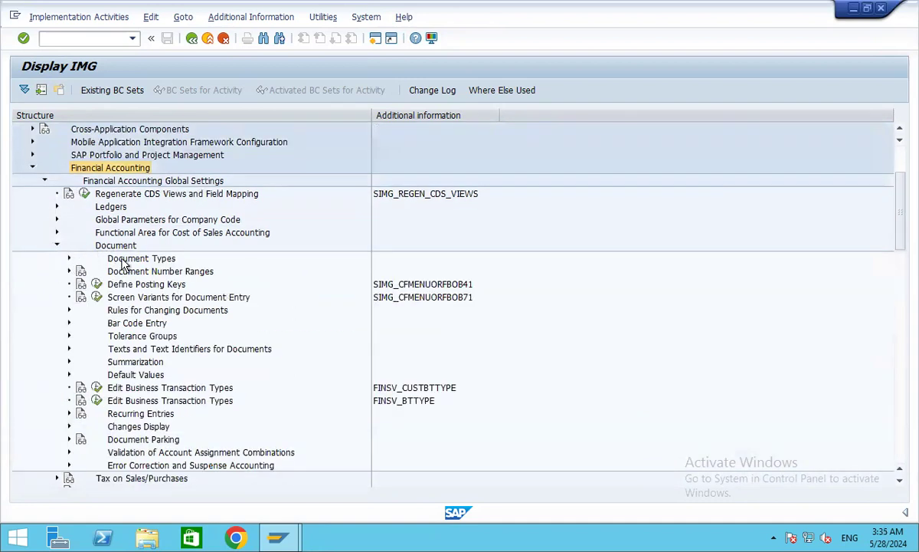
{"action": "left_click", "coordinate": [69, 259]}
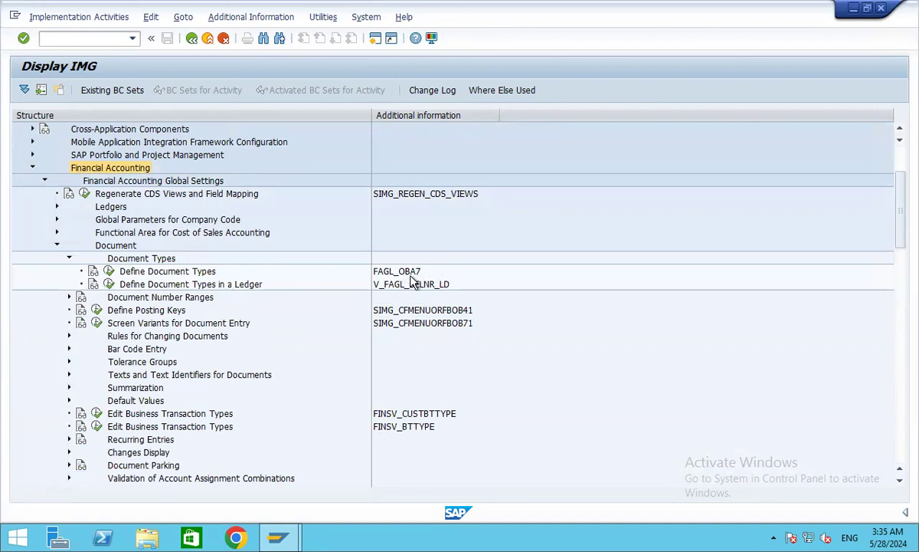
{"action": "left_click", "coordinate": [109, 272]}
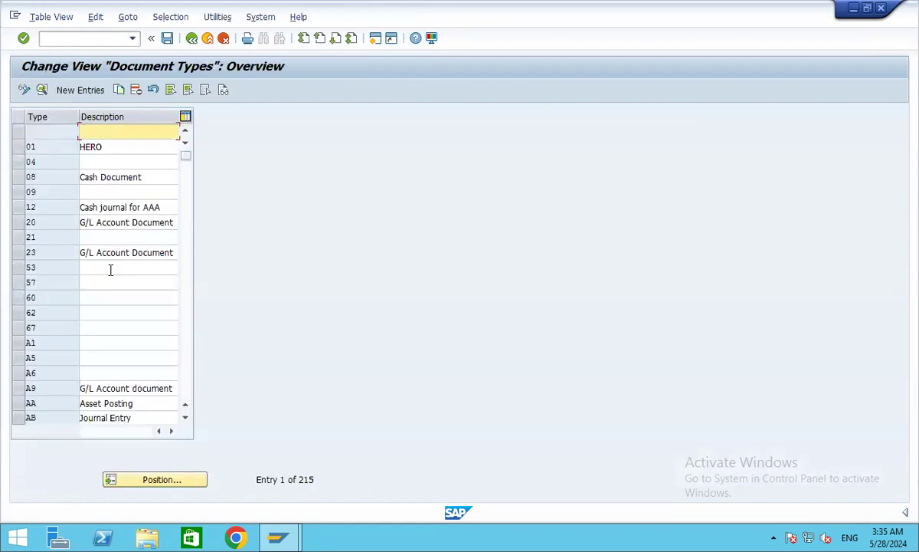
Position the document types list at type KR and open its details to examine the number range and allowed account types.
{"action": "left_click", "coordinate": [162, 480]}
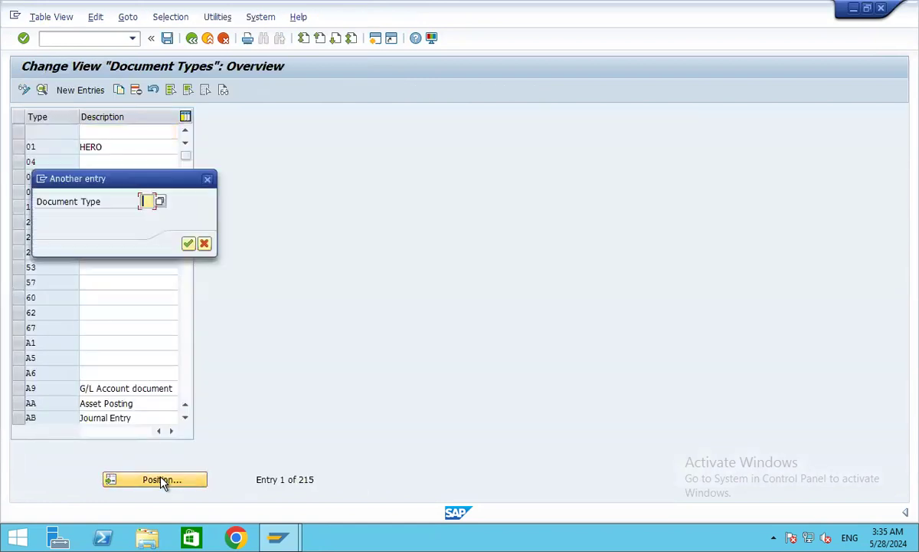
{"action": "type", "text": "KR"}
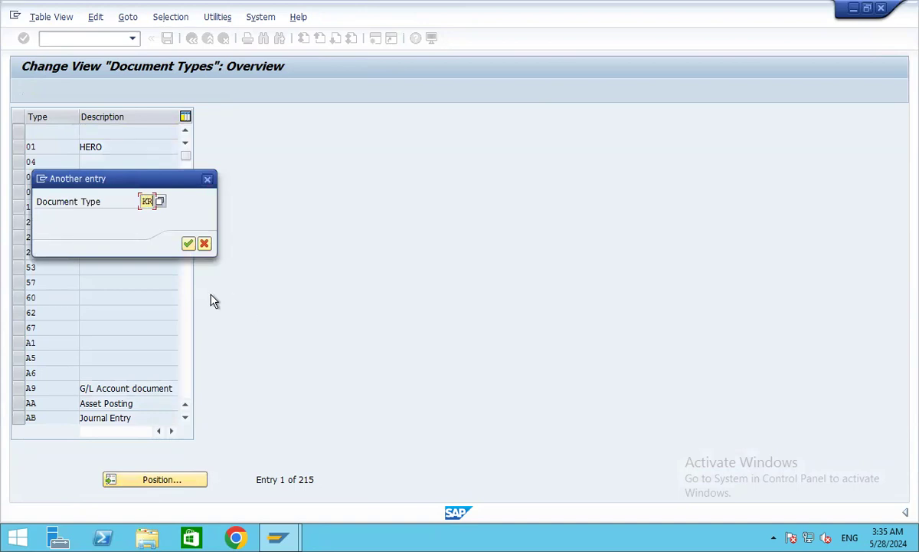
{"action": "left_click", "coordinate": [189, 244]}
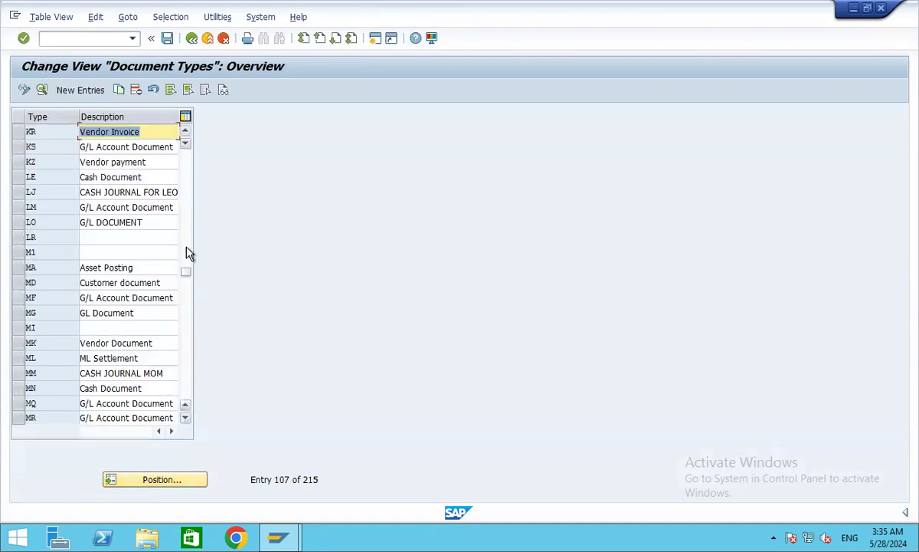
{"action": "double_click", "coordinate": [149, 131]}
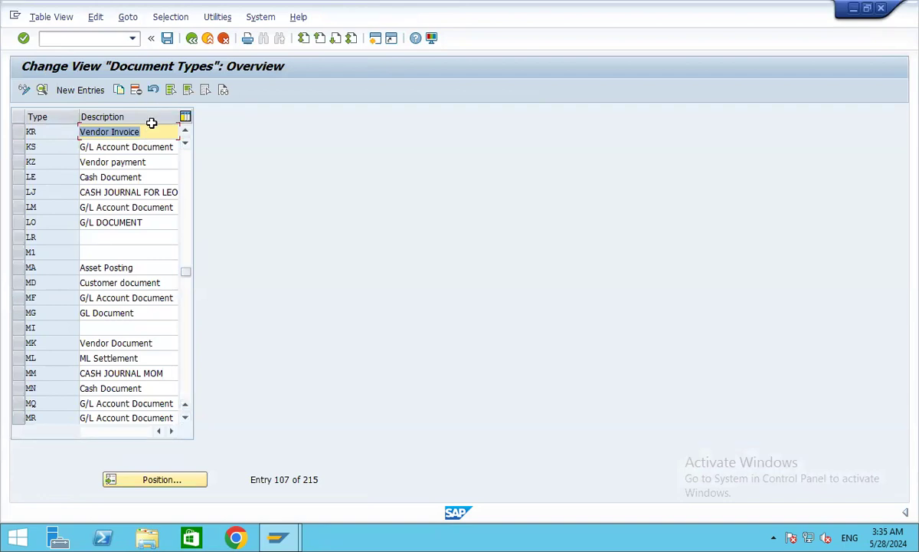
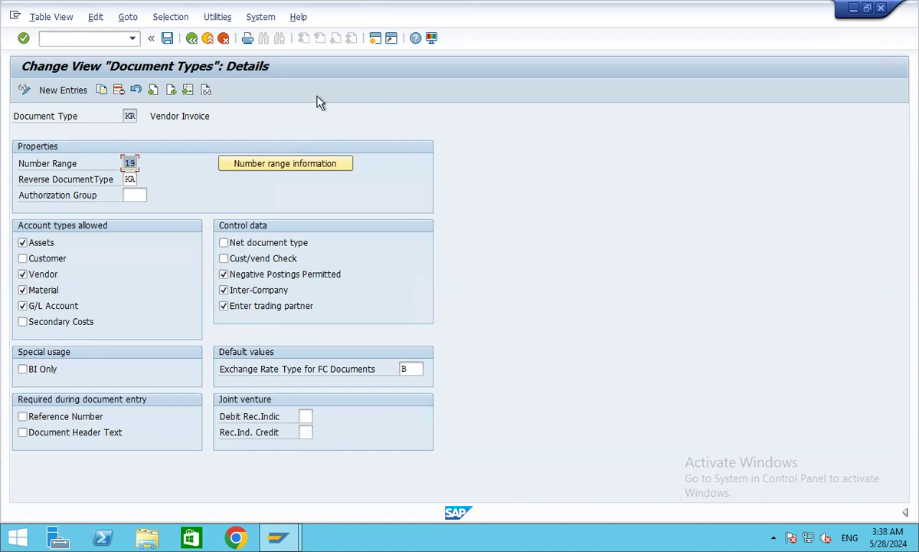
Open the accounting document number range intervals of company code 3501 for editing from document type KR's details.
{"action": "left_click", "coordinate": [292, 168]}
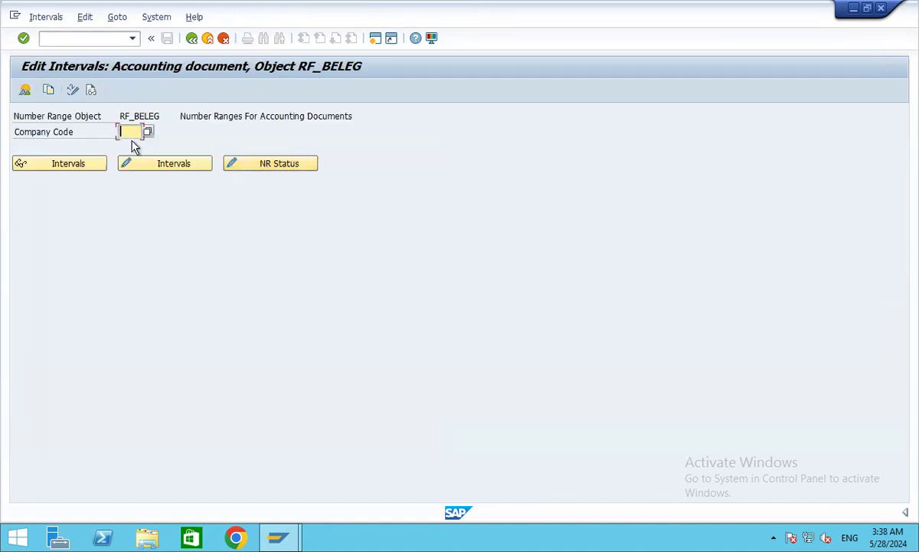
{"action": "type", "text": "3501"}
{"action": "left_click", "coordinate": [157, 168]}
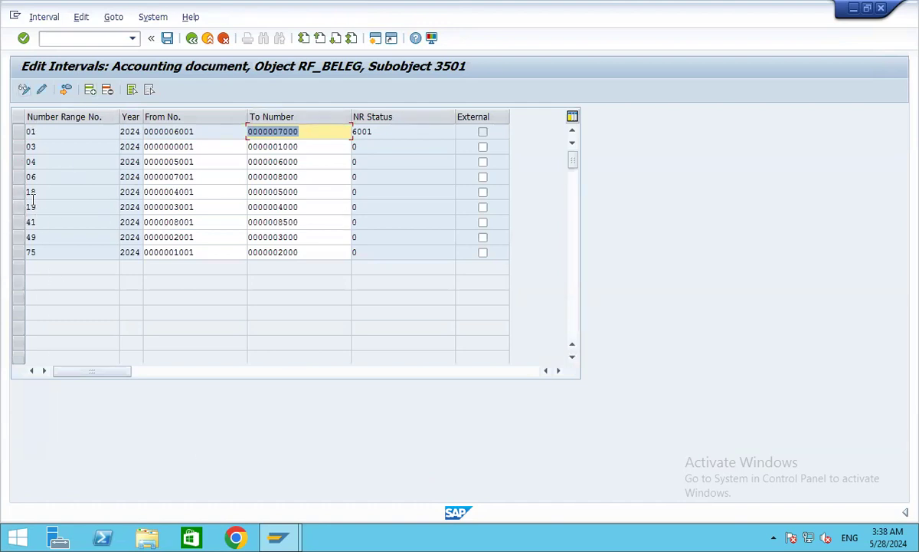
Try out a new number range interval 19 for year 2024 from 8501 to 10000, leaving without saving it.
{"action": "left_click", "coordinate": [90, 90]}
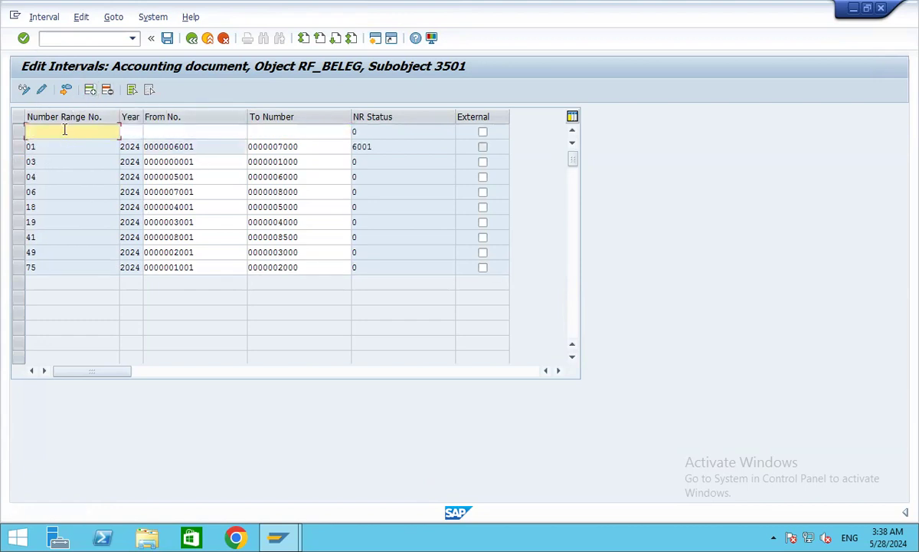
{"action": "type", "text": "19"}
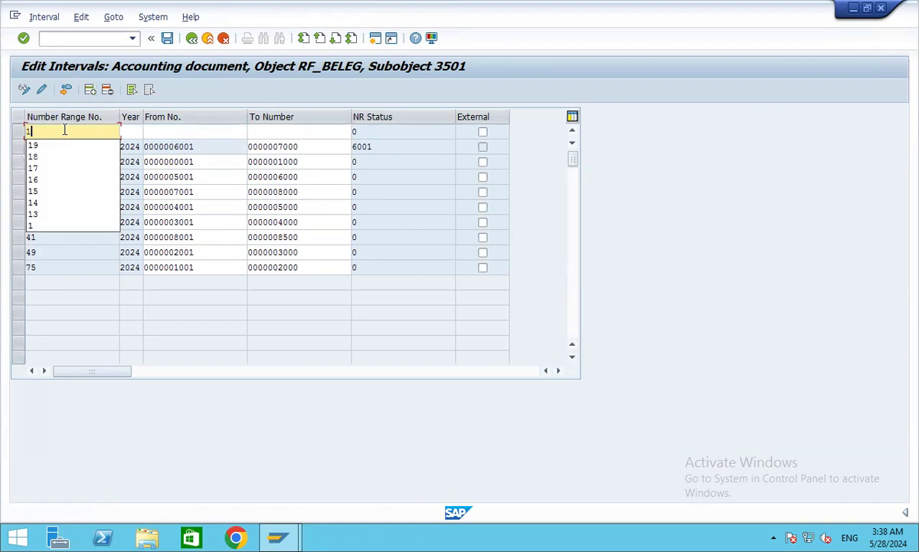
{"action": "left_click", "coordinate": [134, 134]}
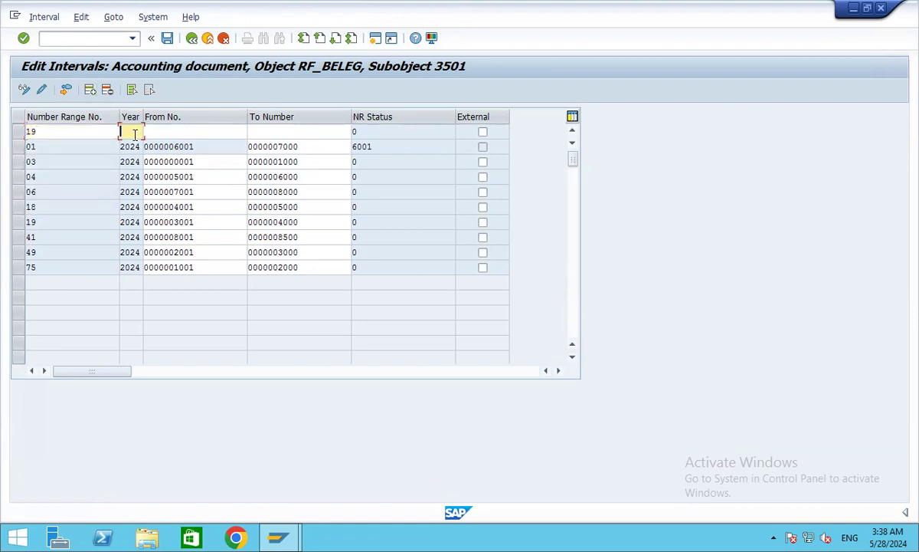
{"action": "type", "text": "2024"}
{"action": "left_click", "coordinate": [150, 131]}
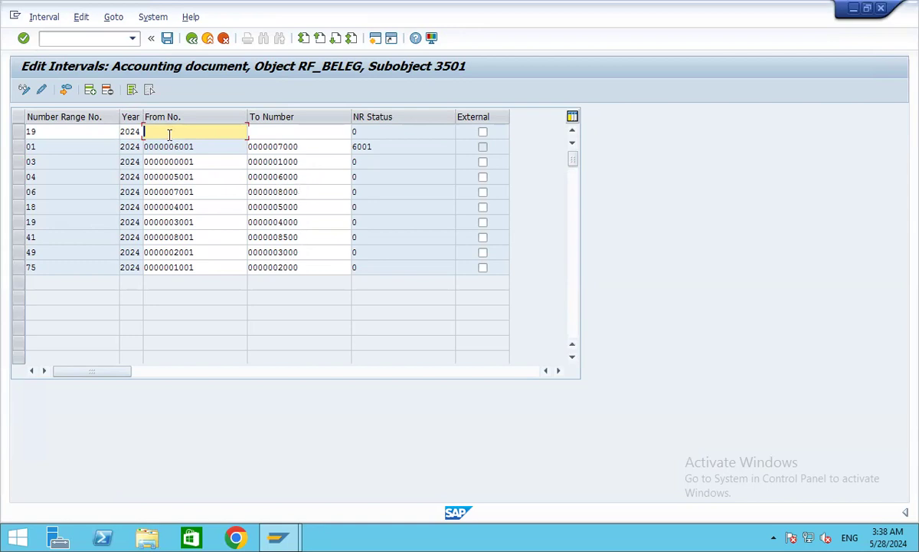
{"action": "type", "text": "8501"}
{"action": "left_click", "coordinate": [266, 134]}
{"action": "type", "text": "1000"}
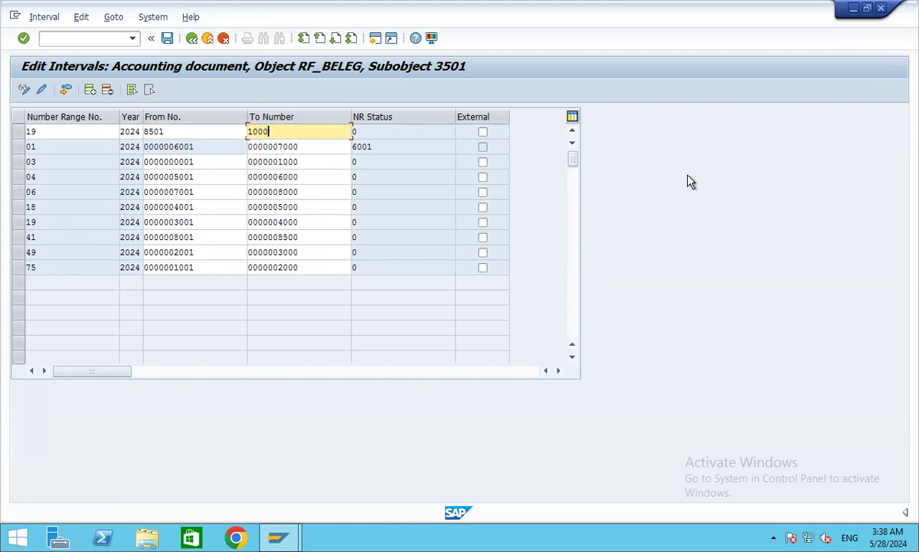
{"action": "type", "text": "0"}
{"action": "left_click", "coordinate": [191, 38]}
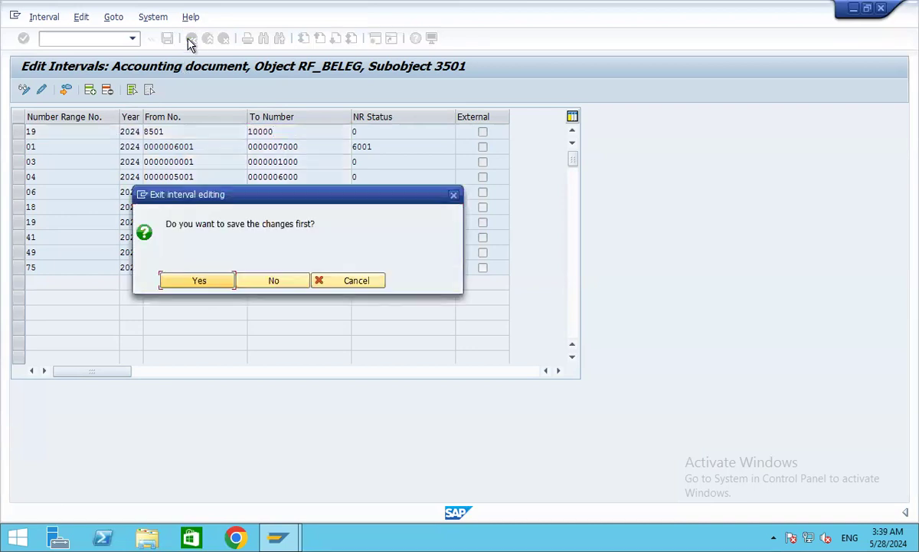
{"action": "left_click", "coordinate": [275, 287]}
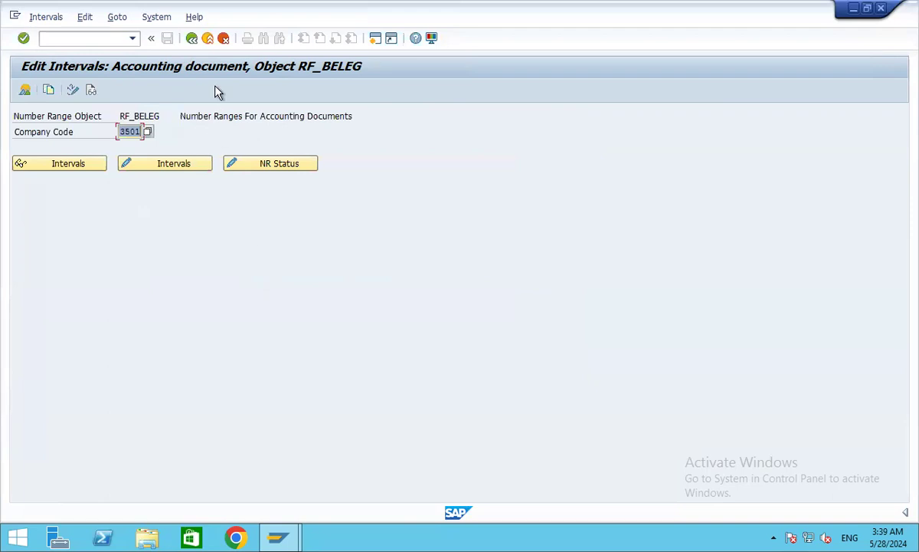
Return to the document types list and examine the number range and reverse document type of KZ, Vendor payment.
{"action": "left_click", "coordinate": [191, 39]}
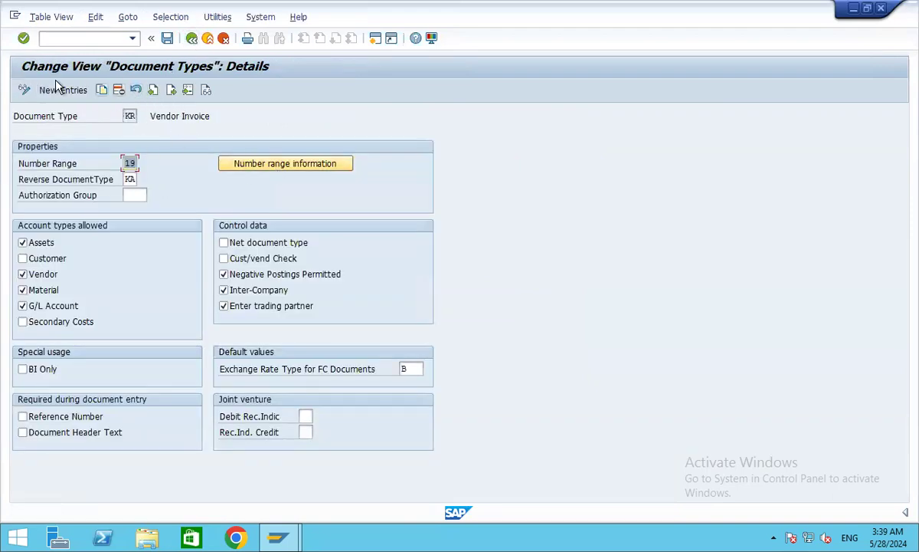
{"action": "left_click", "coordinate": [191, 39]}
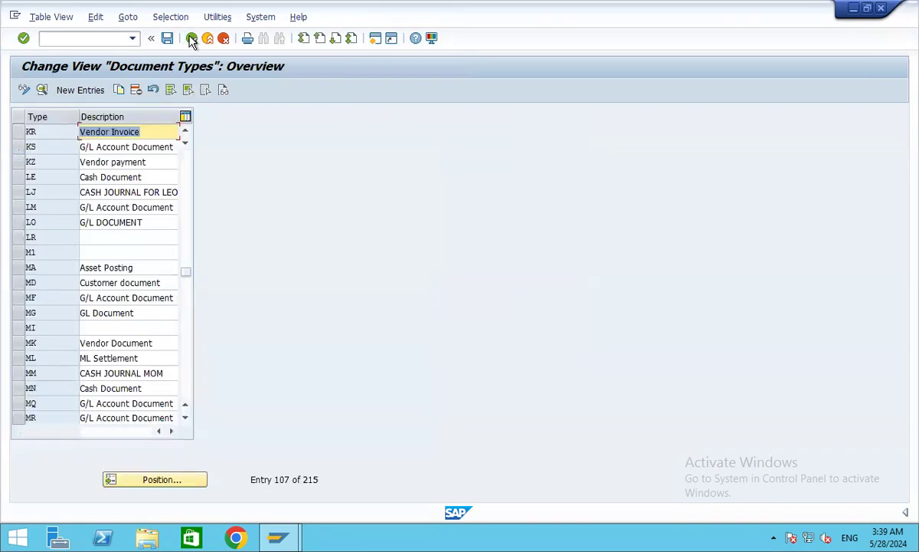
{"action": "double_click", "coordinate": [113, 162]}
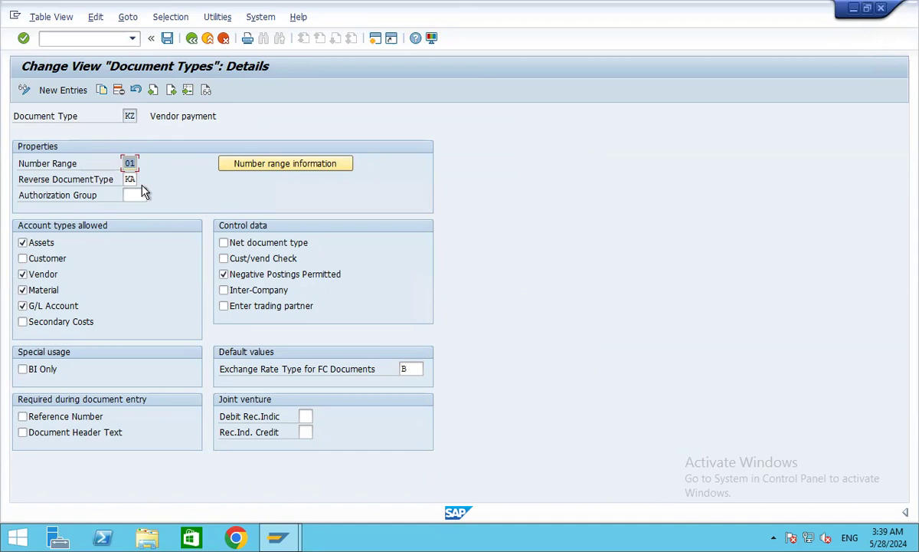
{"action": "left_click", "coordinate": [192, 37]}
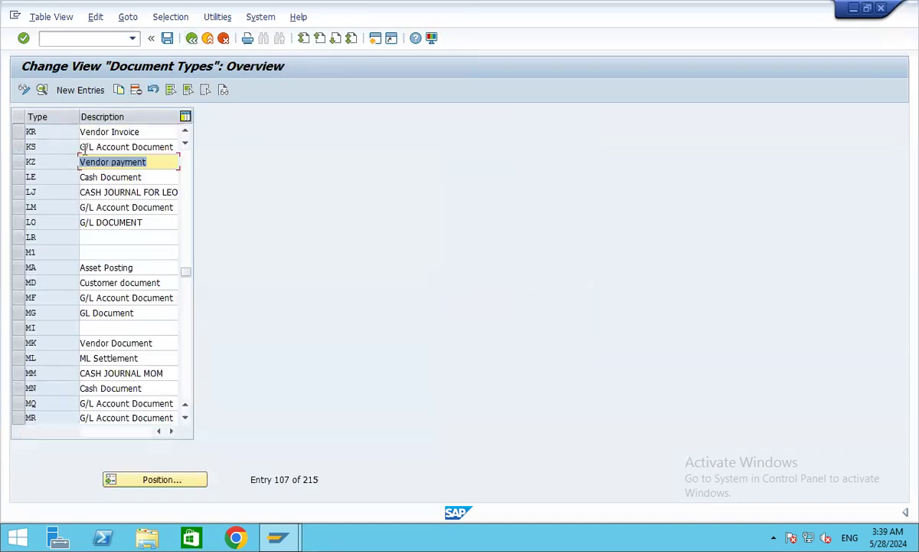
Position the document types list at type KA and open the Vendor Document details.
{"action": "left_click_drag", "start_coordinate": [187, 271], "coordinate": [197, 131]}
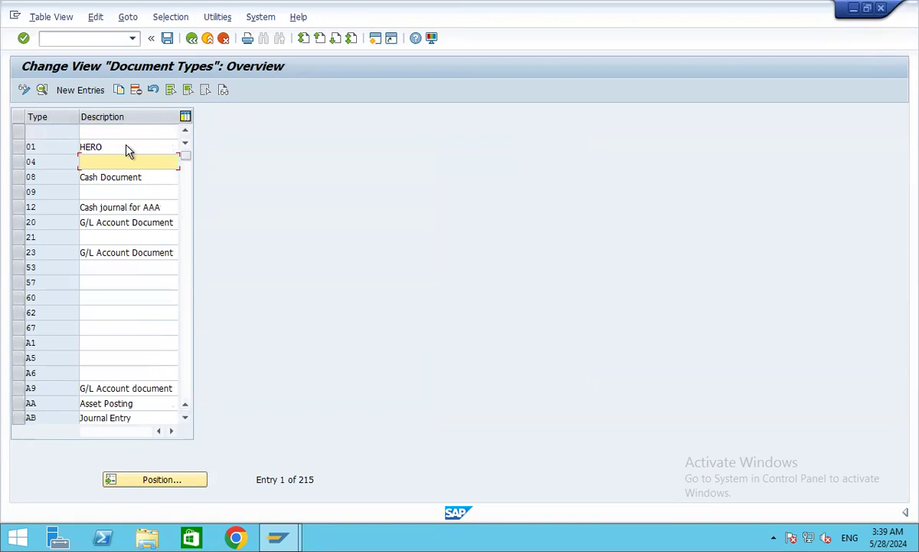
{"action": "left_click", "coordinate": [158, 482]}
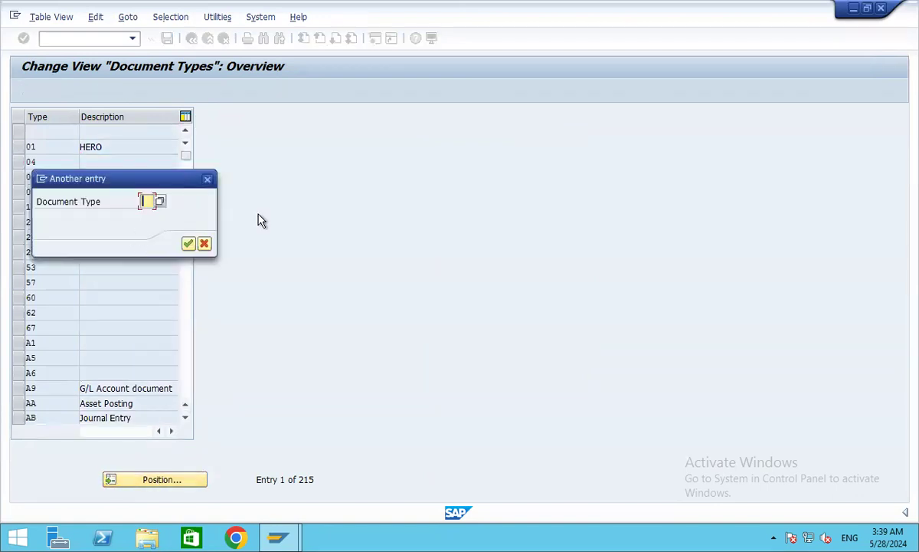
{"action": "type", "text": "KA"}
{"action": "key", "text": "Return"}
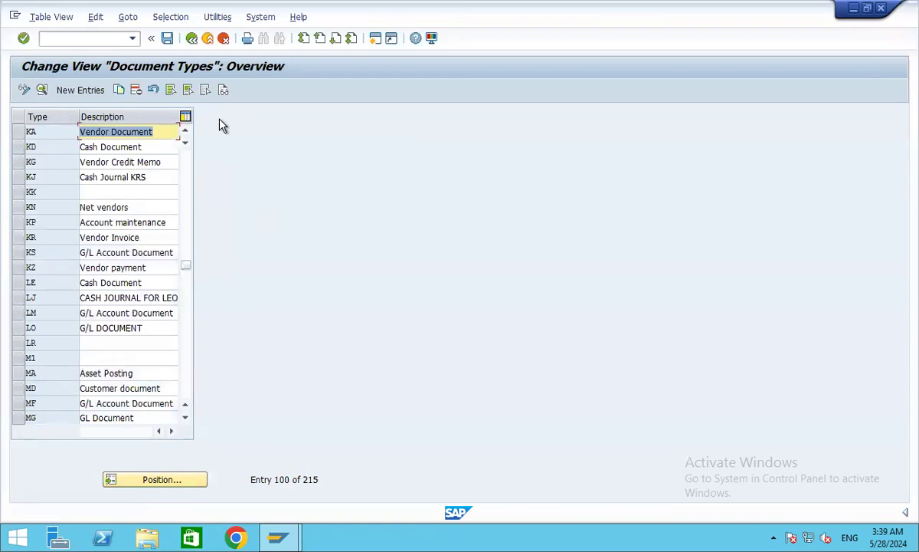
{"action": "double_click", "coordinate": [122, 131]}
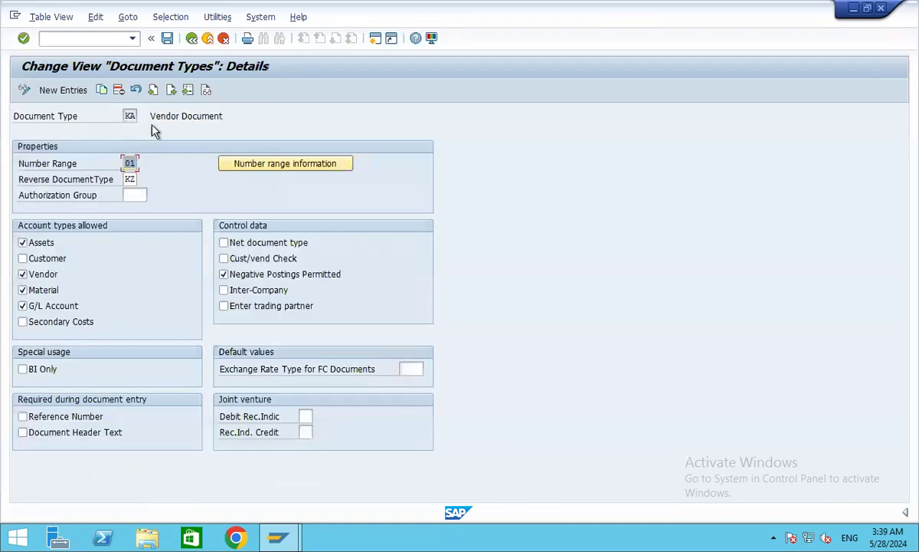
Review the number range intervals of company code 3501 from document type KA and return to the document types list.
{"action": "left_click", "coordinate": [289, 170]}
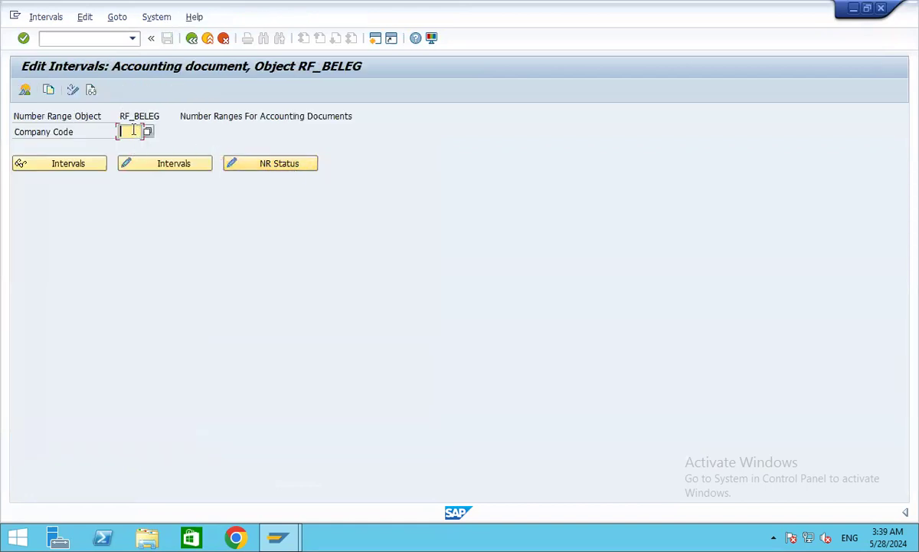
{"action": "type", "text": "3"}
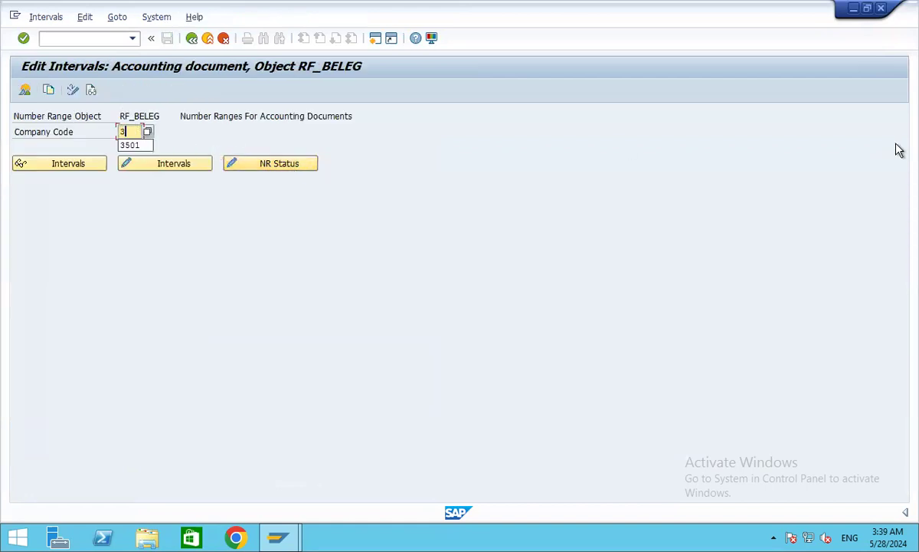
{"action": "type", "text": "501"}
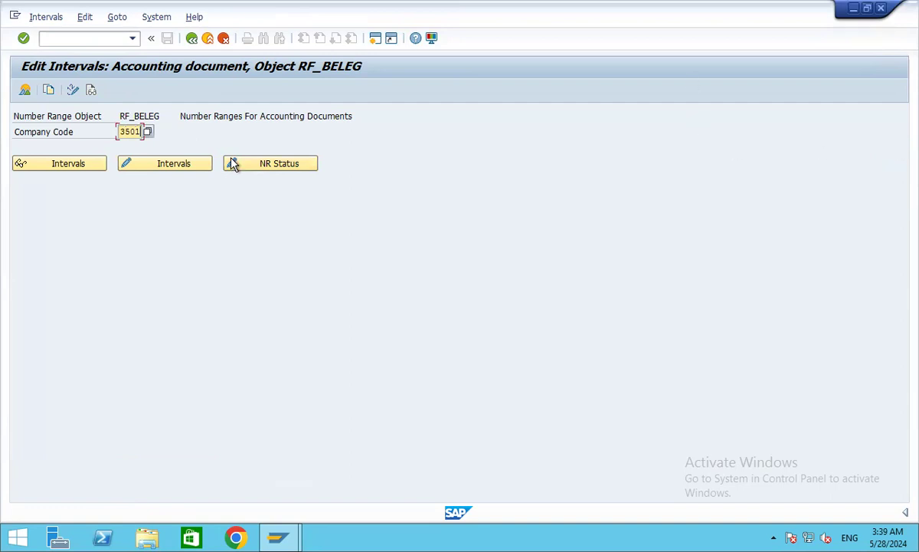
{"action": "left_click", "coordinate": [160, 163]}
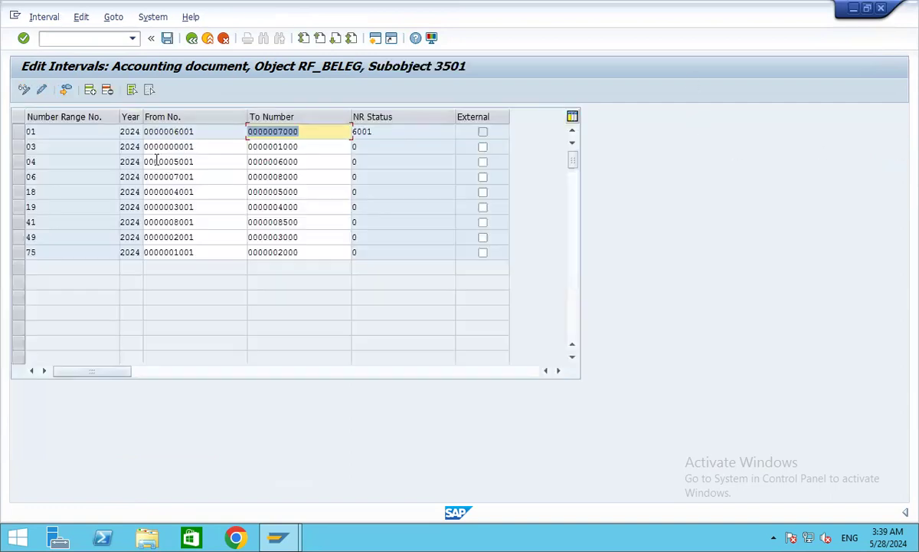
{"action": "left_click", "coordinate": [89, 90]}
{"action": "left_click", "coordinate": [64, 132]}
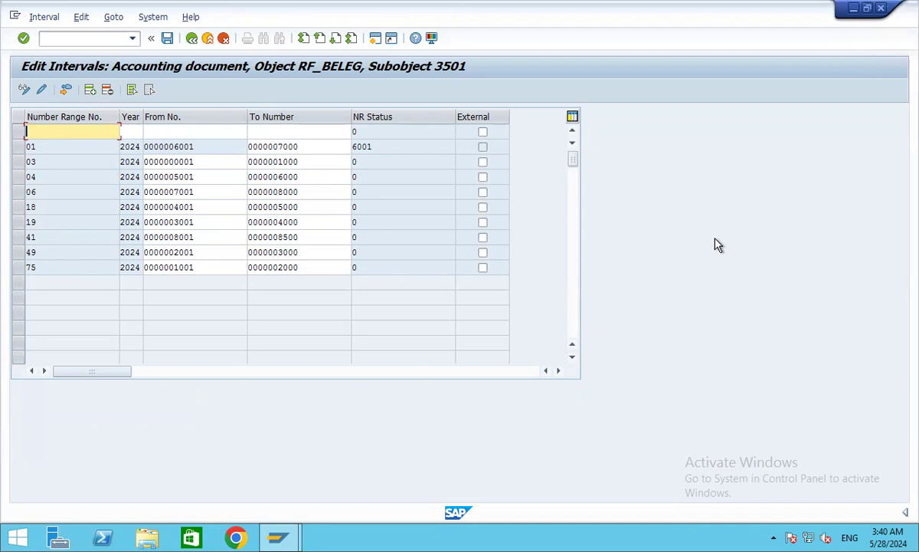
{"action": "left_click", "coordinate": [191, 39]}
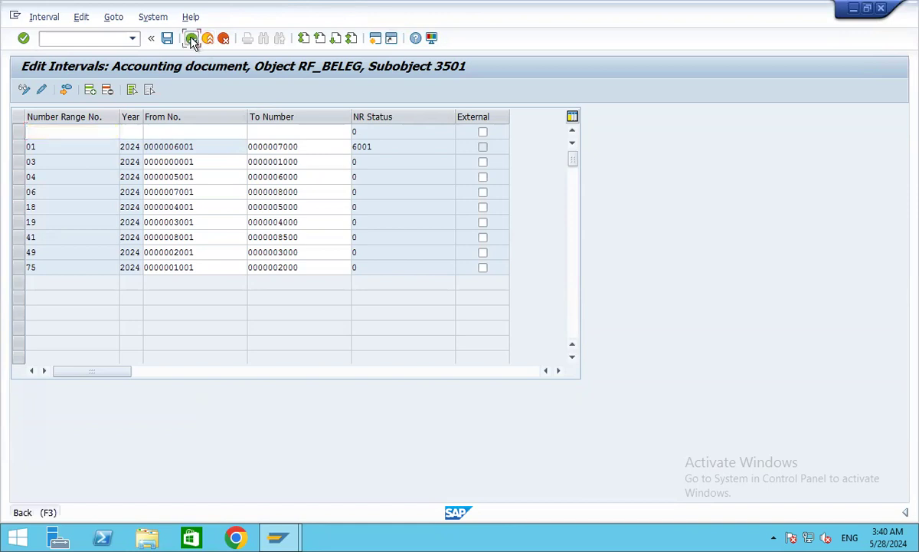
{"action": "left_click", "coordinate": [191, 39]}
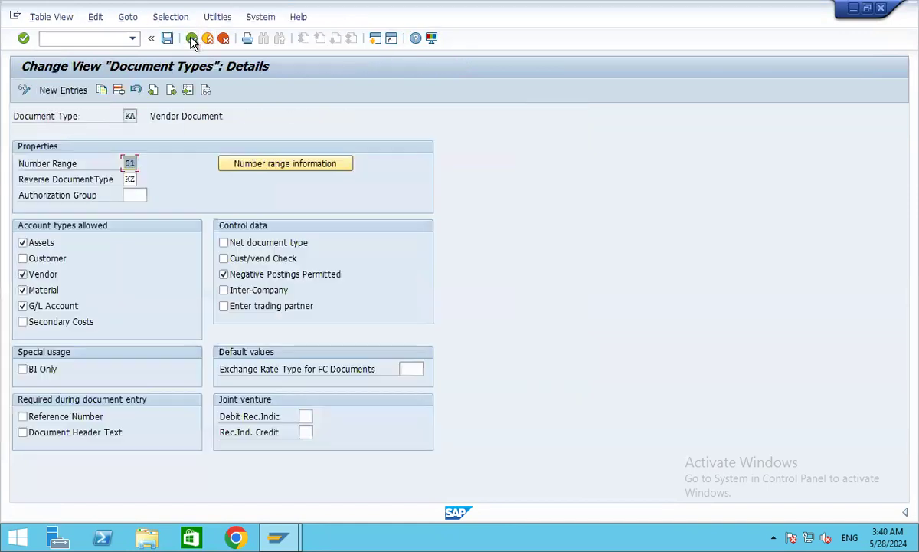
{"action": "left_click", "coordinate": [192, 39]}
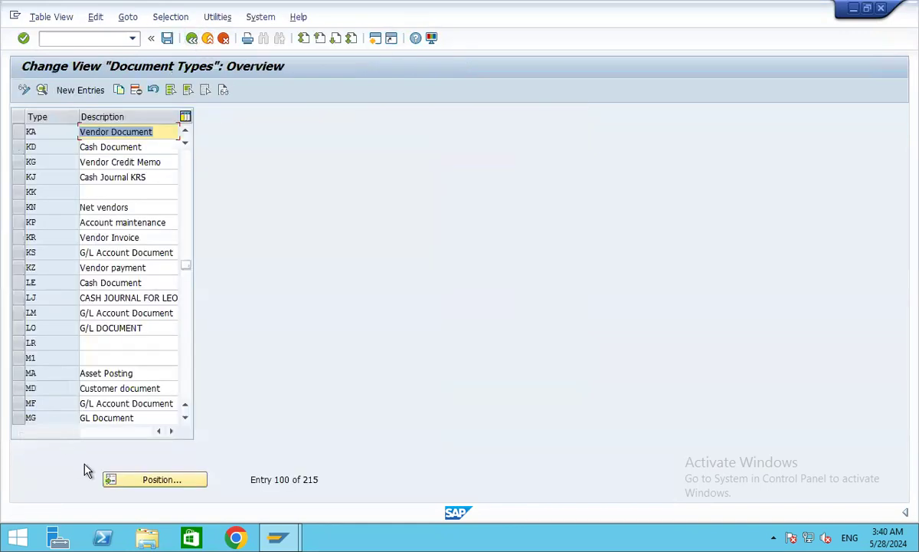
Position the document types list at type DR and open the Customer invoice details.
{"action": "left_click", "coordinate": [153, 479]}
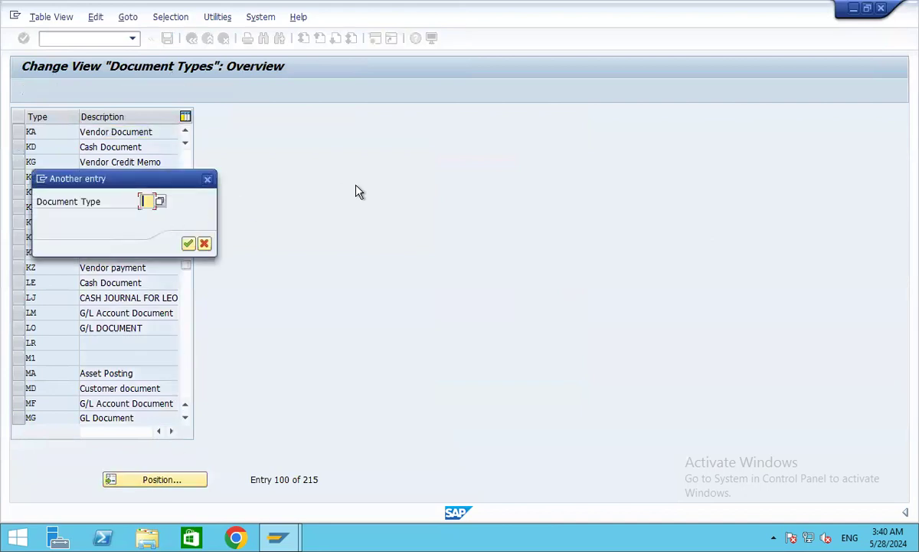
{"action": "type", "text": "DR"}
{"action": "key", "text": "Return"}
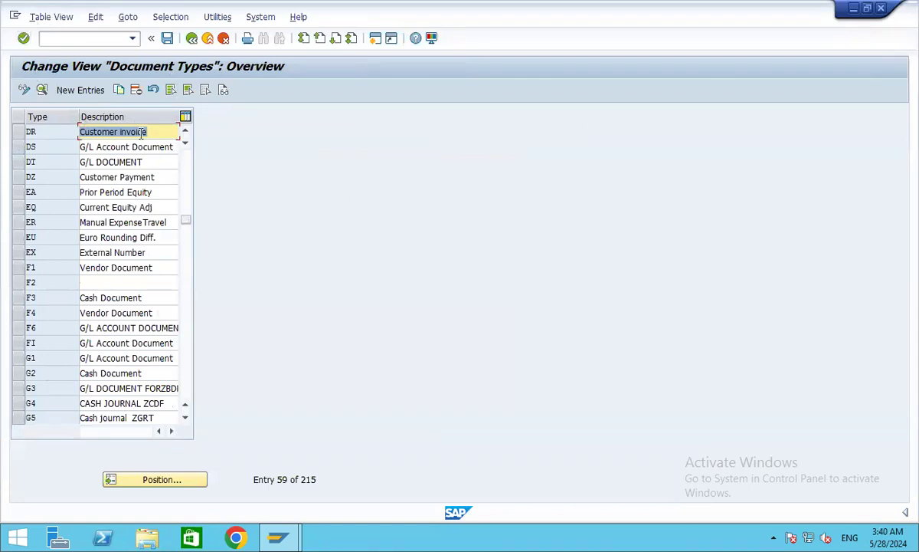
{"action": "double_click", "coordinate": [131, 130]}
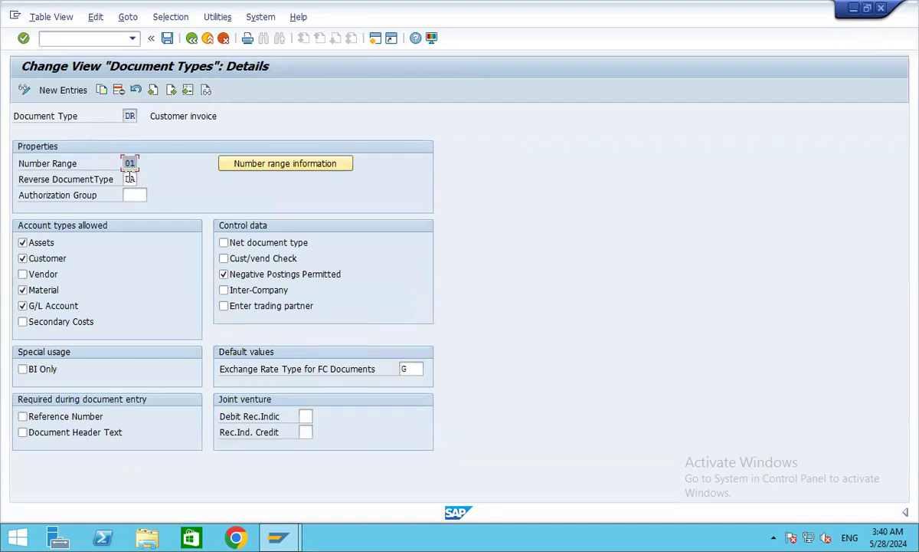
Review company code 3501's number range intervals from document type DR and go back to the document types list.
{"action": "left_click", "coordinate": [259, 166]}
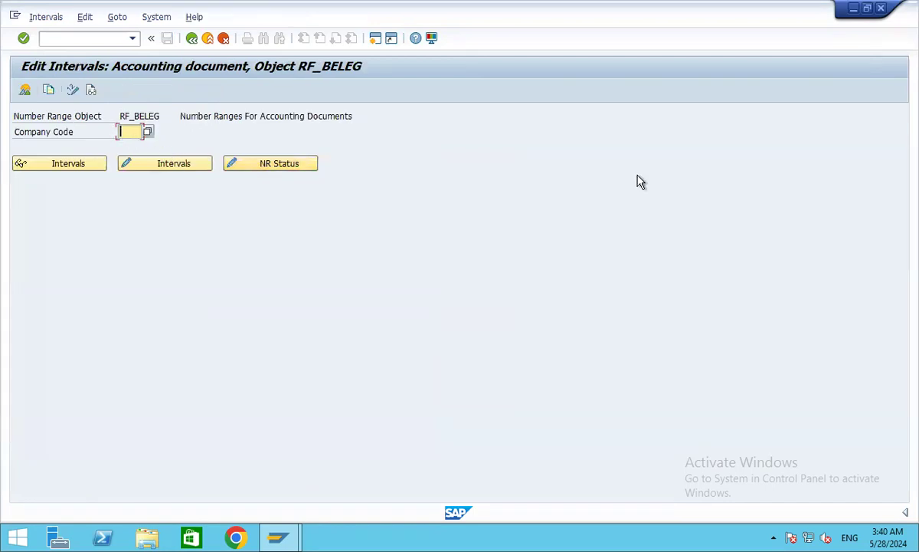
{"action": "type", "text": "3501"}
{"action": "left_click", "coordinate": [175, 164]}
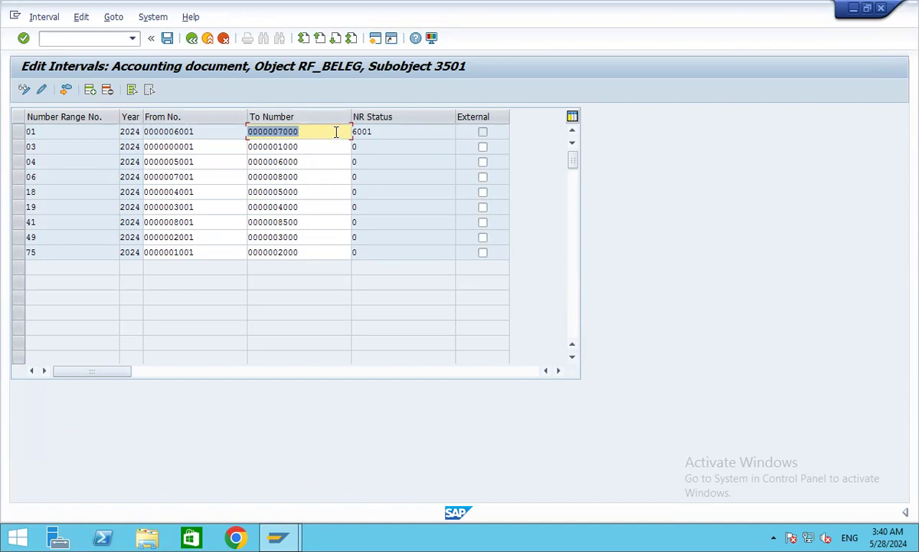
{"action": "left_click", "coordinate": [191, 38]}
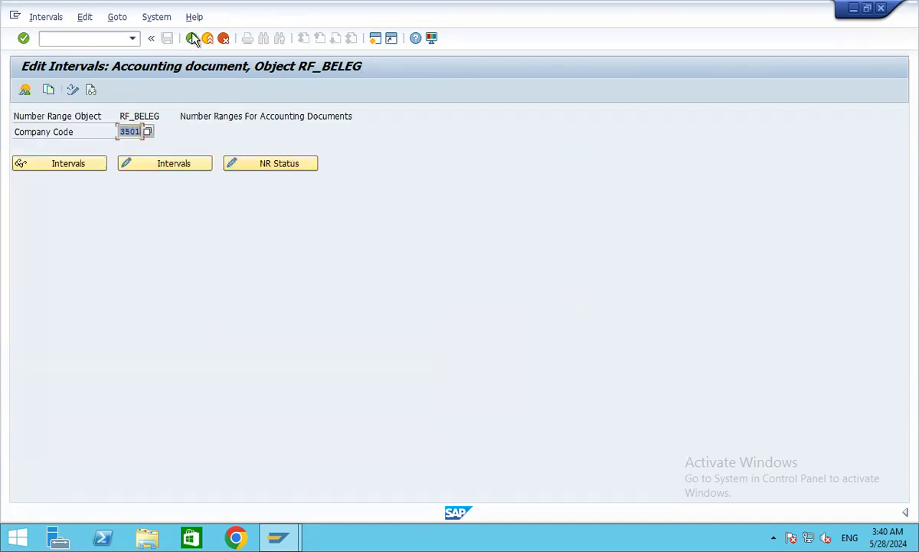
{"action": "left_click", "coordinate": [192, 39]}
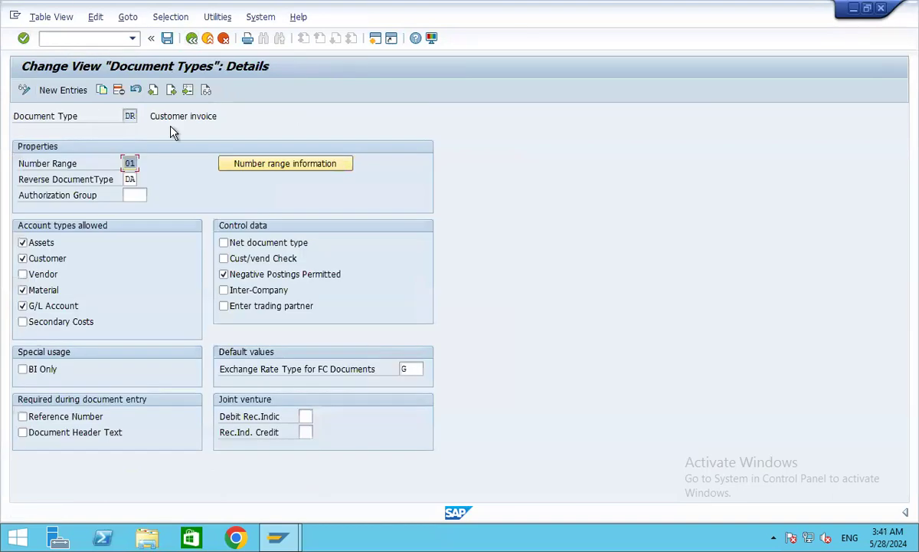
{"action": "left_click", "coordinate": [192, 39]}
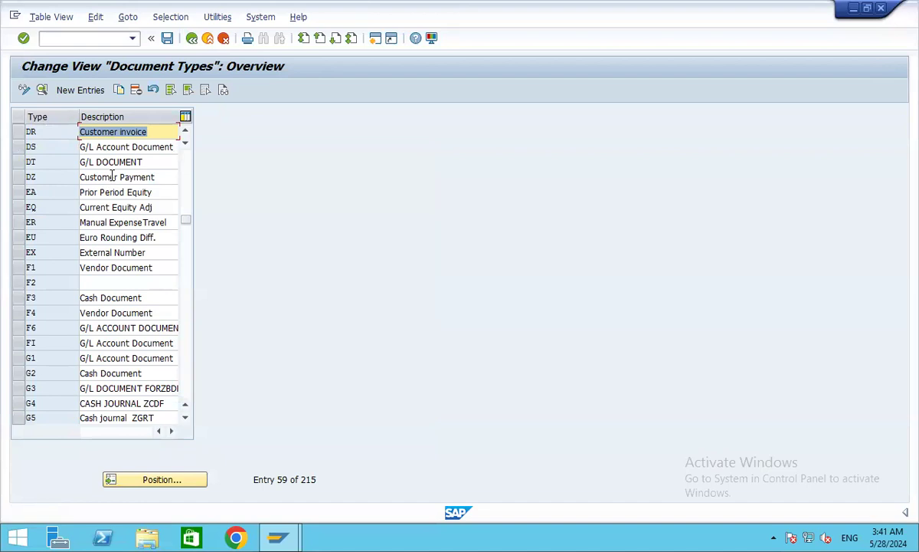
Position the document types list at type DA, compare the neighbouring customer document types, and open the Customer document details.
{"action": "left_click", "coordinate": [165, 481]}
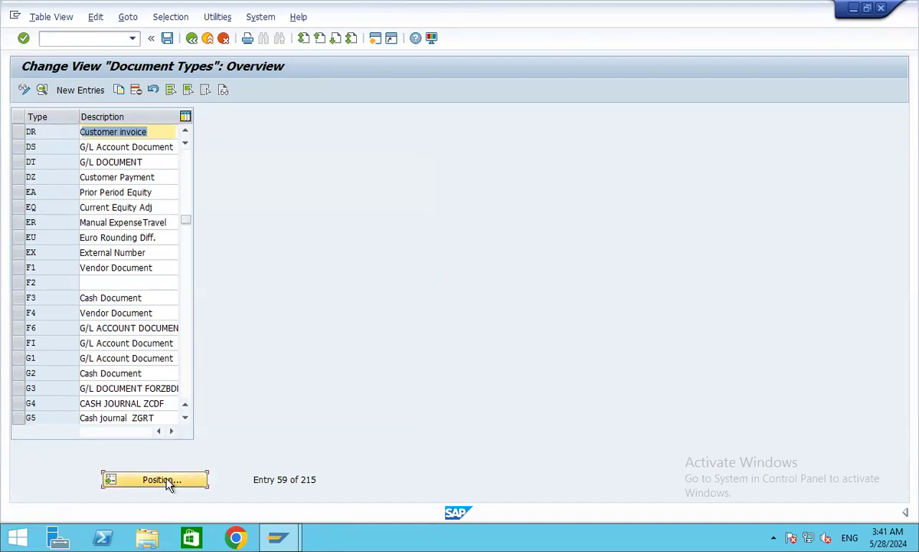
{"action": "type", "text": "DA"}
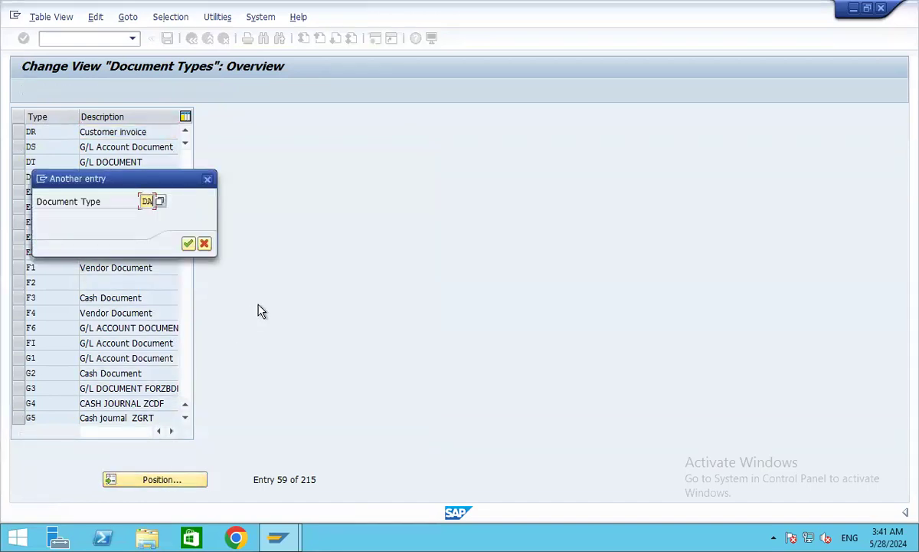
{"action": "key", "text": "Return"}
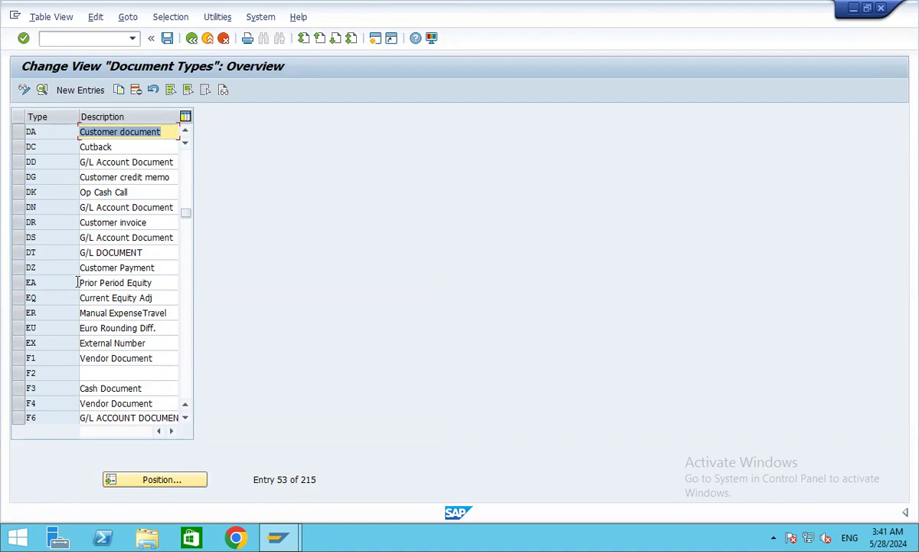
{"action": "scroll", "coordinate": [98, 252], "scroll_direction": "up", "scroll_amount": 5}
{"action": "scroll", "coordinate": [98, 252], "scroll_direction": "down", "scroll_amount": 2}
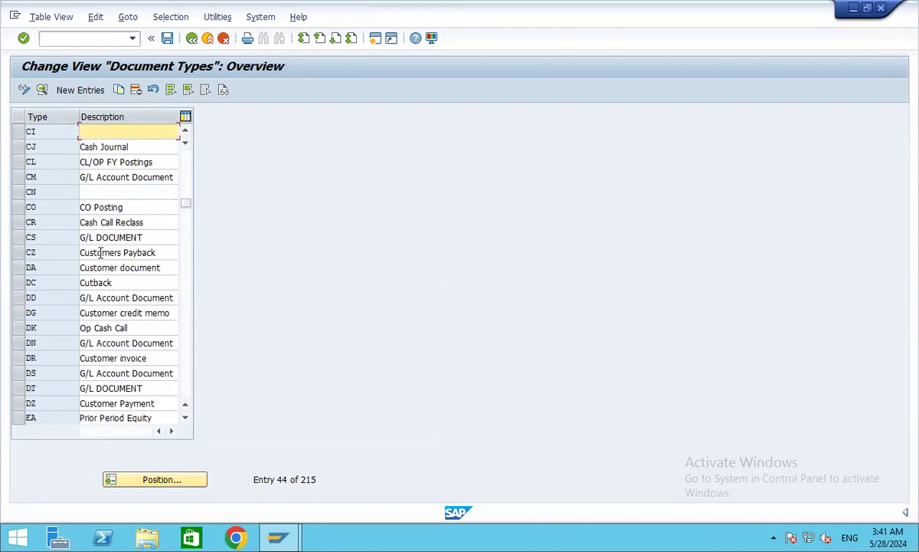
{"action": "scroll", "coordinate": [39, 299], "scroll_direction": "down", "scroll_amount": 2}
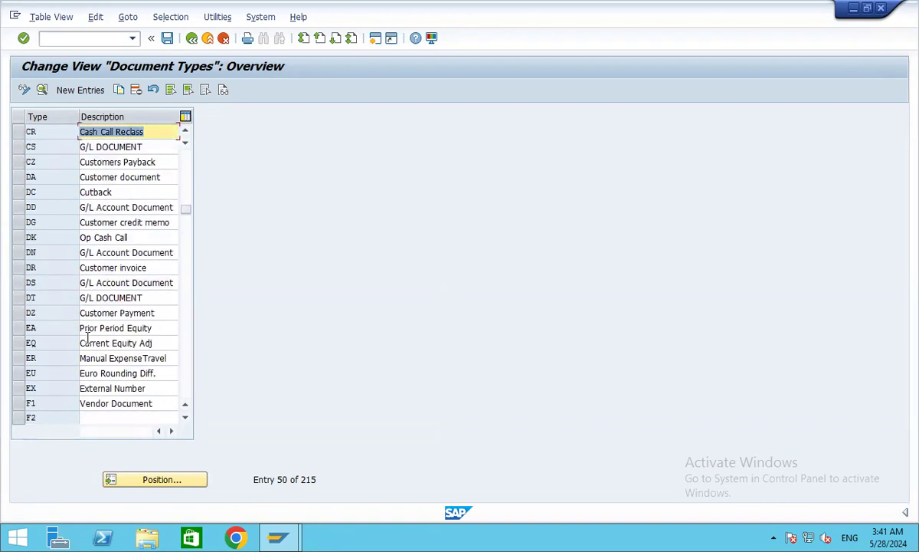
{"action": "left_click", "coordinate": [105, 266]}
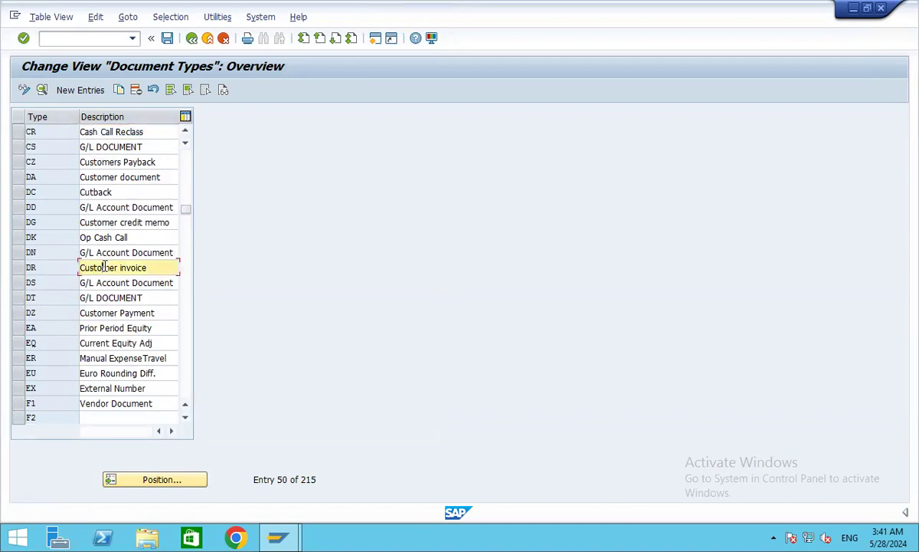
{"action": "left_click", "coordinate": [122, 312]}
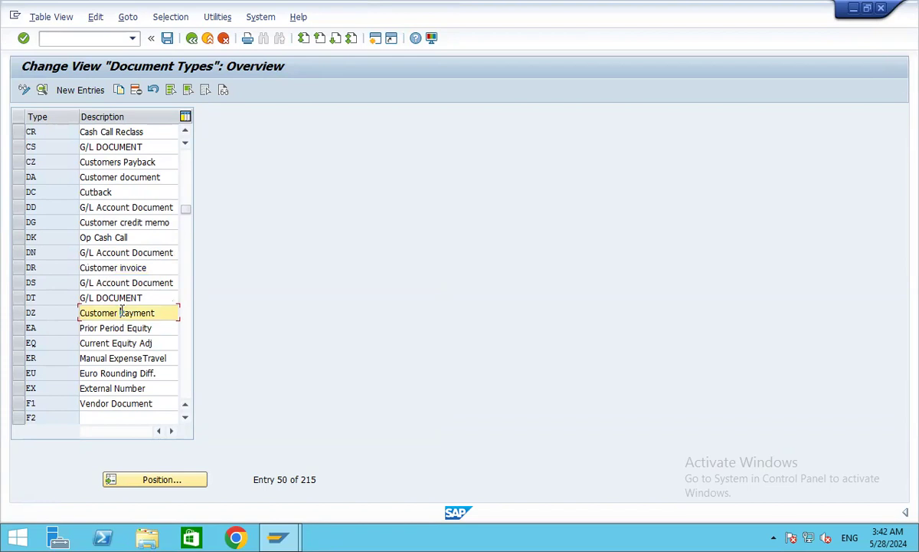
{"action": "left_click", "coordinate": [135, 177]}
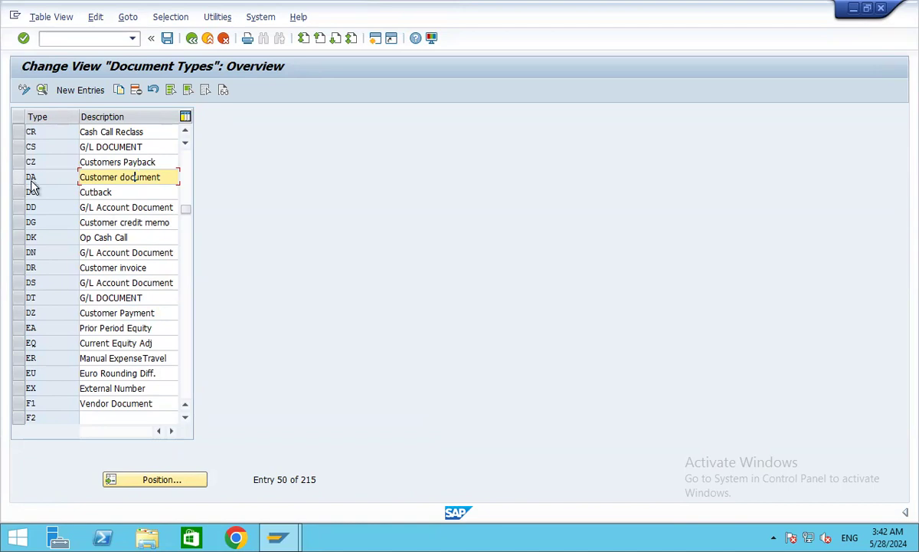
{"action": "double_click", "coordinate": [107, 177]}
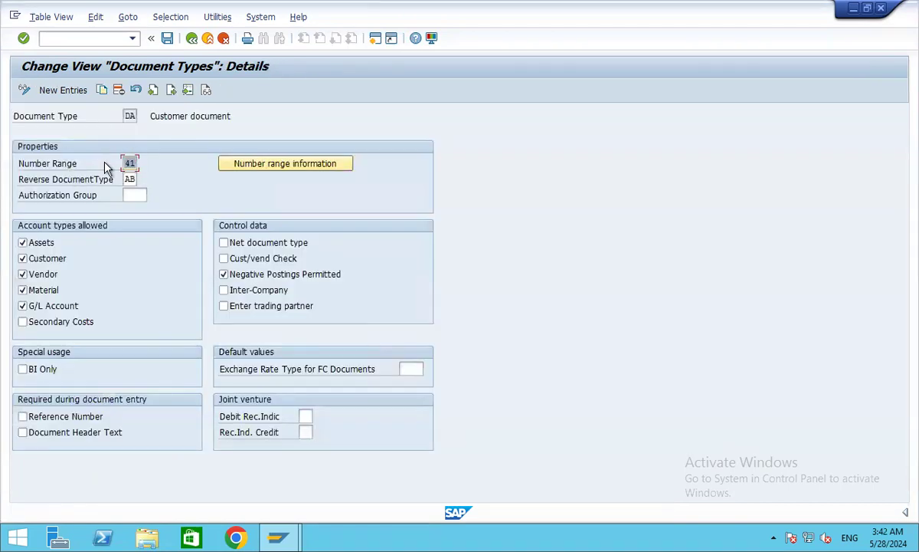
Open the number range intervals of company code 3501 in change mode from document type DA.
{"action": "left_click", "coordinate": [282, 167]}
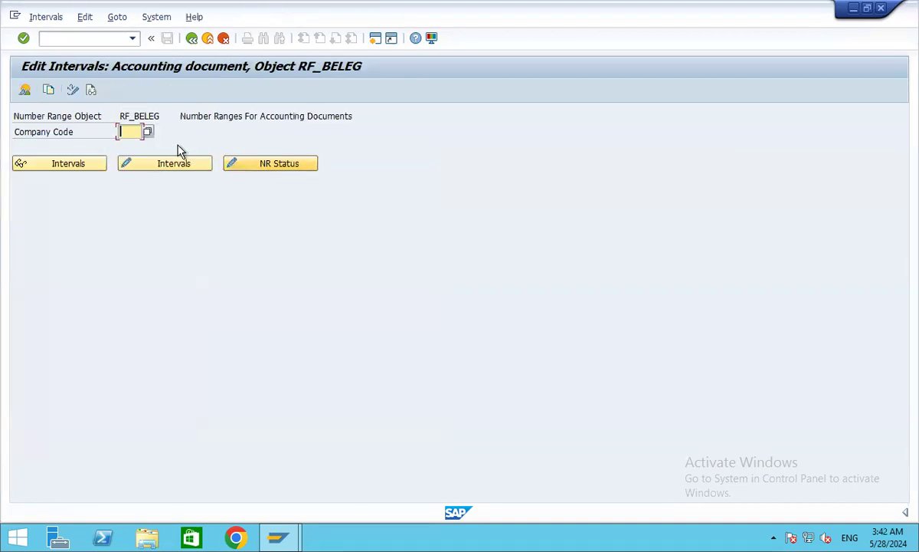
{"action": "type", "text": "3501"}
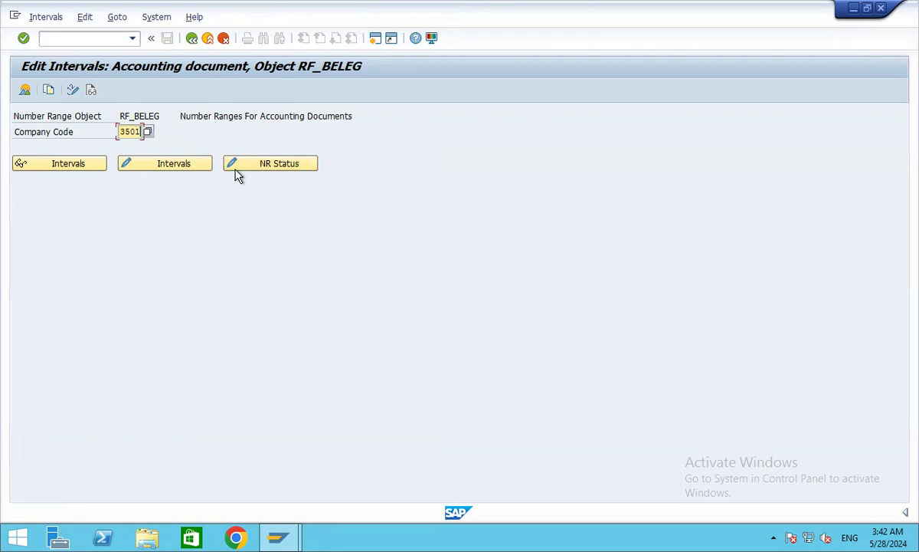
{"action": "left_click", "coordinate": [178, 167]}
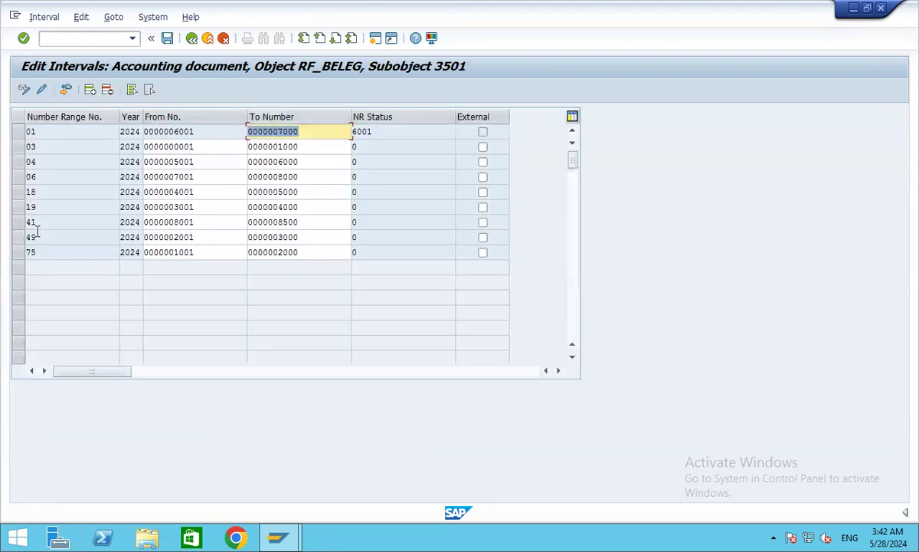